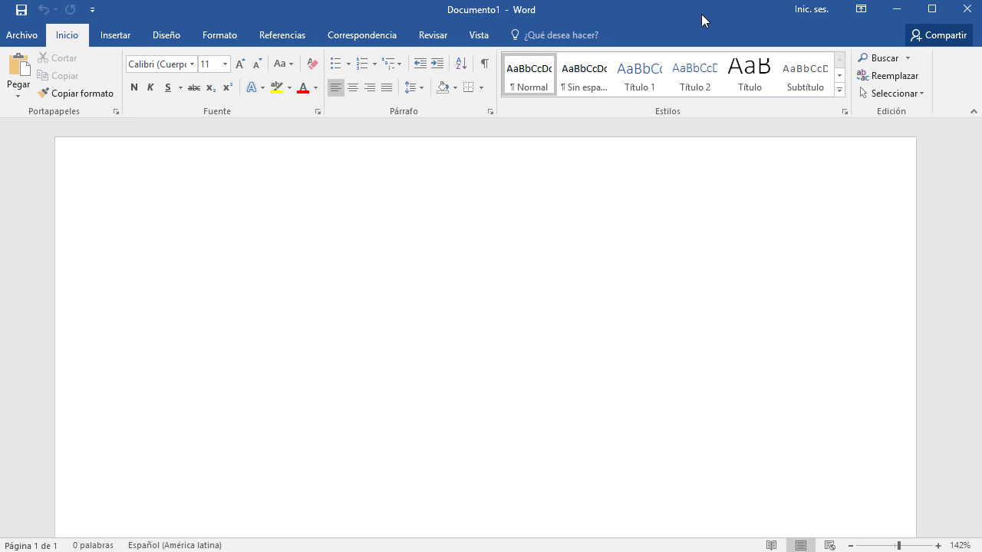
- In Page Setup, choose Carta paper and change its height to 14 cm, making a 21.59 × 14 cm page
{"action": "scroll", "coordinate": [606, 303], "scroll_direction": "down", "scroll_amount": 1}
{"action": "scroll", "coordinate": [606, 303], "scroll_direction": "down", "scroll_amount": 6}
{"action": "scroll", "coordinate": [606, 303], "scroll_direction": "down", "scroll_amount": 2}
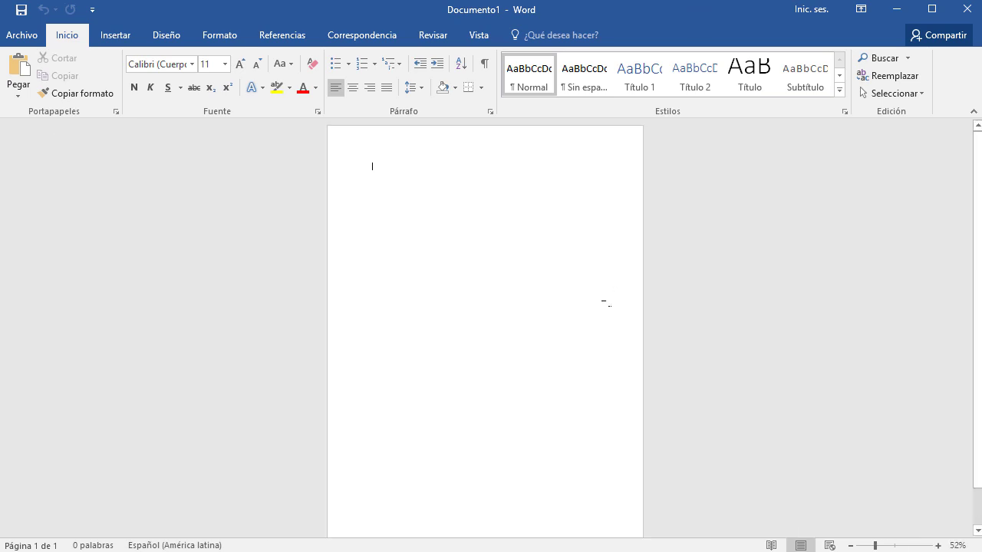
{"action": "scroll", "coordinate": [606, 303], "scroll_direction": "down", "scroll_amount": 2}
{"action": "scroll", "coordinate": [611, 302], "scroll_direction": "up", "scroll_amount": 1}
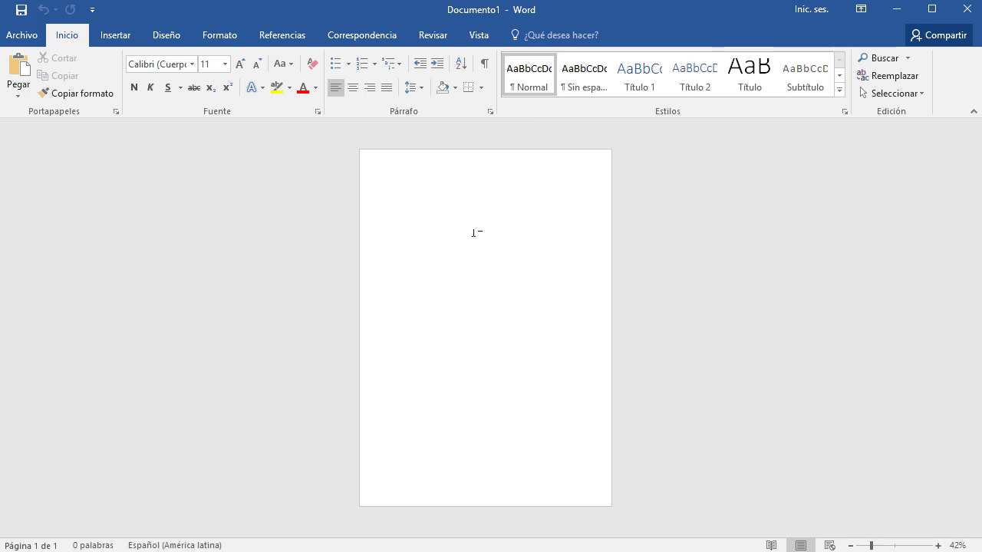
{"action": "left_click", "coordinate": [215, 37]}
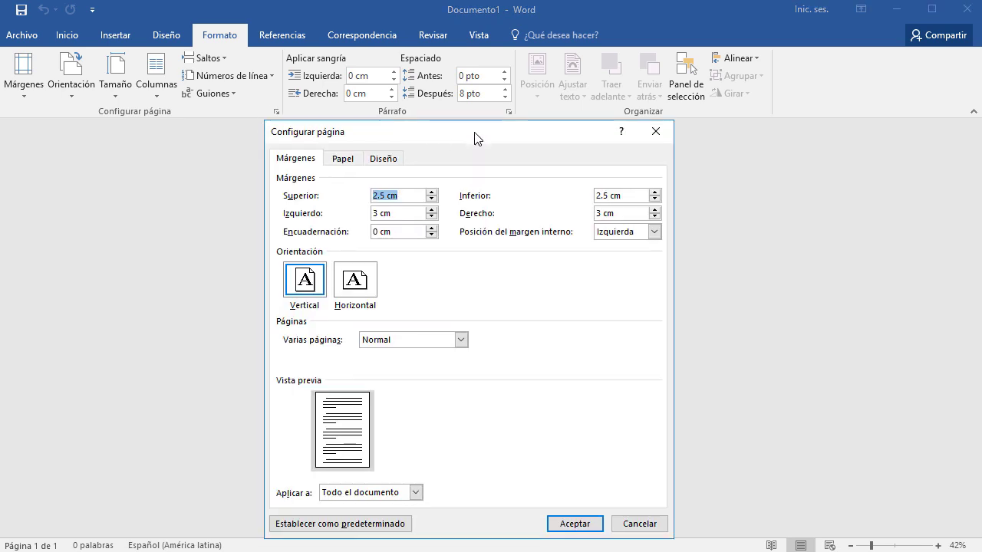
{"action": "left_click", "coordinate": [342, 160]}
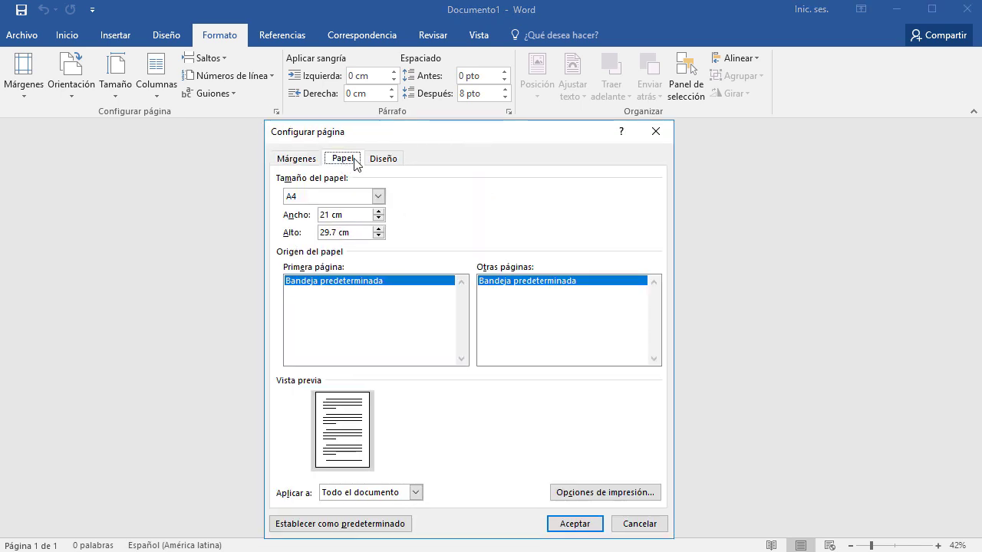
{"action": "left_click", "coordinate": [377, 196]}
{"action": "scroll", "coordinate": [373, 230], "scroll_direction": "up", "scroll_amount": 1}
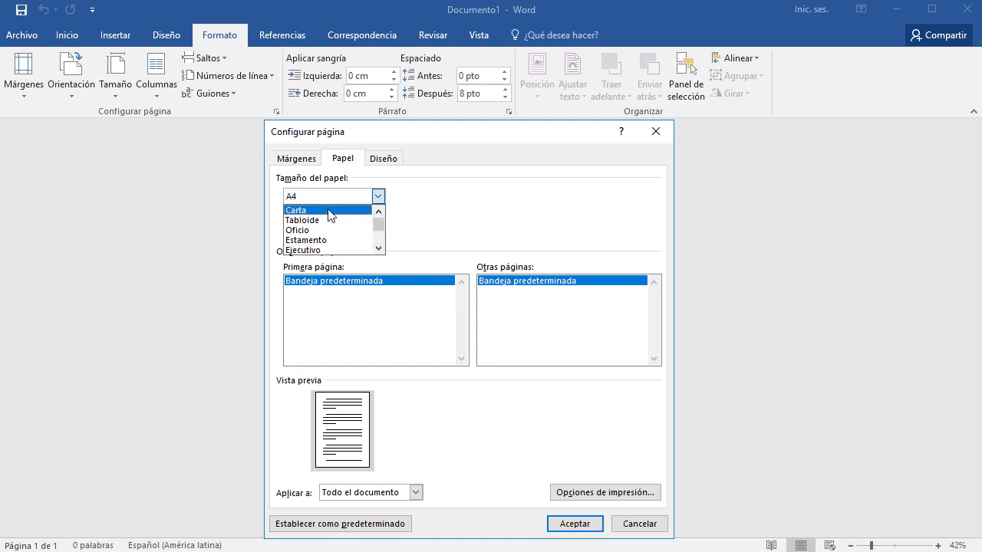
{"action": "left_click", "coordinate": [329, 215]}
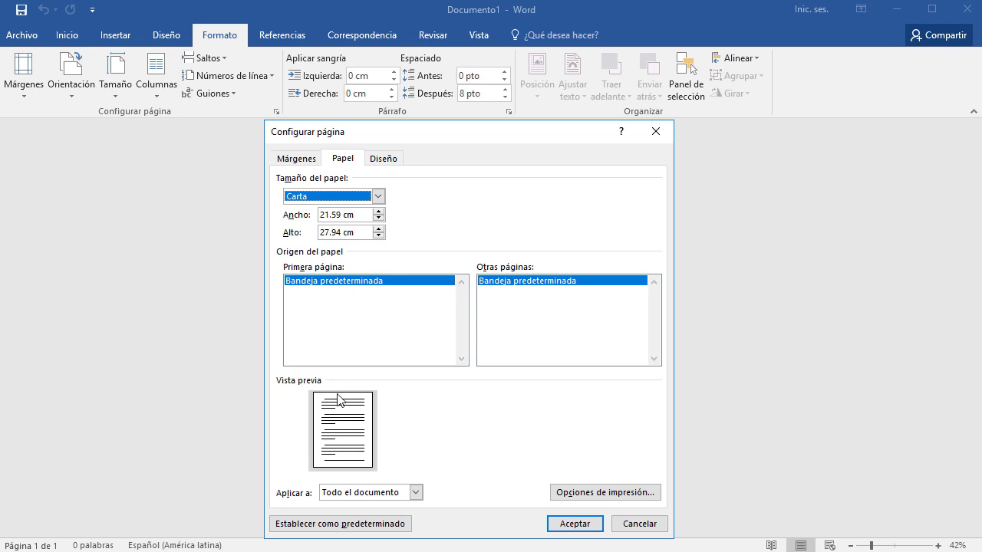
{"action": "left_click", "coordinate": [356, 230]}
{"action": "left_click_drag", "start_coordinate": [360, 233], "coordinate": [307, 233]}
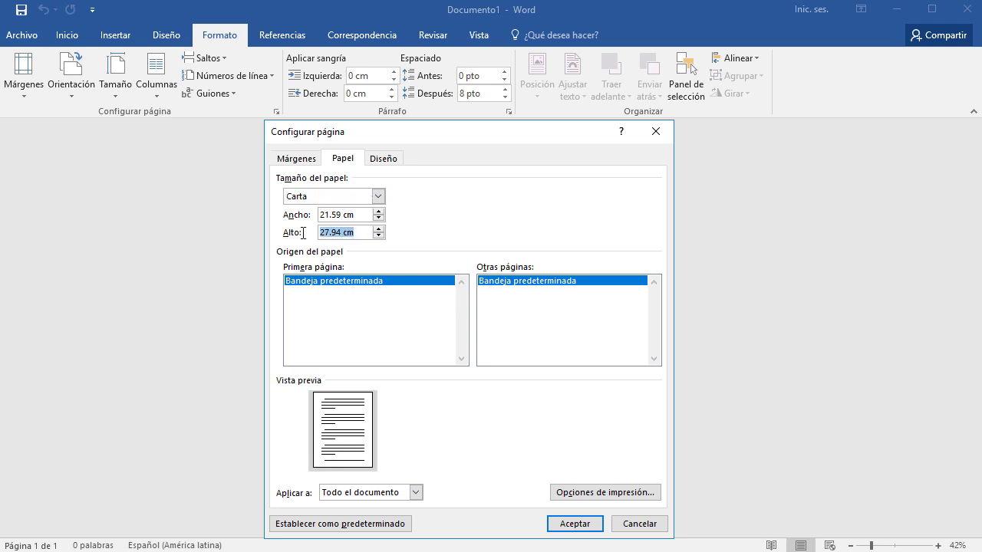
{"action": "type", "text": "1"}
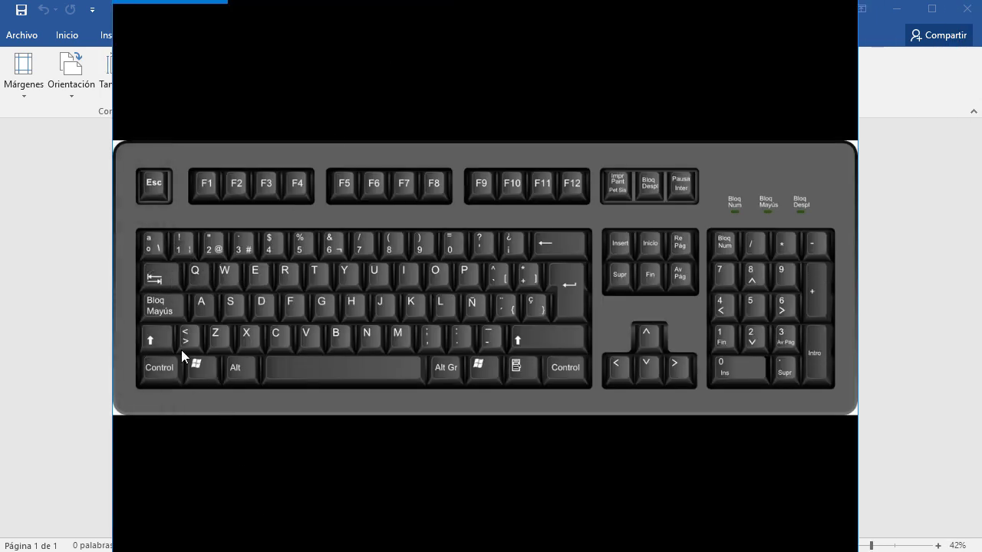
{"action": "mouse_move", "coordinate": [152, 277]}
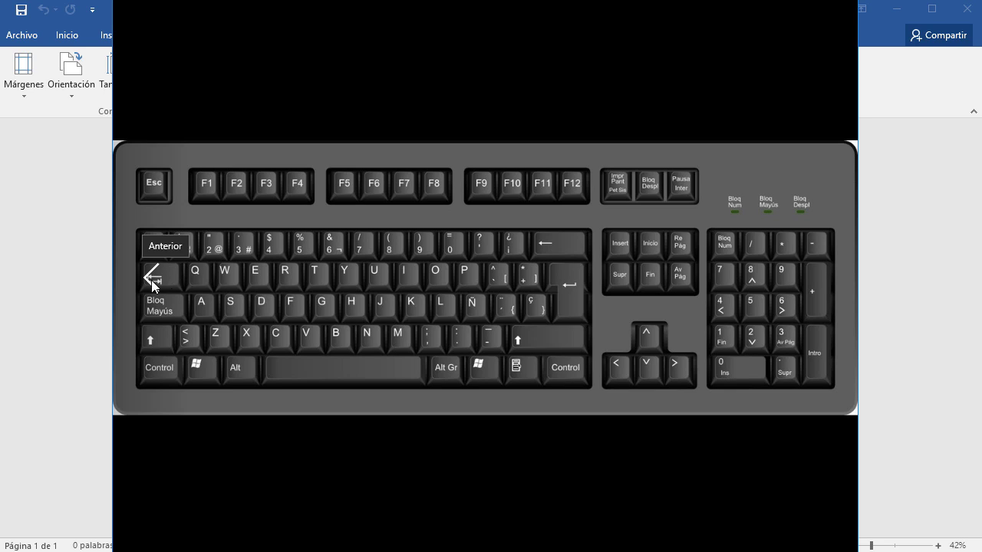
{"action": "key", "text": "alt+Tab"}
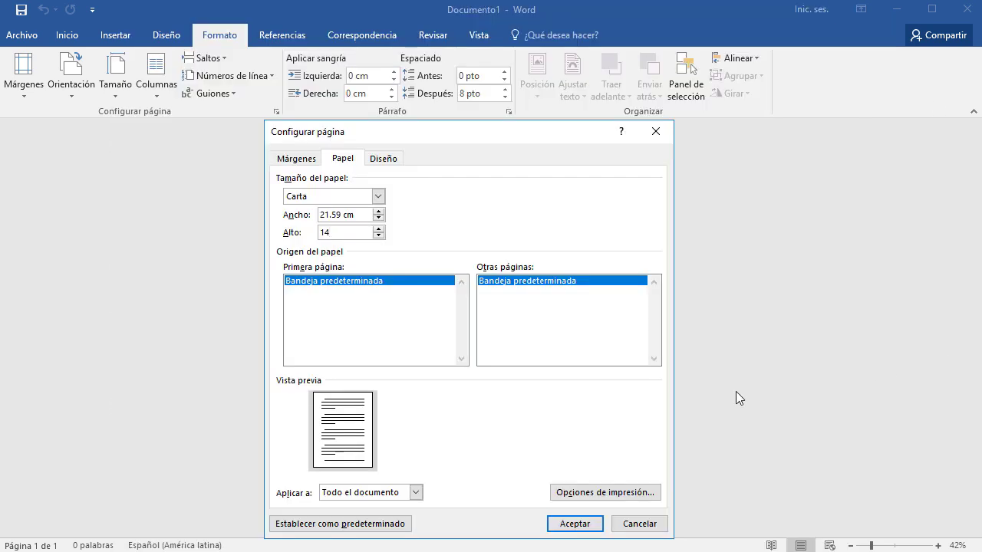
{"action": "key", "text": "Tab"}
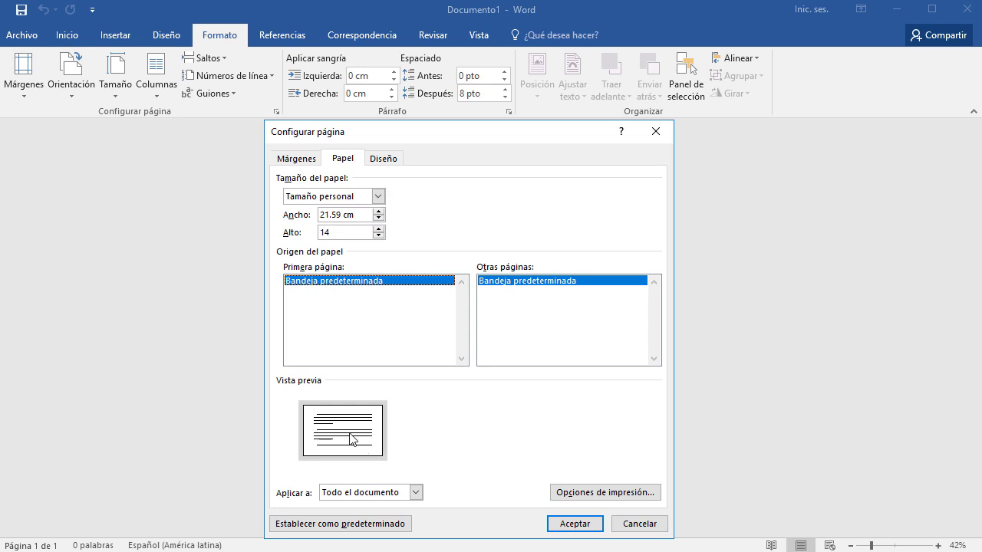
- Set the top, bottom, left and right margins all to 0
{"action": "left_click", "coordinate": [294, 163]}
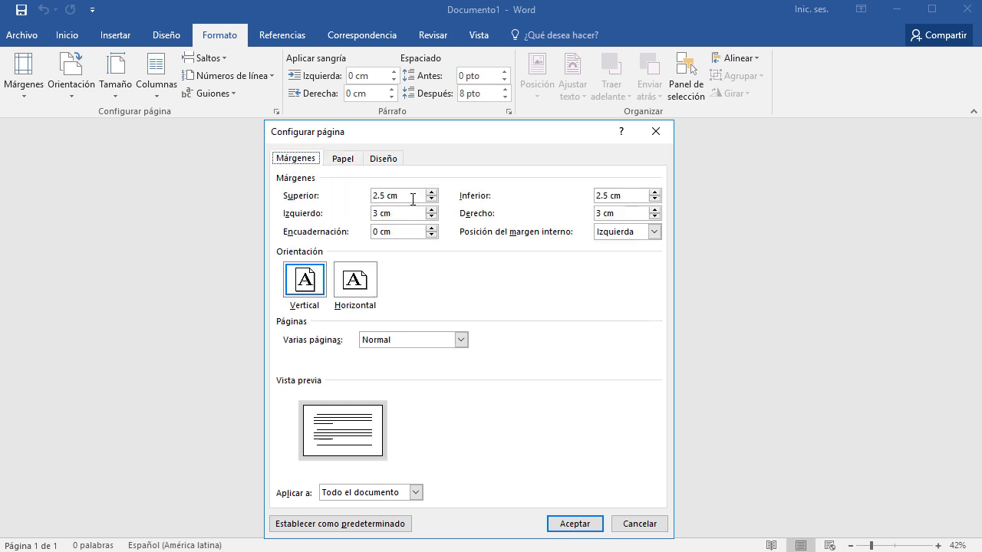
{"action": "left_click_drag", "start_coordinate": [412, 197], "coordinate": [327, 199]}
{"action": "type", "text": "0\t0\t0"}
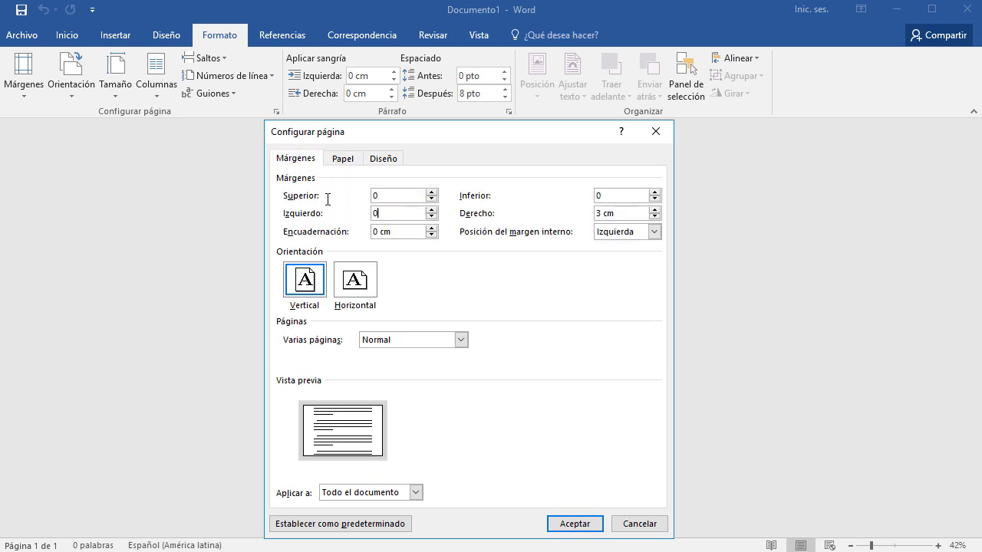
{"action": "key", "text": "Tab"}
{"action": "type", "text": "0"}
{"action": "key", "text": "Tab"}
- Keep portrait orientation, apply the page setup and ignore the printable-area warning
{"action": "left_click", "coordinate": [358, 290]}
{"action": "left_click", "coordinate": [318, 288]}
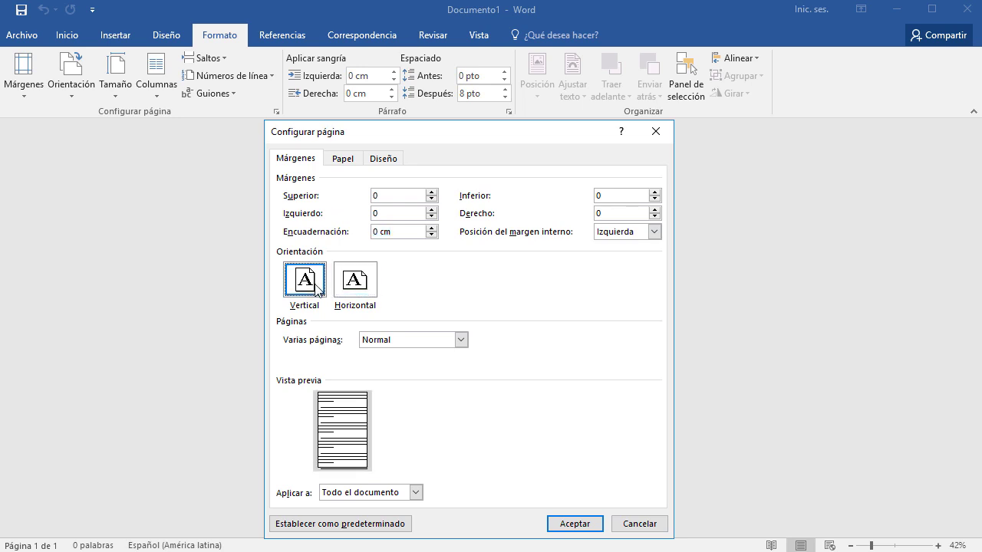
{"action": "left_click", "coordinate": [569, 527]}
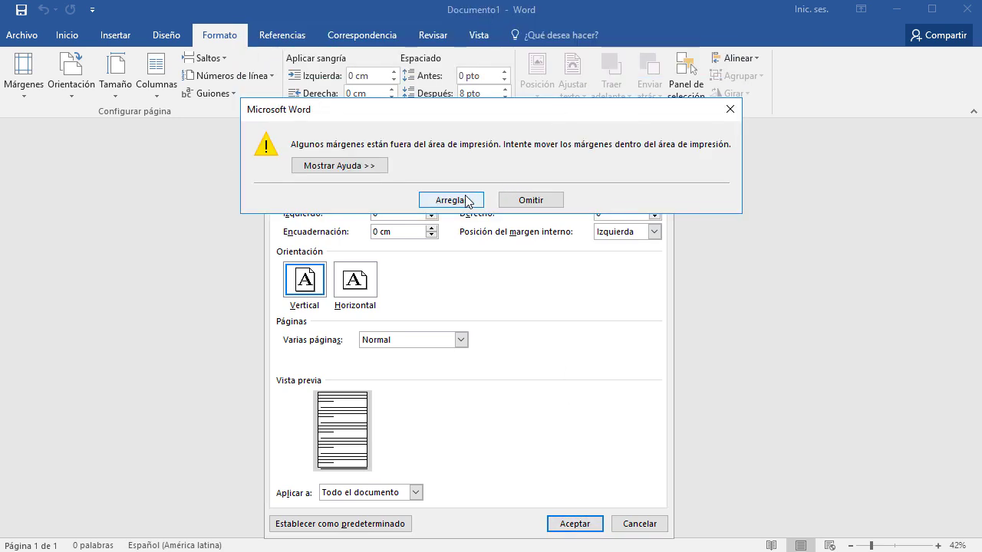
{"action": "left_click", "coordinate": [508, 200]}
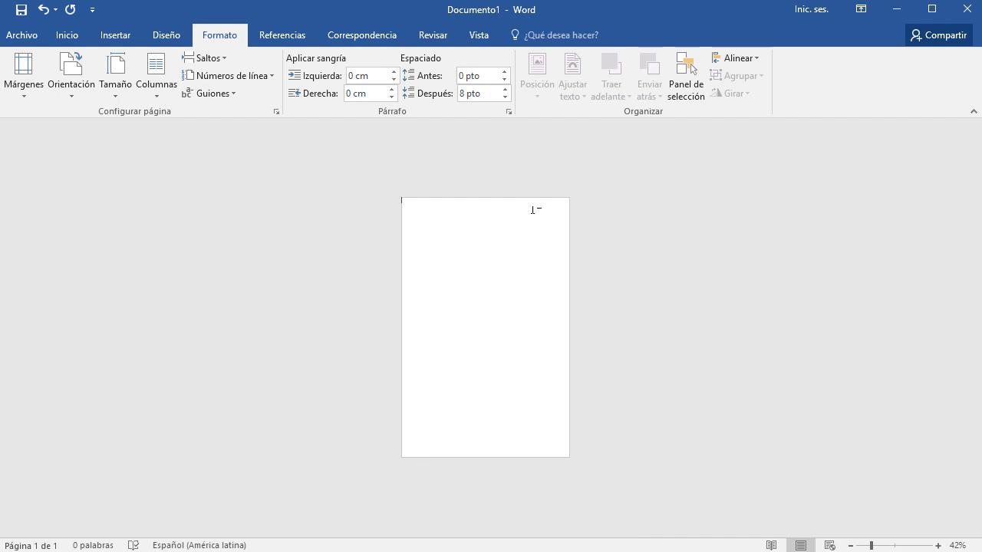
- Zoom the view to fit the blank page and switch to the Insertar ribbon
{"action": "scroll", "coordinate": [592, 313], "scroll_direction": "up", "scroll_amount": 6, "text": "ctrl"}
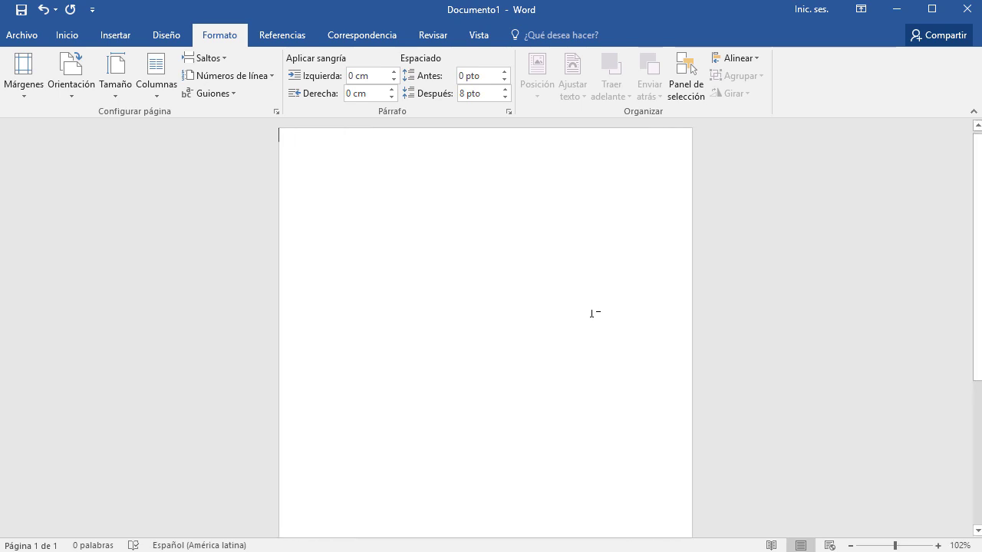
{"action": "scroll", "coordinate": [579, 328], "scroll_direction": "down", "scroll_amount": 2, "text": "ctrl"}
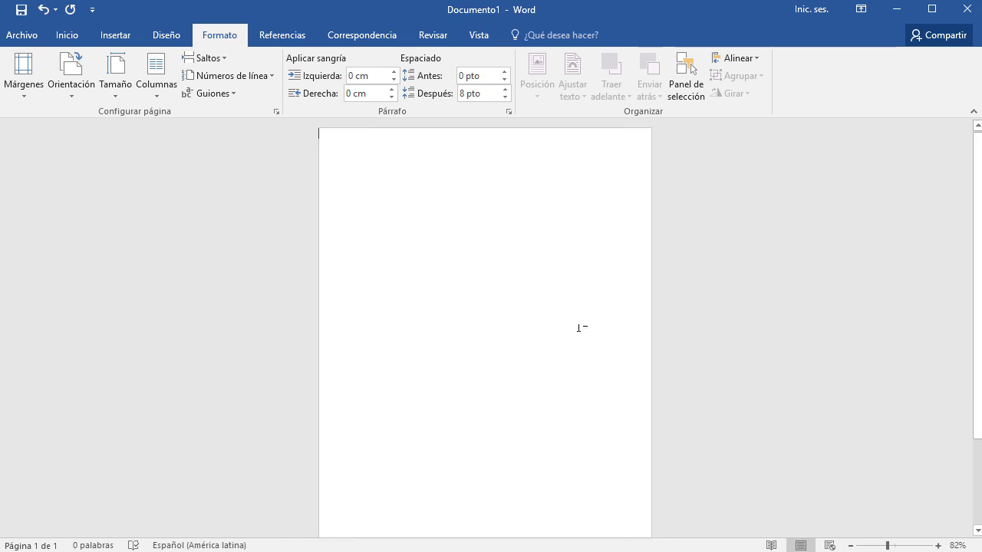
{"action": "scroll", "coordinate": [579, 329], "scroll_direction": "down", "scroll_amount": 1, "text": "ctrl"}
{"action": "scroll", "coordinate": [579, 328], "scroll_direction": "down", "scroll_amount": 1, "text": "ctrl"}
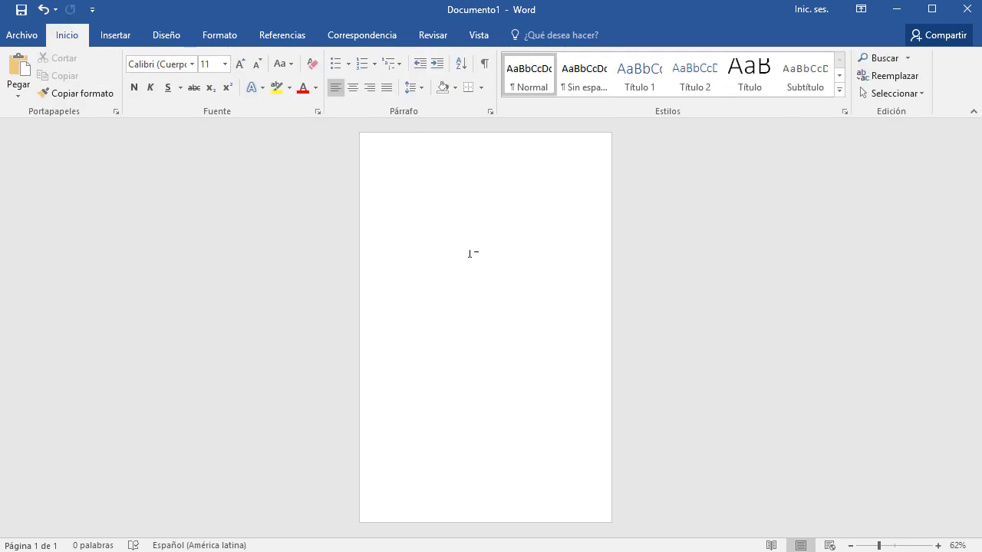
{"action": "left_click", "coordinate": [125, 40]}
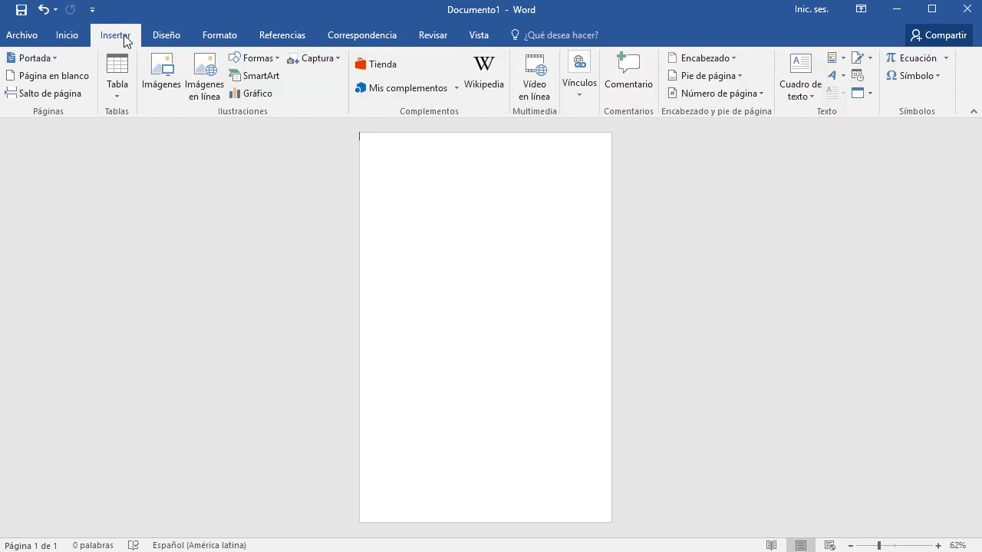
- Draw a 13.97 × 3.43 cm rectangle from the Formas gallery across the page middle
{"action": "left_click", "coordinate": [274, 59]}
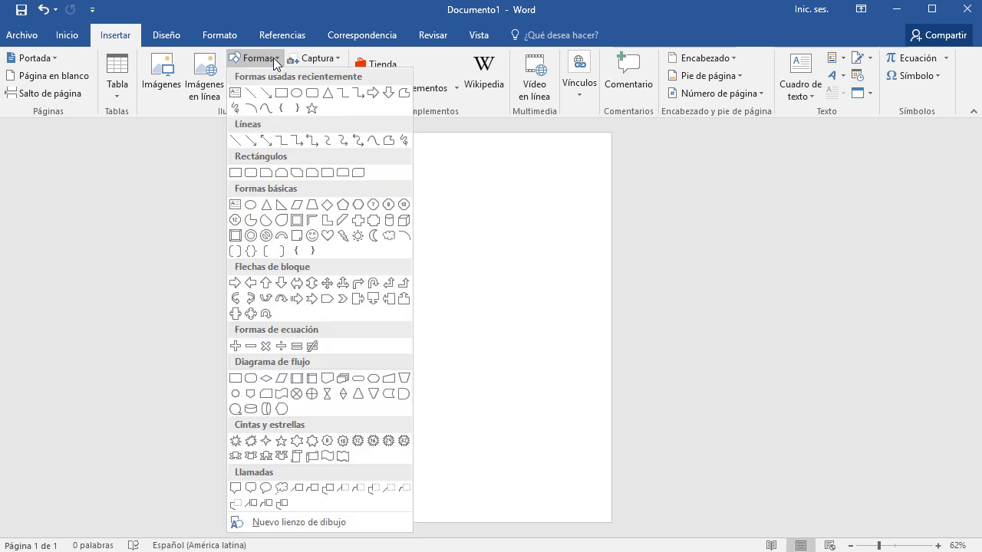
{"action": "left_click", "coordinate": [235, 172]}
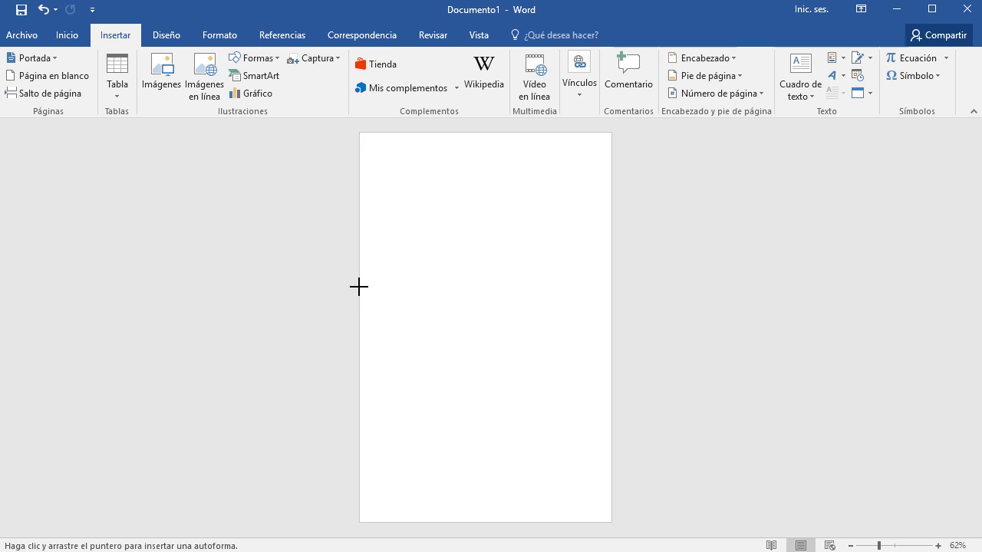
{"action": "mouse_move", "coordinate": [360, 287]}
{"action": "left_mouse_down"}
{"action": "mouse_move", "coordinate": [560, 345]}
{"action": "mouse_move", "coordinate": [611, 349]}
{"action": "left_mouse_up"}
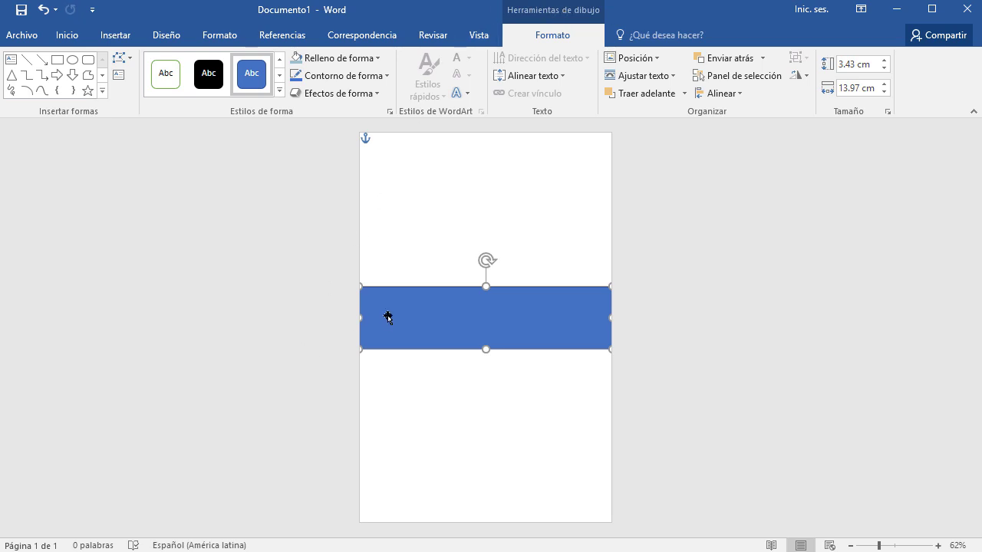
- Remove the rectangle's outline and fill it with medium grey (Blanco, Fondo 1, Oscuro 50%)
{"action": "left_click", "coordinate": [355, 75]}
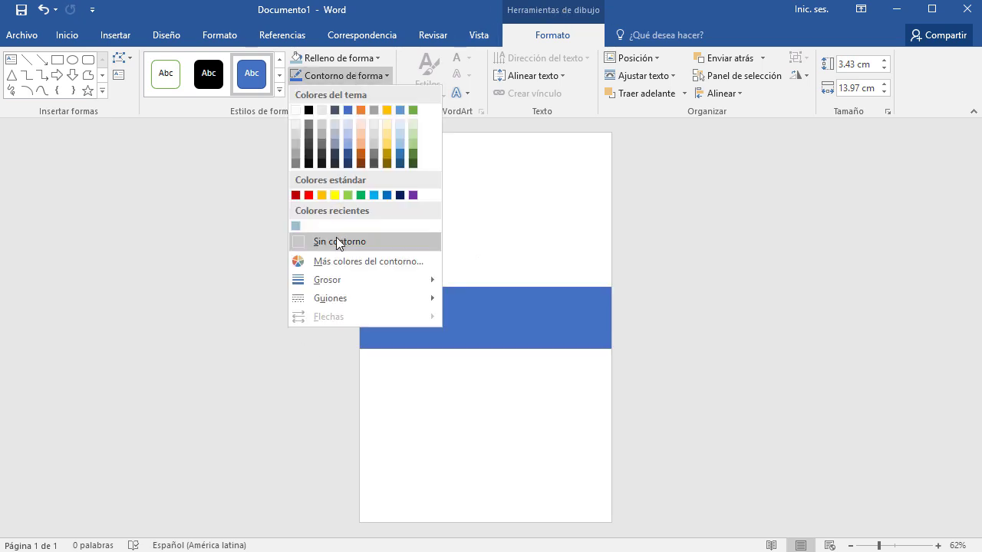
{"action": "left_click", "coordinate": [336, 240]}
{"action": "left_click", "coordinate": [371, 57]}
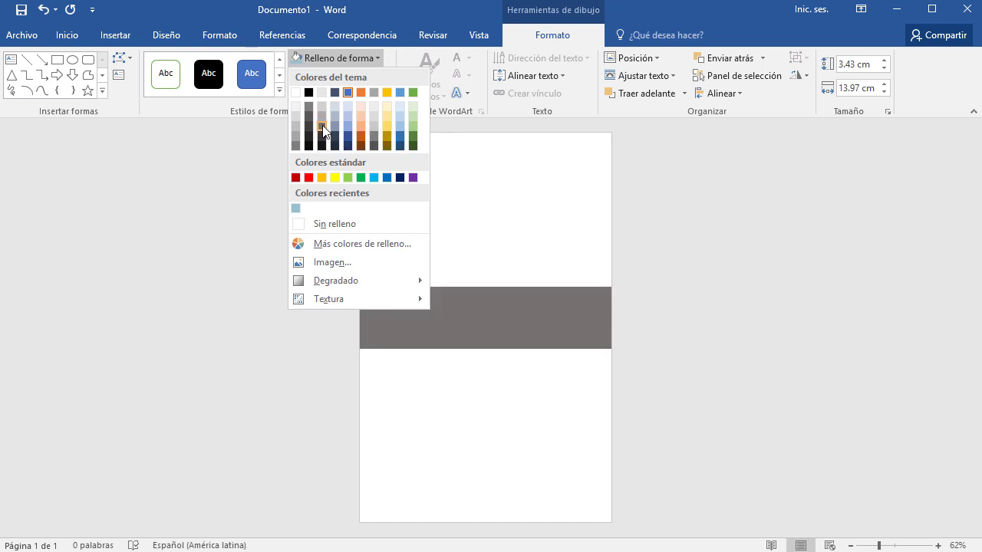
{"action": "left_click", "coordinate": [297, 146]}
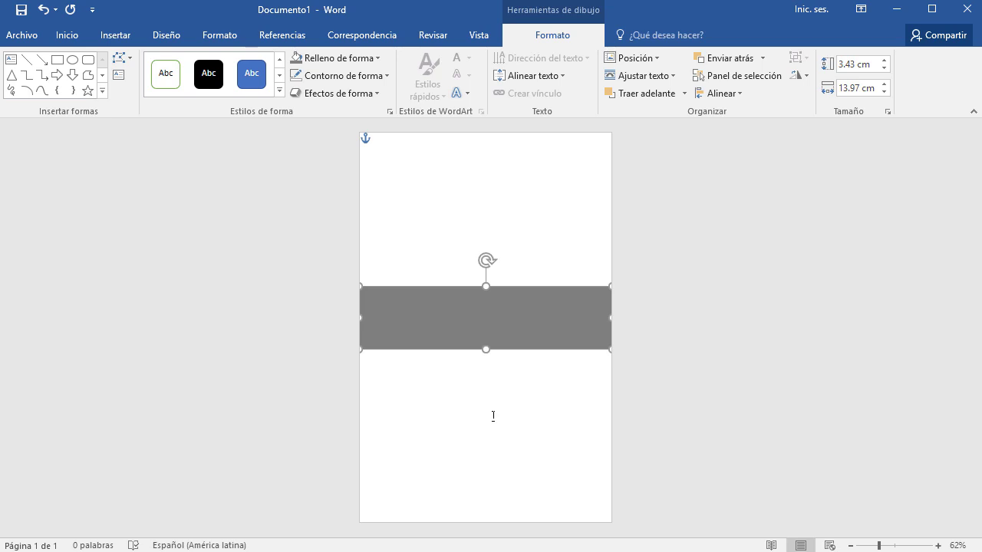
{"action": "scroll", "coordinate": [493, 414], "scroll_direction": "up", "scroll_amount": 6}
{"action": "scroll", "coordinate": [489, 412], "scroll_direction": "up", "scroll_amount": 2}
- Move the grey rectangle down so it sits vertically centred across the full page width
{"action": "left_click", "coordinate": [831, 450]}
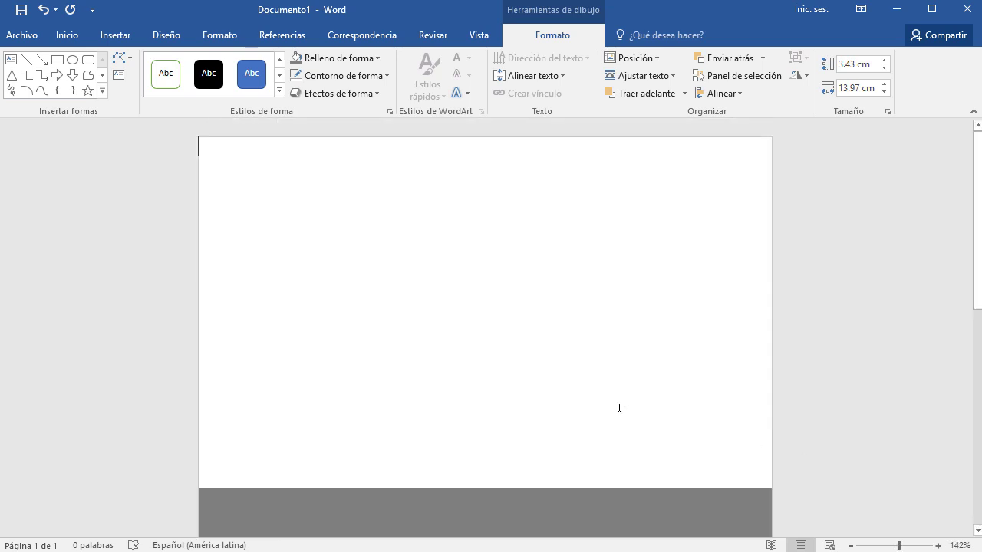
{"action": "scroll", "coordinate": [539, 392], "scroll_direction": "down", "scroll_amount": 3}
{"action": "scroll", "coordinate": [538, 392], "scroll_direction": "down", "scroll_amount": 4}
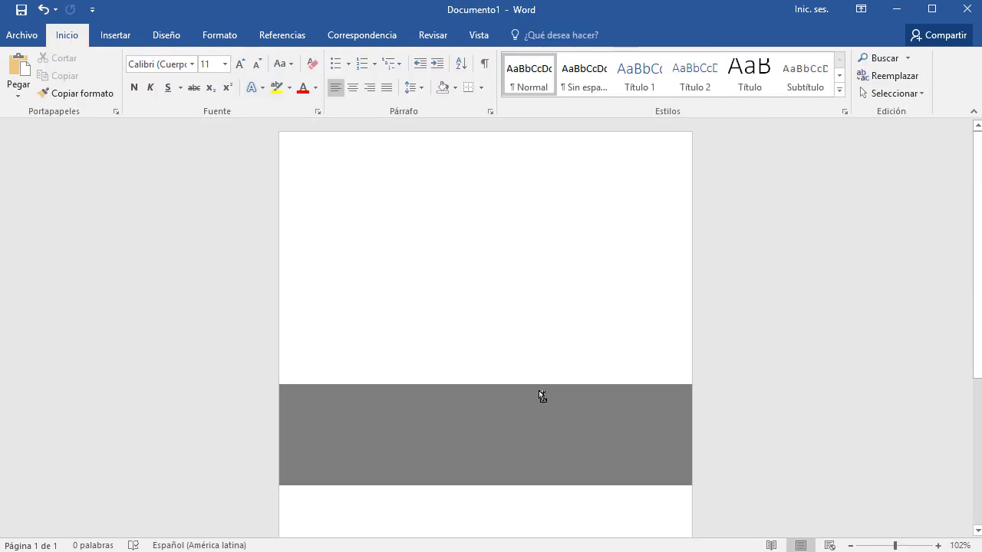
{"action": "scroll", "coordinate": [539, 392], "scroll_direction": "down", "scroll_amount": 1}
{"action": "scroll", "coordinate": [539, 392], "scroll_direction": "down", "scroll_amount": 2}
{"action": "scroll", "coordinate": [526, 334], "scroll_direction": "down", "scroll_amount": 1}
{"action": "left_click", "coordinate": [525, 334]}
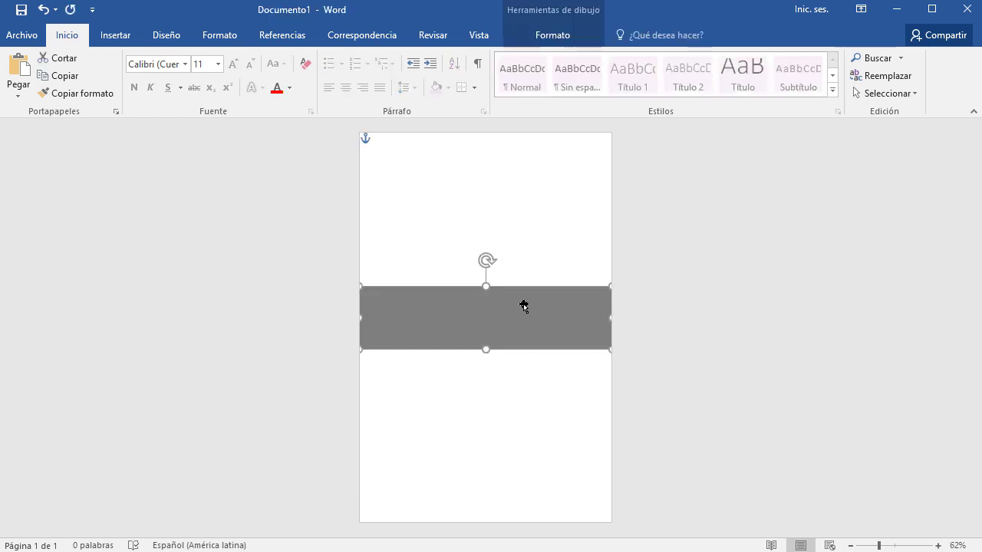
{"action": "left_click", "coordinate": [551, 36]}
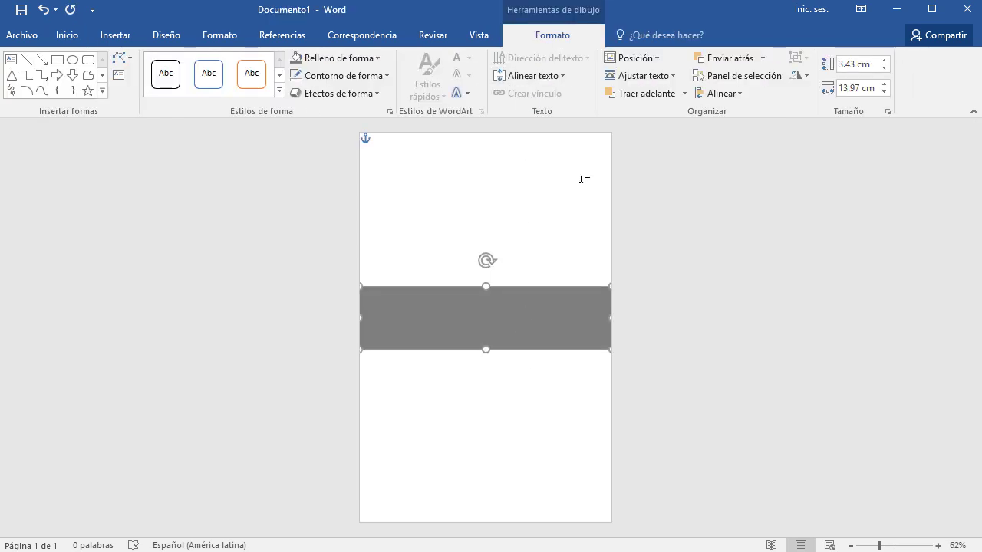
{"action": "left_click", "coordinate": [735, 95]}
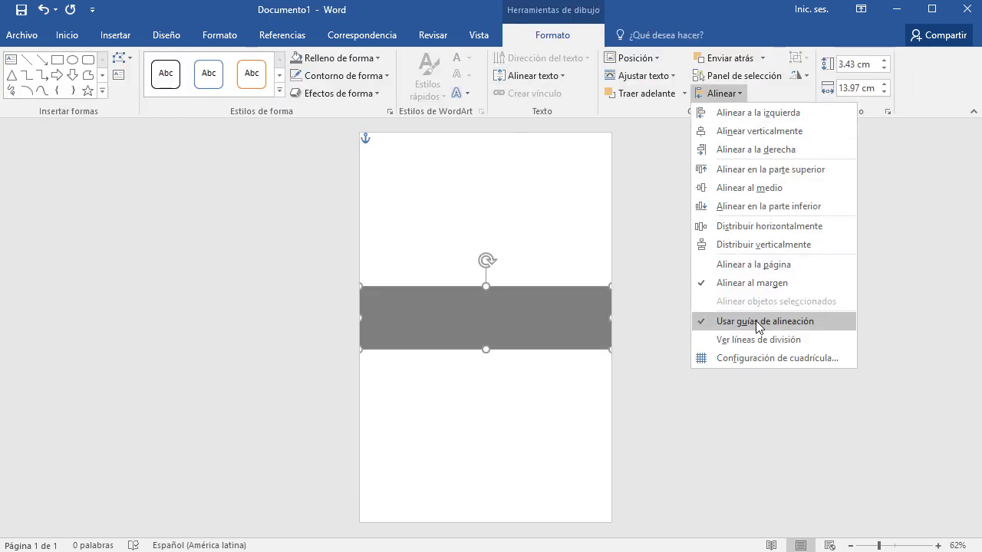
{"action": "left_click", "coordinate": [693, 22]}
{"action": "left_click_drag", "start_coordinate": [535, 323], "coordinate": [528, 335]}
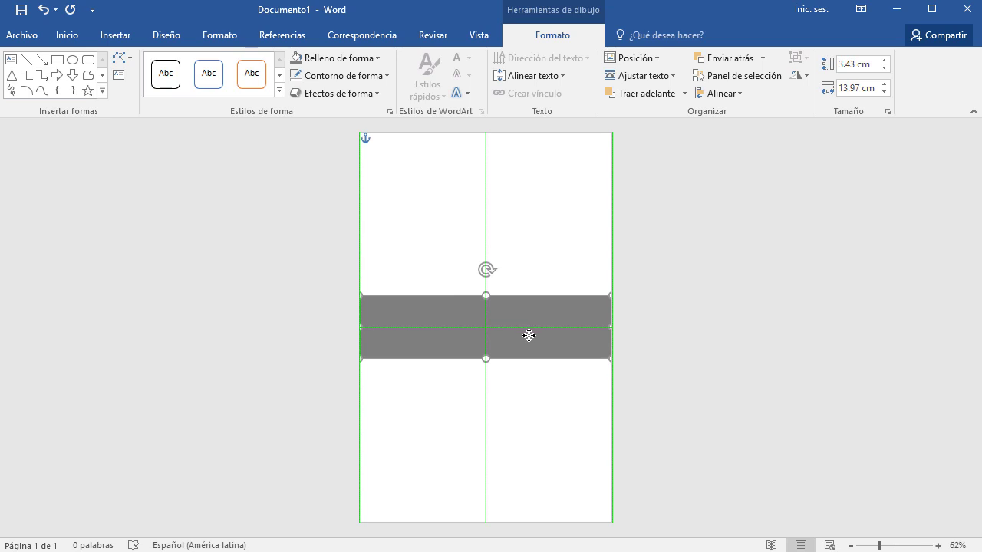
{"action": "left_click_drag", "start_coordinate": [528, 335], "coordinate": [529, 335]}
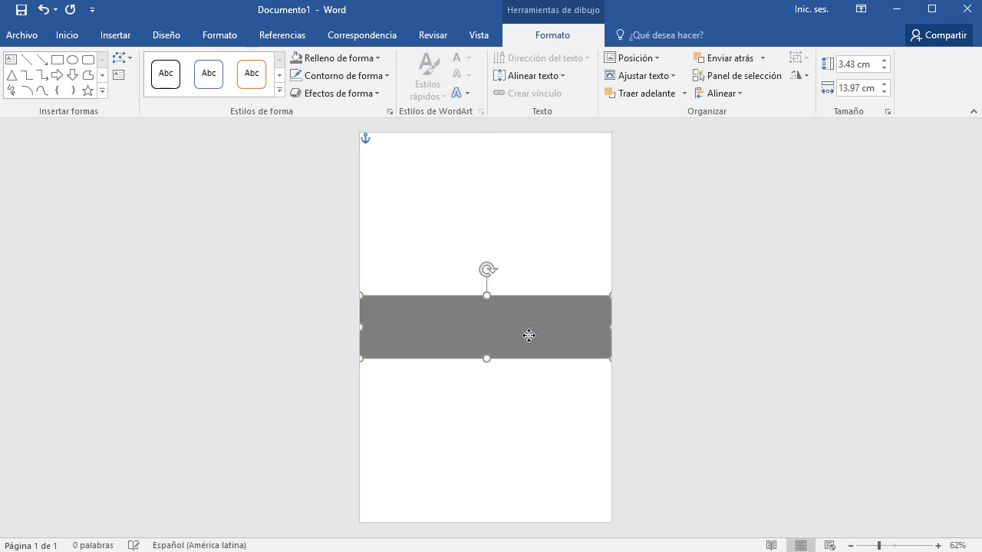
{"action": "left_click", "coordinate": [654, 354]}
- Add an empty paragraph so the document extends onto a second page
{"action": "scroll", "coordinate": [496, 417], "scroll_direction": "up", "scroll_amount": 2, "text": "ctrl"}
{"action": "scroll", "coordinate": [495, 418], "scroll_direction": "up", "scroll_amount": 2, "text": "ctrl"}
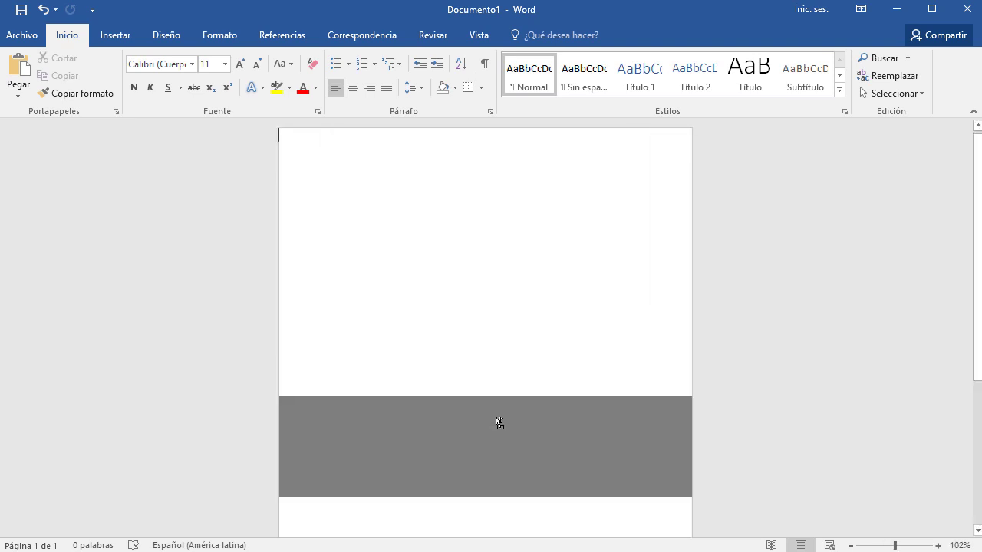
{"action": "scroll", "coordinate": [495, 417], "scroll_direction": "down", "scroll_amount": 3}
{"action": "scroll", "coordinate": [495, 418], "scroll_direction": "down", "scroll_amount": 1, "text": "ctrl"}
{"action": "scroll", "coordinate": [496, 418], "scroll_direction": "up", "scroll_amount": 4, "text": "ctrl"}
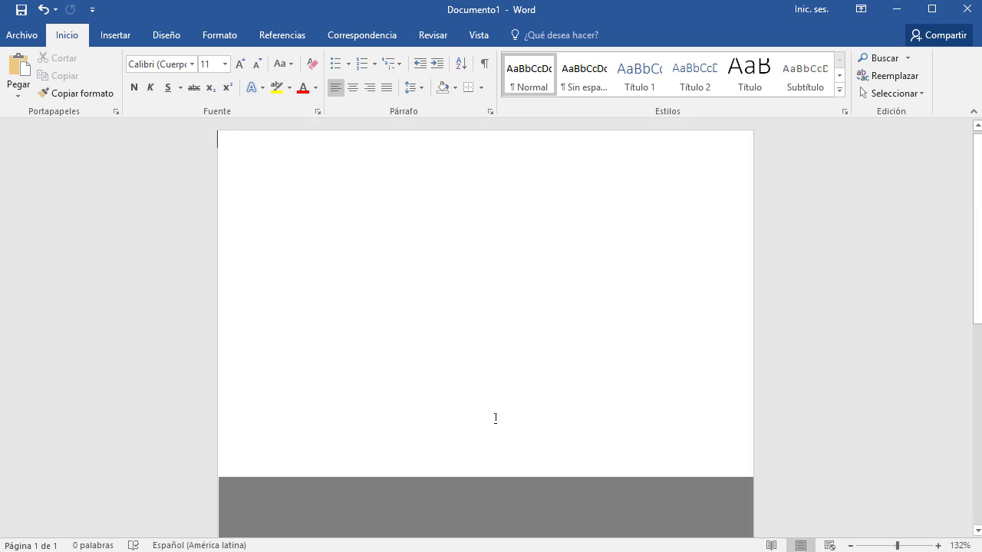
{"action": "scroll", "coordinate": [496, 418], "scroll_direction": "up", "scroll_amount": 2, "text": "ctrl"}
{"action": "scroll", "coordinate": [496, 418], "scroll_direction": "down", "scroll_amount": 3}
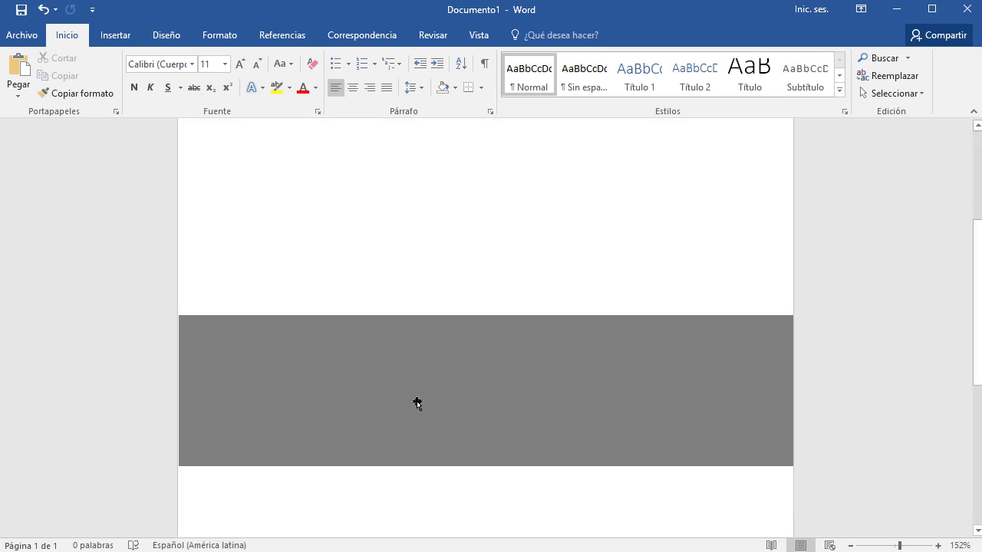
{"action": "left_click", "coordinate": [548, 354]}
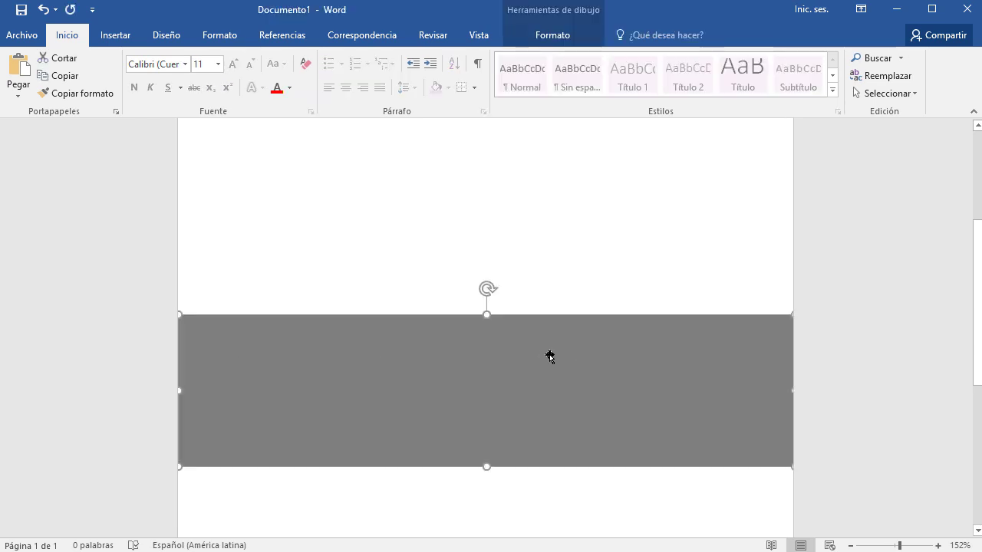
{"action": "left_click", "coordinate": [502, 358]}
{"action": "scroll", "coordinate": [504, 359], "scroll_direction": "down", "scroll_amount": 3}
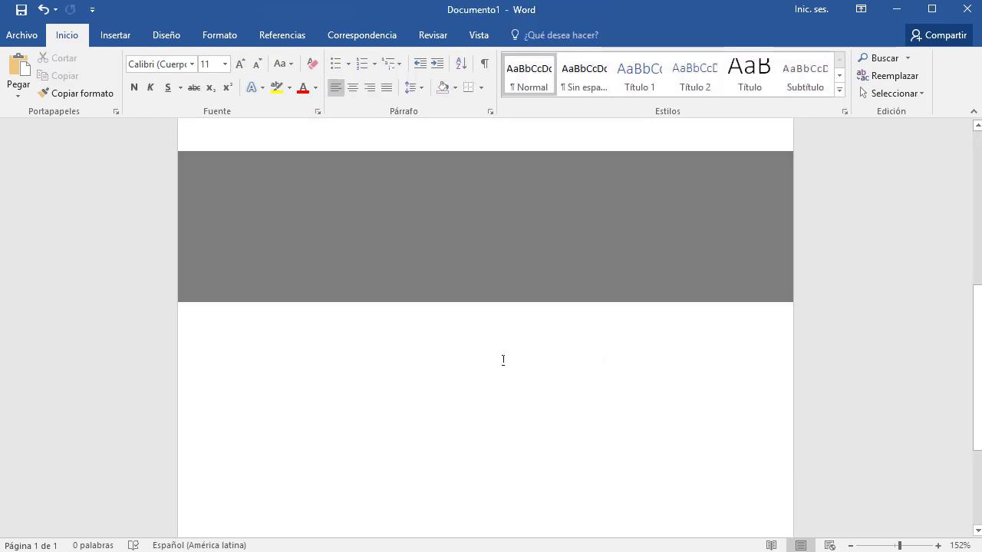
{"action": "scroll", "coordinate": [503, 360], "scroll_direction": "up", "scroll_amount": 4}
{"action": "scroll", "coordinate": [503, 359], "scroll_direction": "up", "scroll_amount": 2}
{"action": "scroll", "coordinate": [323, 274], "scroll_direction": "up", "scroll_amount": 1}
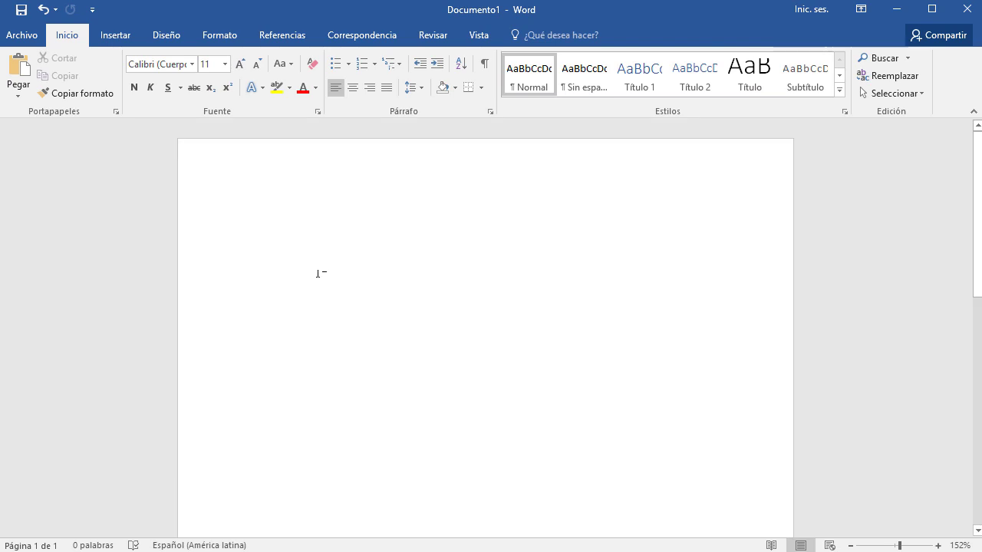
{"action": "scroll", "coordinate": [381, 241], "scroll_direction": "down", "scroll_amount": 6}
{"action": "scroll", "coordinate": [341, 284], "scroll_direction": "up", "scroll_amount": 2}
{"action": "scroll", "coordinate": [341, 284], "scroll_direction": "up", "scroll_amount": 3}
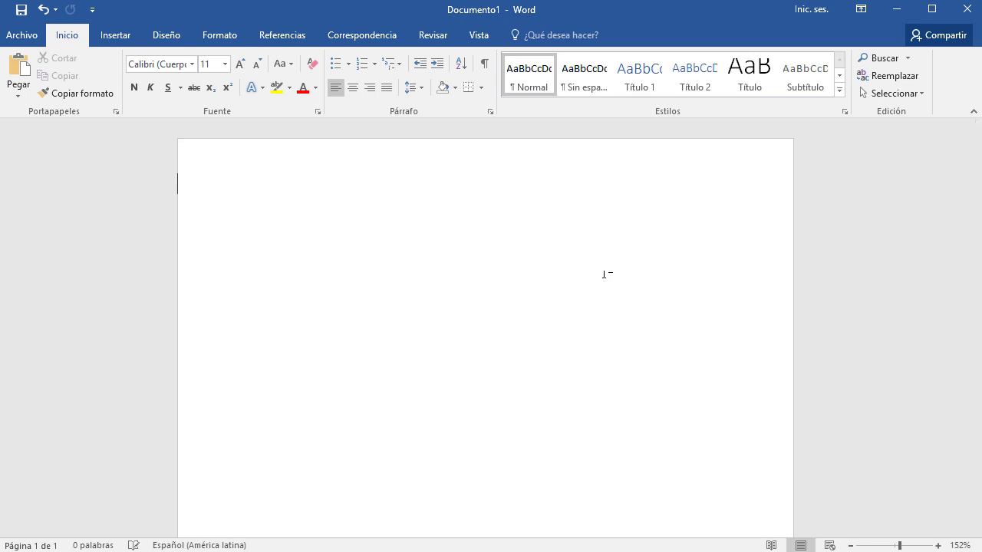
{"action": "scroll", "coordinate": [559, 367], "scroll_direction": "down", "scroll_amount": 1}
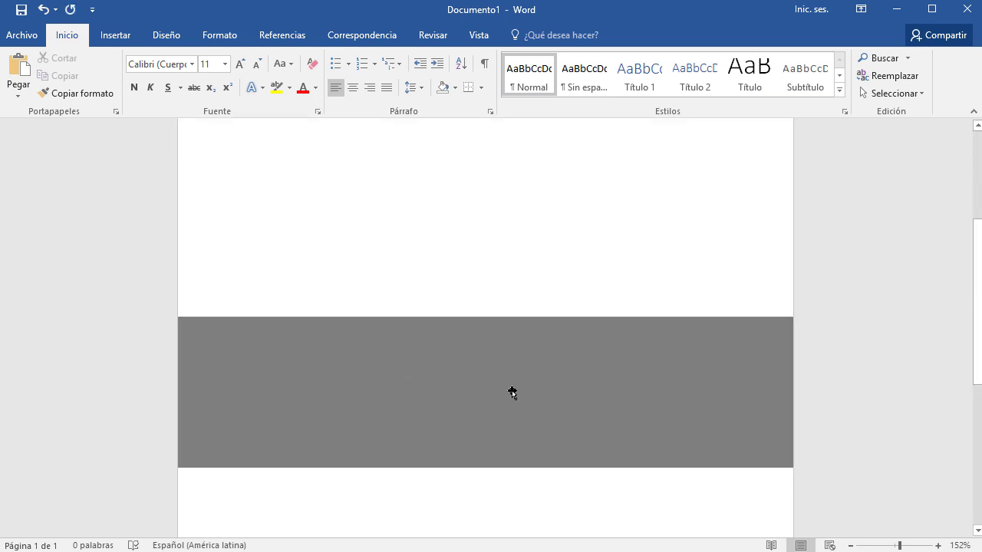
{"action": "scroll", "coordinate": [503, 286], "scroll_direction": "up", "scroll_amount": 1}
{"action": "scroll", "coordinate": [500, 305], "scroll_direction": "down", "scroll_amount": 1}
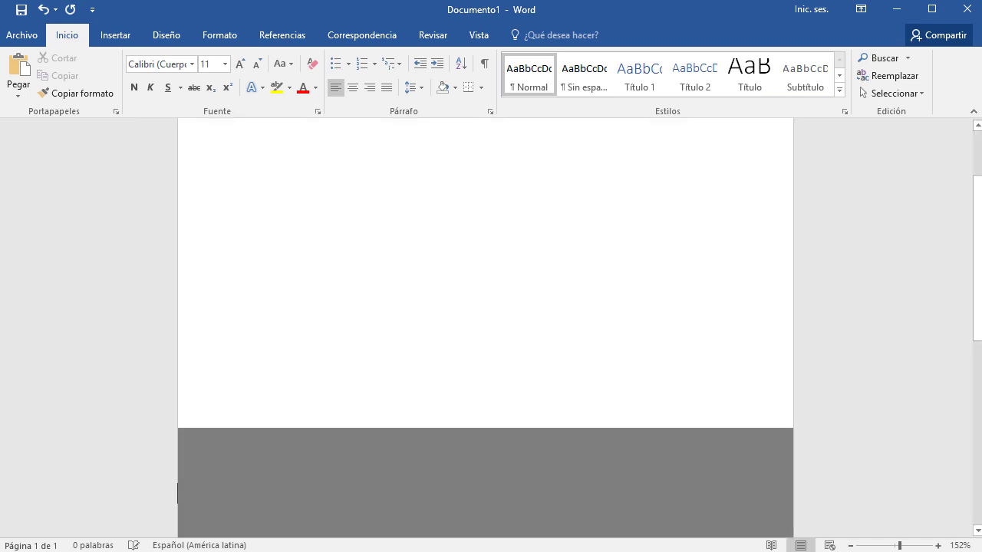
{"action": "scroll", "coordinate": [485, 329], "scroll_direction": "down", "scroll_amount": 2}
{"action": "scroll", "coordinate": [486, 330], "scroll_direction": "down", "scroll_amount": 2}
{"action": "scroll", "coordinate": [485, 330], "scroll_direction": "down", "scroll_amount": 2}
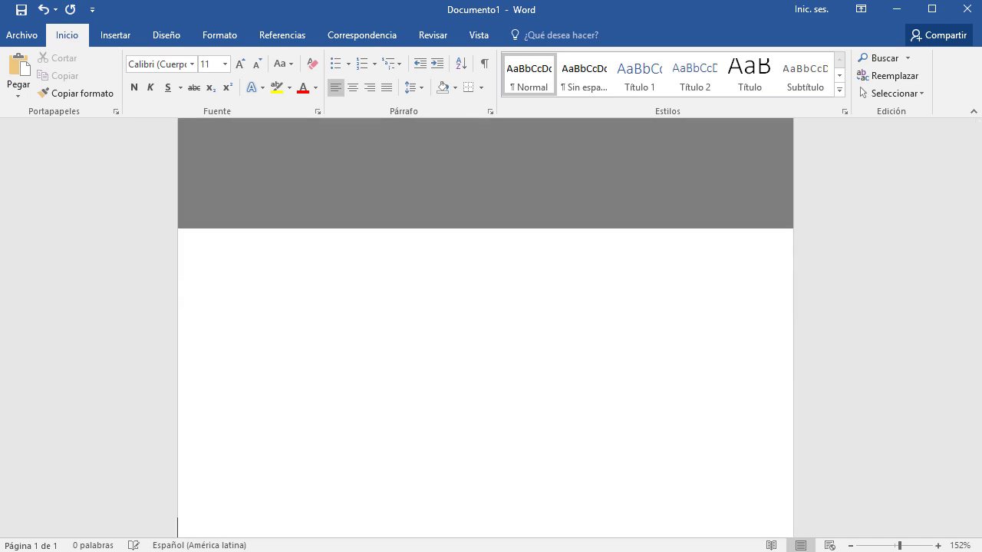
{"action": "scroll", "coordinate": [486, 330], "scroll_direction": "down", "scroll_amount": 2}
{"action": "key", "text": "Return"}
{"action": "key", "text": "Return"}
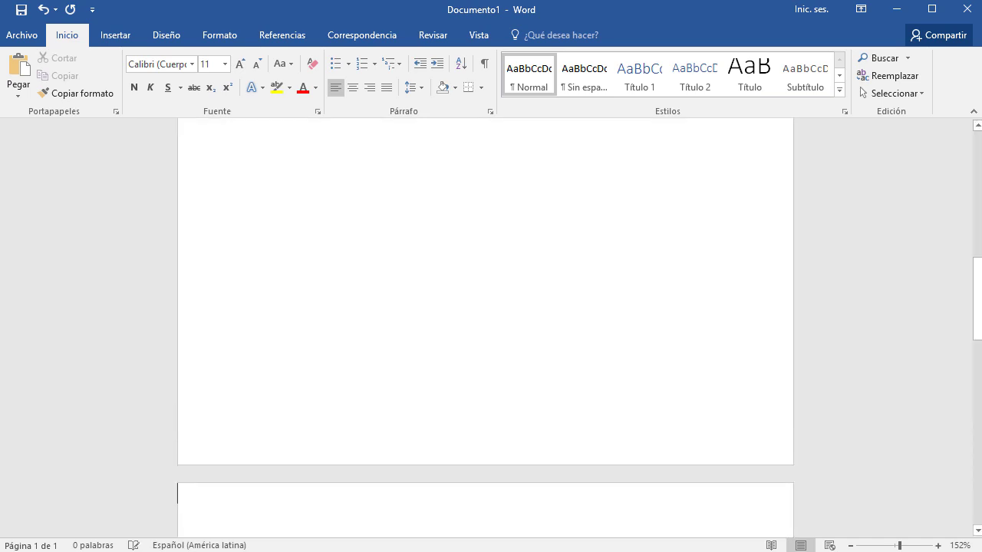
- Delete one blank line so the grey band shifts back up, then reselect the band
{"action": "scroll", "coordinate": [500, 306], "scroll_direction": "up", "scroll_amount": 4}
{"action": "scroll", "coordinate": [379, 344], "scroll_direction": "up", "scroll_amount": 2}
{"action": "left_click", "coordinate": [366, 378]}
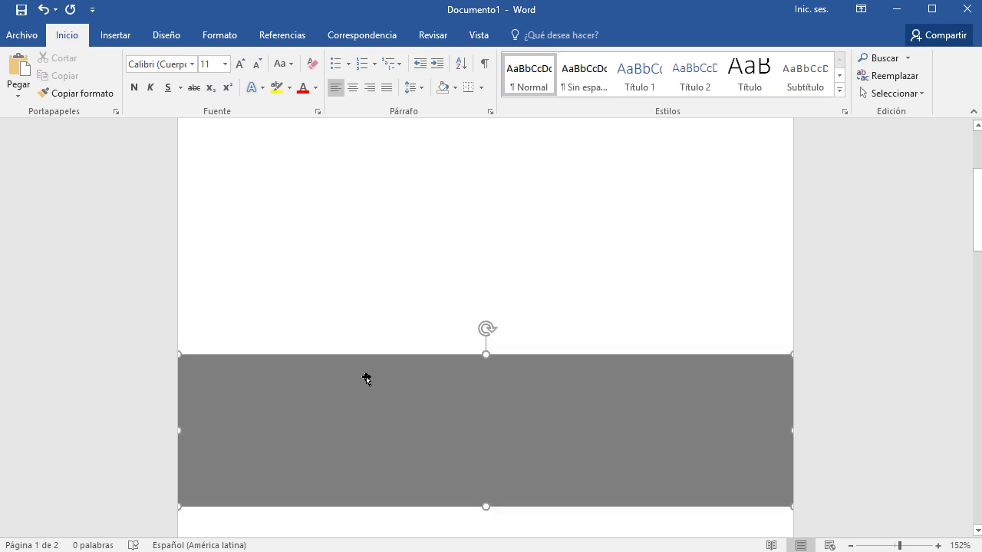
{"action": "left_click", "coordinate": [691, 236]}
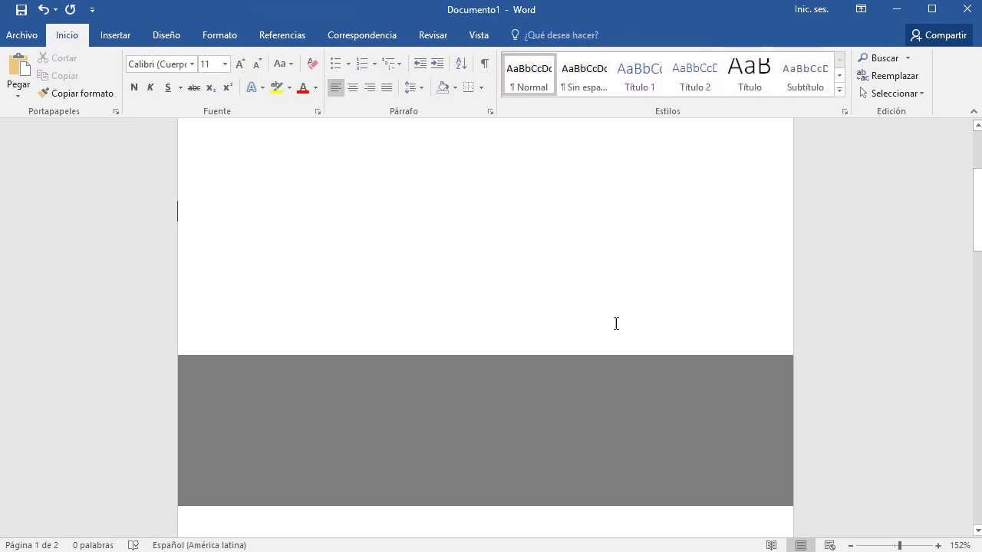
{"action": "key", "text": "BackSpace"}
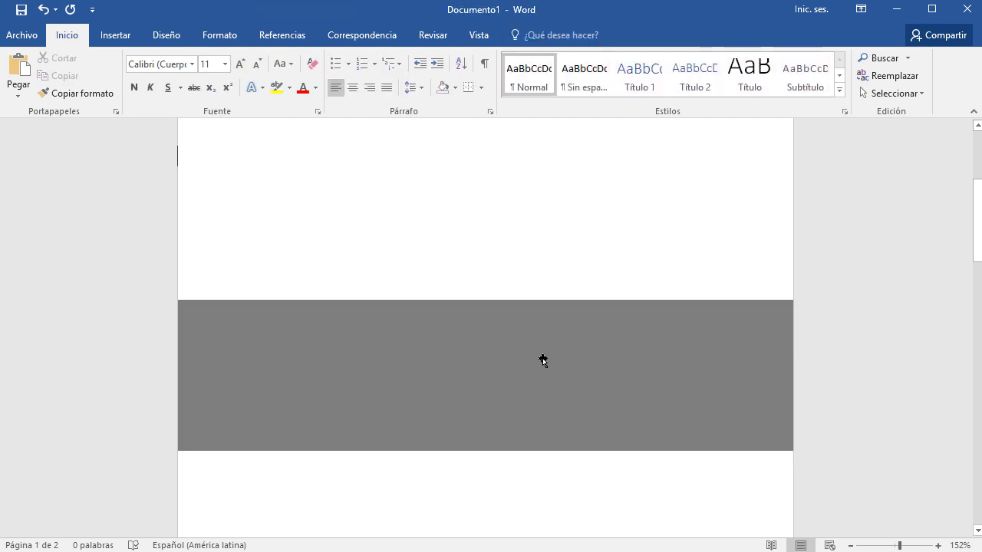
{"action": "left_click", "coordinate": [542, 359]}
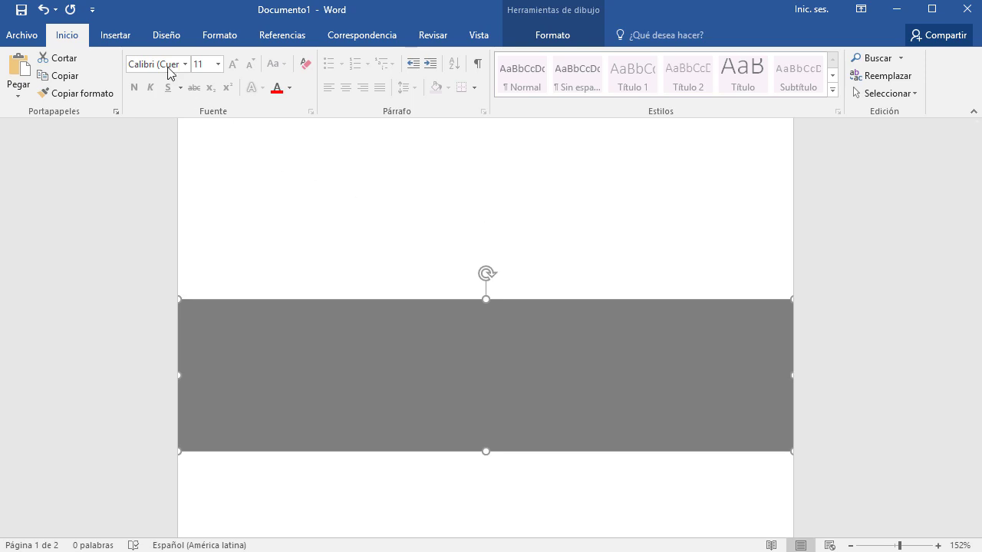
{"action": "left_click", "coordinate": [115, 36]}
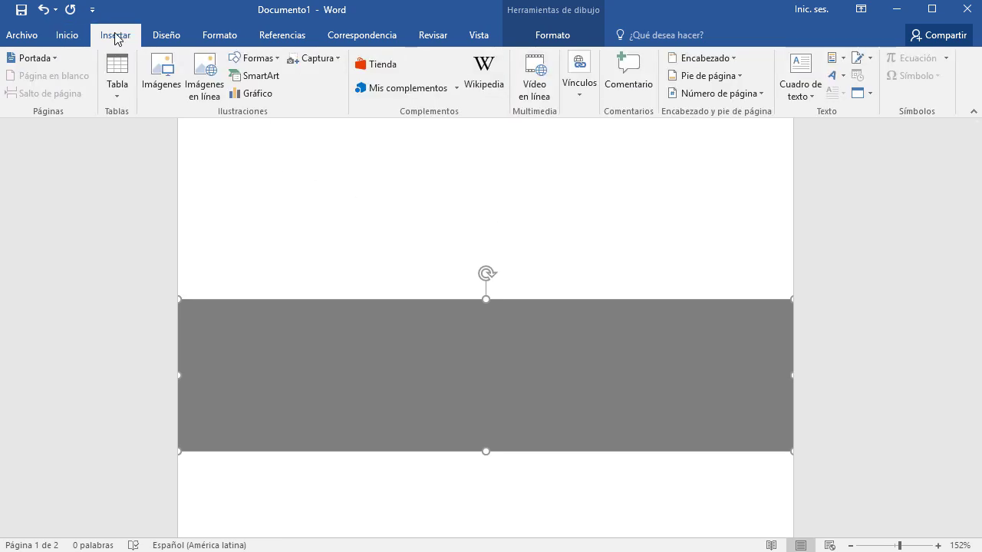
- Draw a horizontal straight line and drag it onto the upper part of the grey band
{"action": "left_click", "coordinate": [278, 60]}
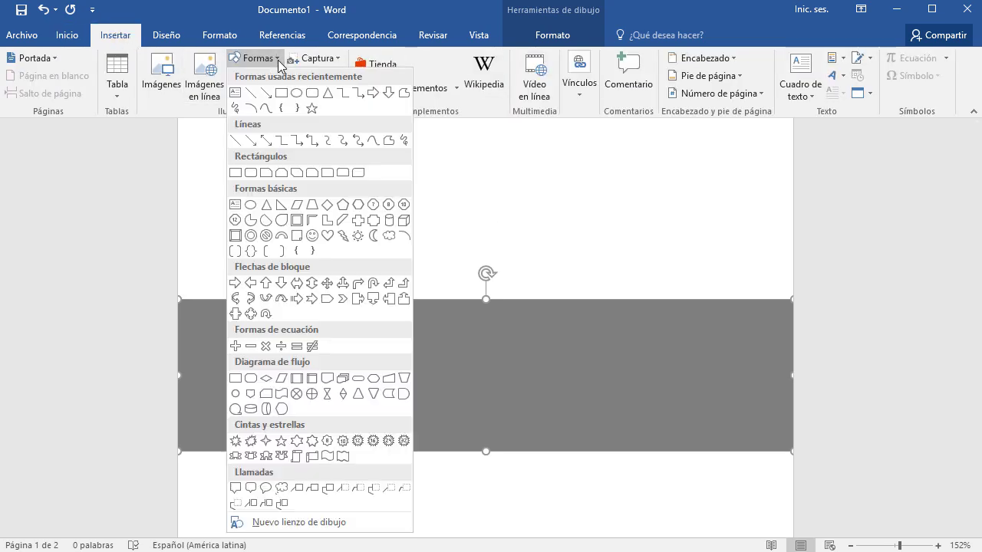
{"action": "left_click", "coordinate": [250, 93]}
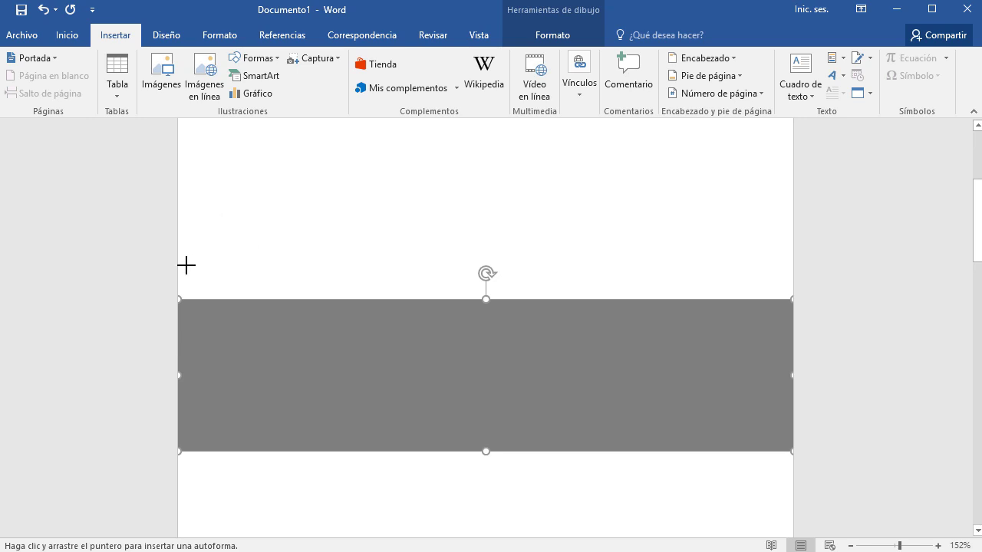
{"action": "mouse_move", "coordinate": [188, 266]}
{"action": "left_mouse_down"}
{"action": "mouse_move", "coordinate": [735, 254]}
{"action": "mouse_move", "coordinate": [752, 250]}
{"action": "mouse_move", "coordinate": [752, 233]}
{"action": "mouse_move", "coordinate": [753, 260]}
{"action": "mouse_move", "coordinate": [793, 265]}
{"action": "left_mouse_up"}
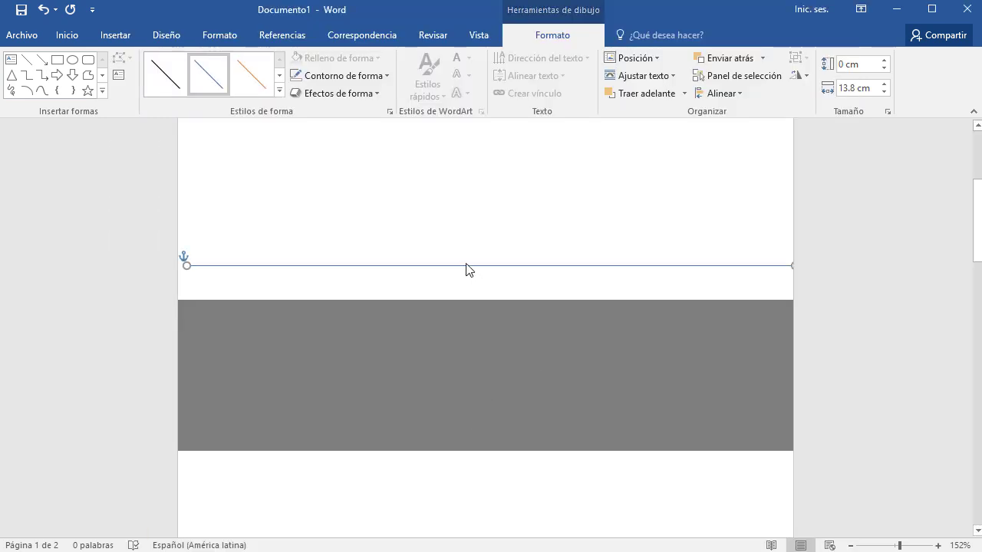
{"action": "left_click_drag", "start_coordinate": [465, 265], "coordinate": [448, 320]}
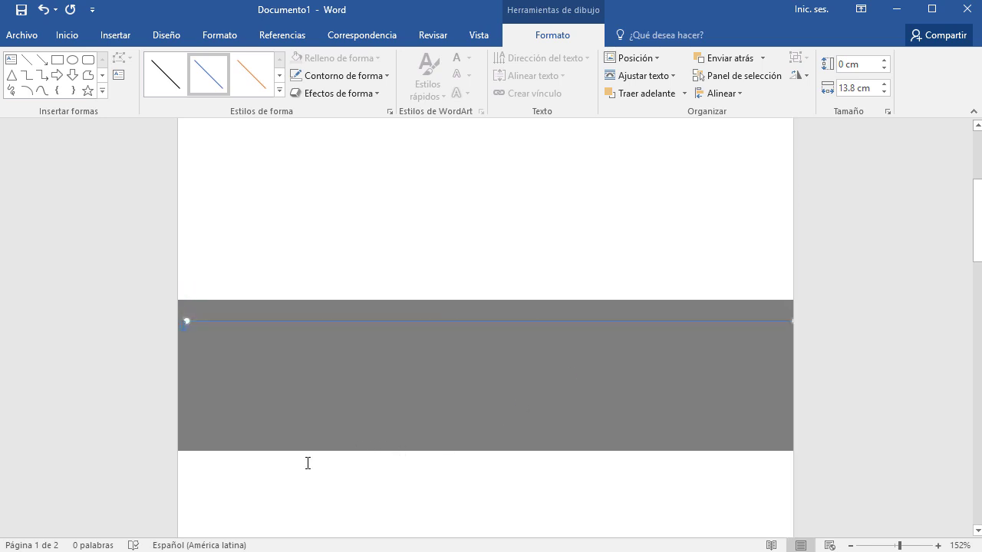
- Stretch the line's ends to both page edges, undoing an accidental band move
{"action": "scroll", "coordinate": [274, 477], "scroll_direction": "up", "scroll_amount": 2, "text": "ctrl"}
{"action": "scroll", "coordinate": [274, 476], "scroll_direction": "up", "scroll_amount": 1, "text": "ctrl"}
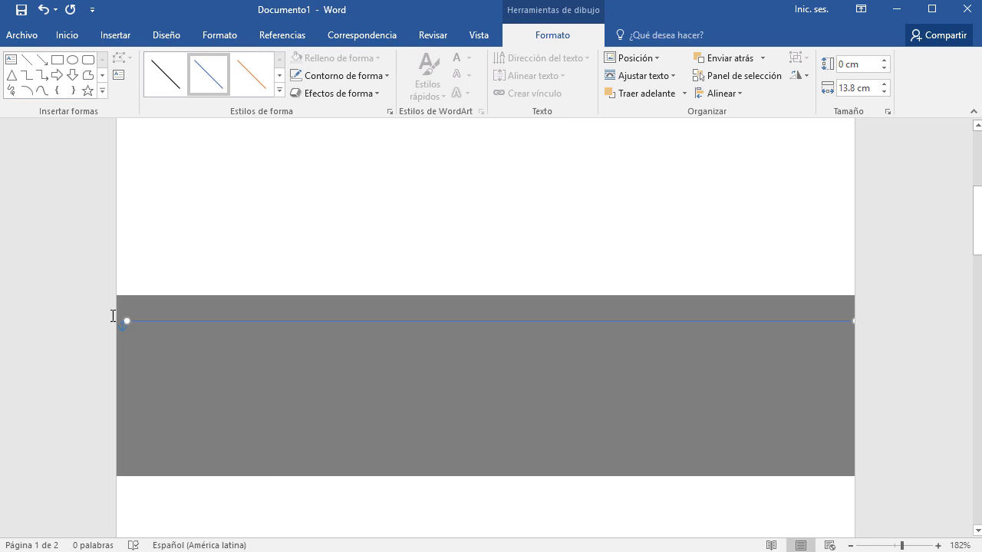
{"action": "left_click_drag", "start_coordinate": [124, 323], "coordinate": [128, 323]}
{"action": "left_click_drag", "start_coordinate": [159, 322], "coordinate": [154, 323]}
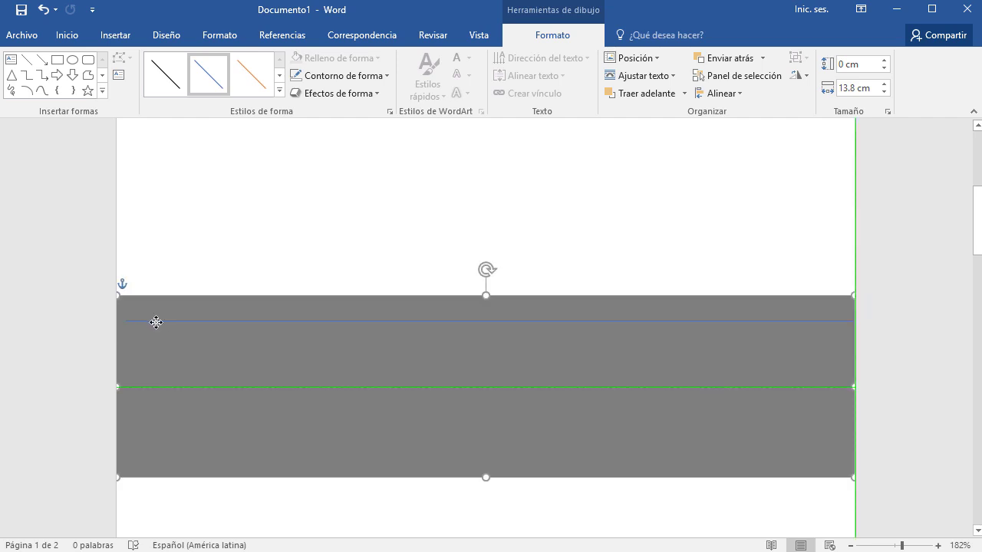
{"action": "key", "text": "ctrl+z"}
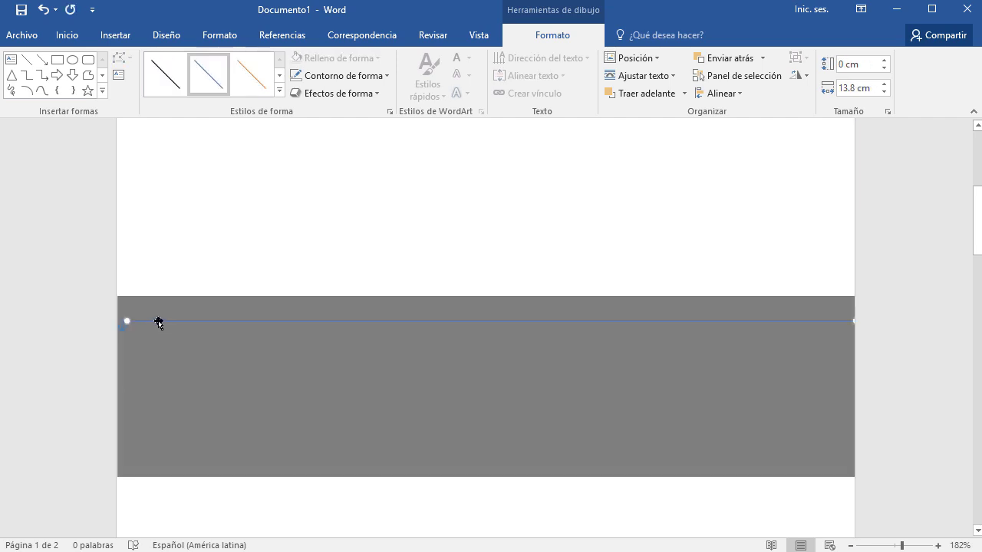
{"action": "left_click_drag", "start_coordinate": [159, 323], "coordinate": [147, 322]}
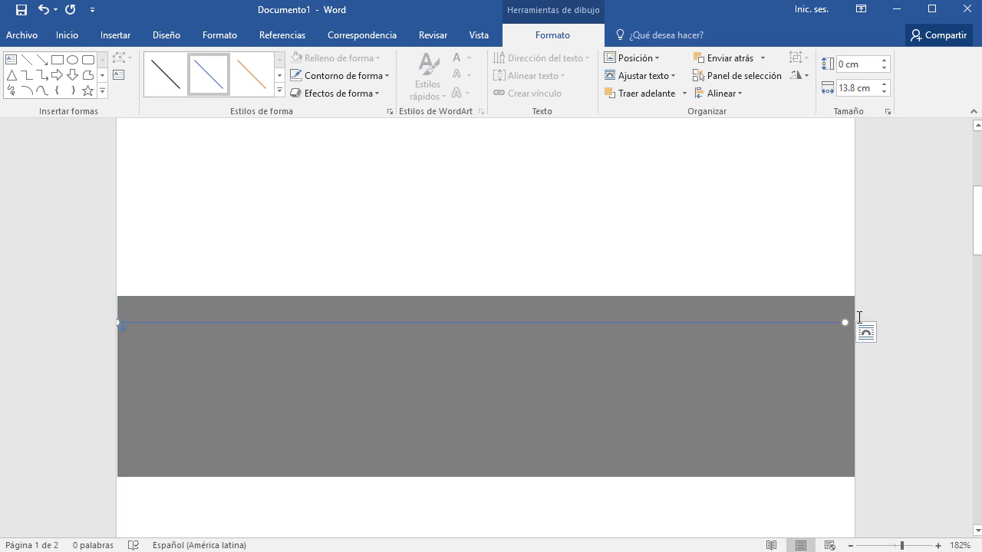
{"action": "left_click_drag", "start_coordinate": [845, 323], "coordinate": [852, 321]}
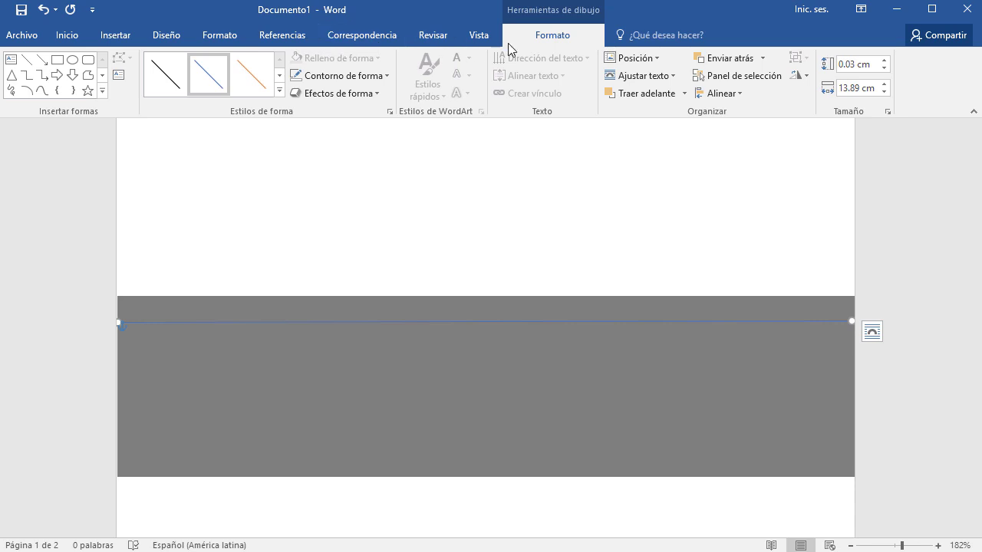
- Style the line as white, dash-dot (Guión punto), 1½ pt thick
{"action": "left_click", "coordinate": [383, 76]}
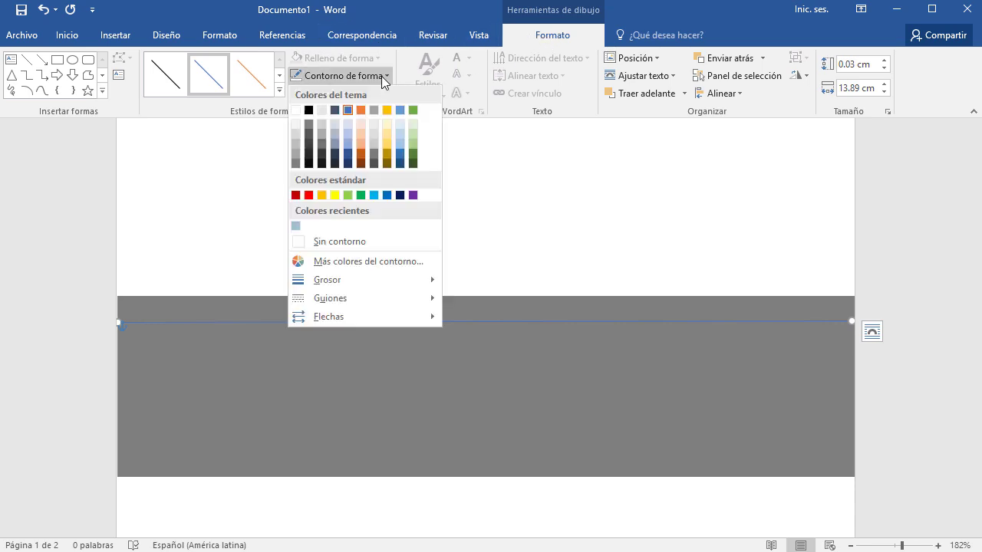
{"action": "left_click", "coordinate": [297, 110]}
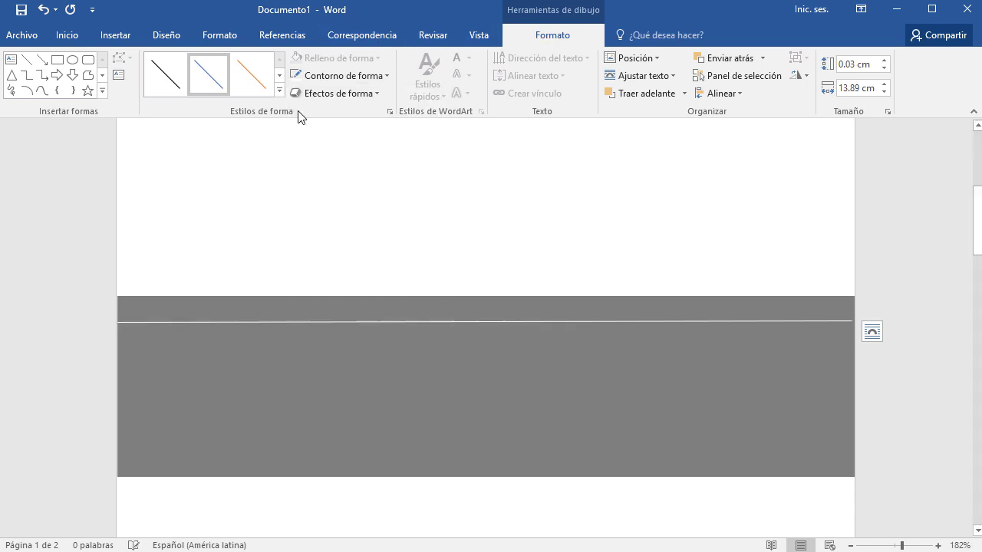
{"action": "left_click", "coordinate": [383, 76]}
{"action": "mouse_move", "coordinate": [331, 298]}
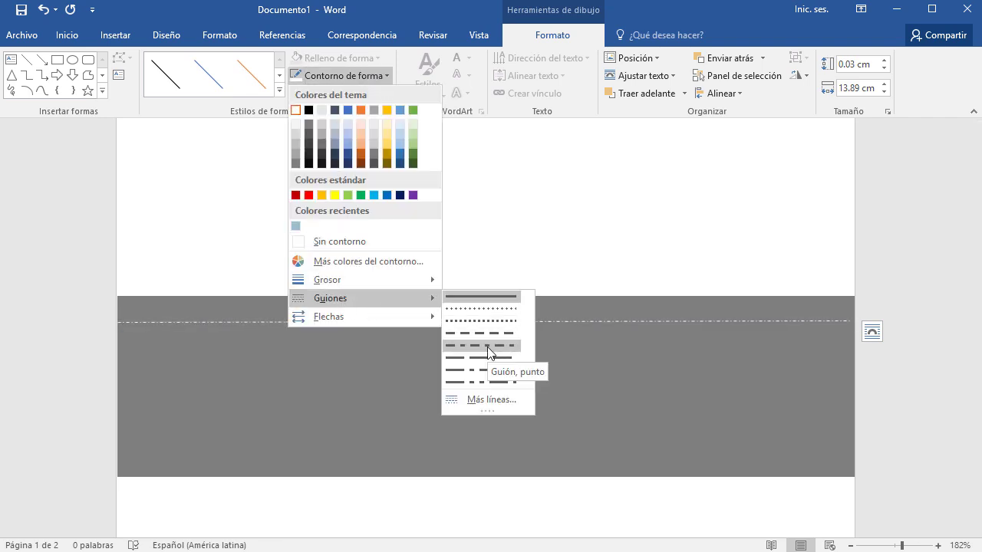
{"action": "left_click", "coordinate": [488, 348]}
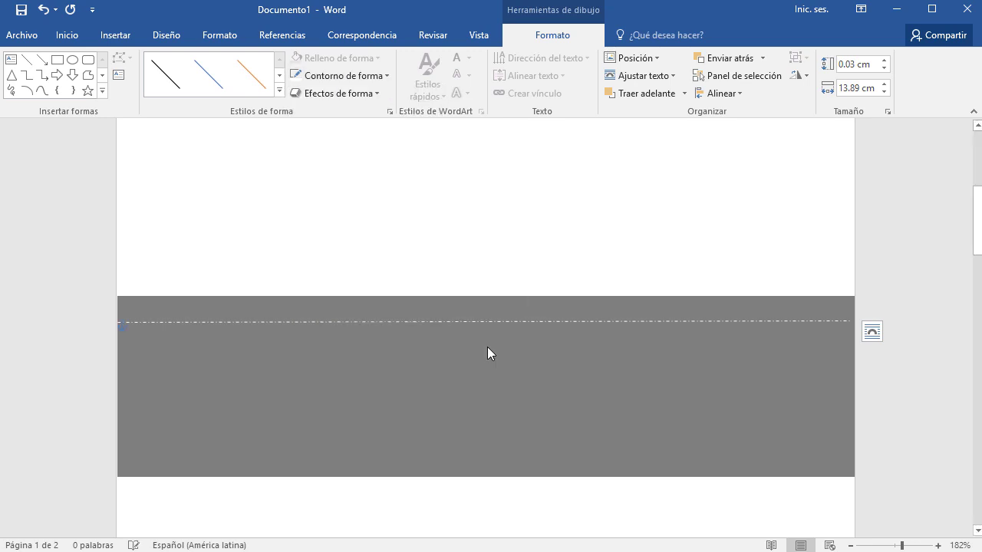
{"action": "left_click", "coordinate": [382, 76]}
{"action": "mouse_move", "coordinate": [361, 280]}
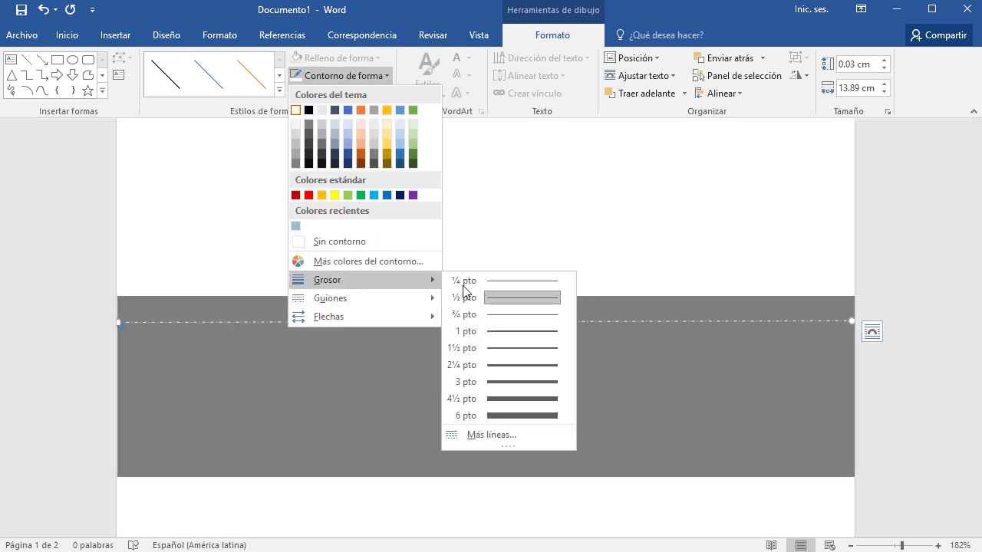
{"action": "left_click", "coordinate": [506, 348]}
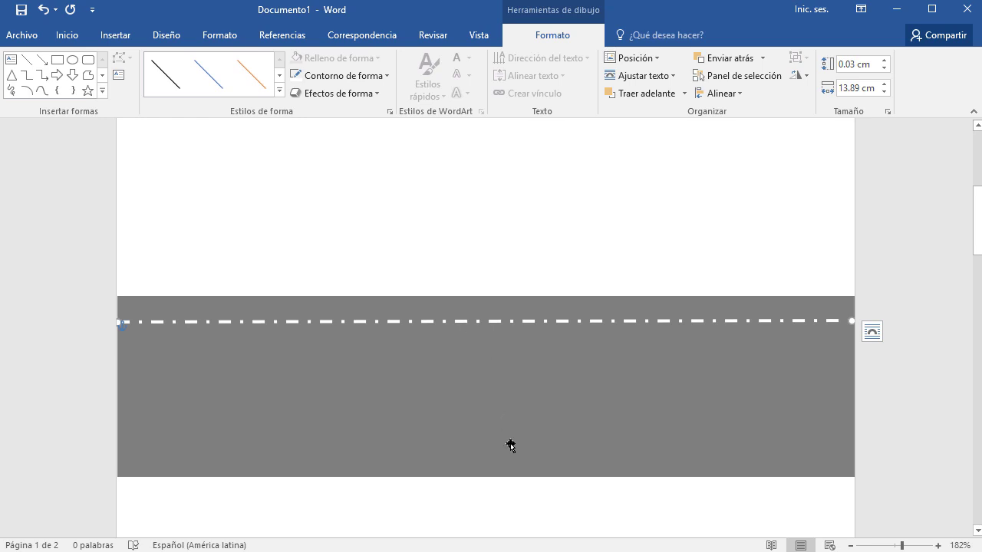
{"action": "left_click", "coordinate": [509, 445]}
- Nudge the dash-dot line down and copy it to the grey band's lower edge
{"action": "left_click", "coordinate": [594, 243]}
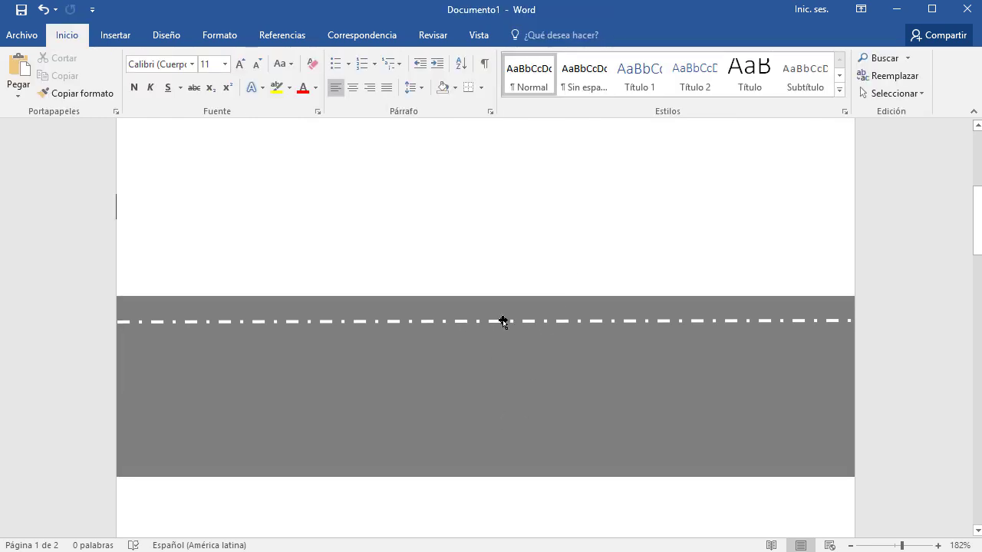
{"action": "left_click", "coordinate": [499, 323]}
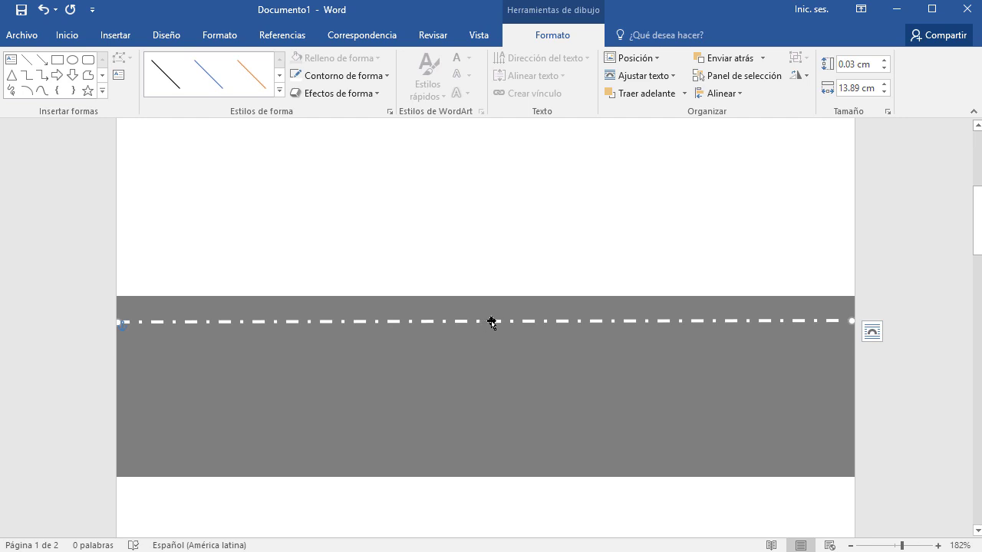
{"action": "left_click", "coordinate": [749, 244]}
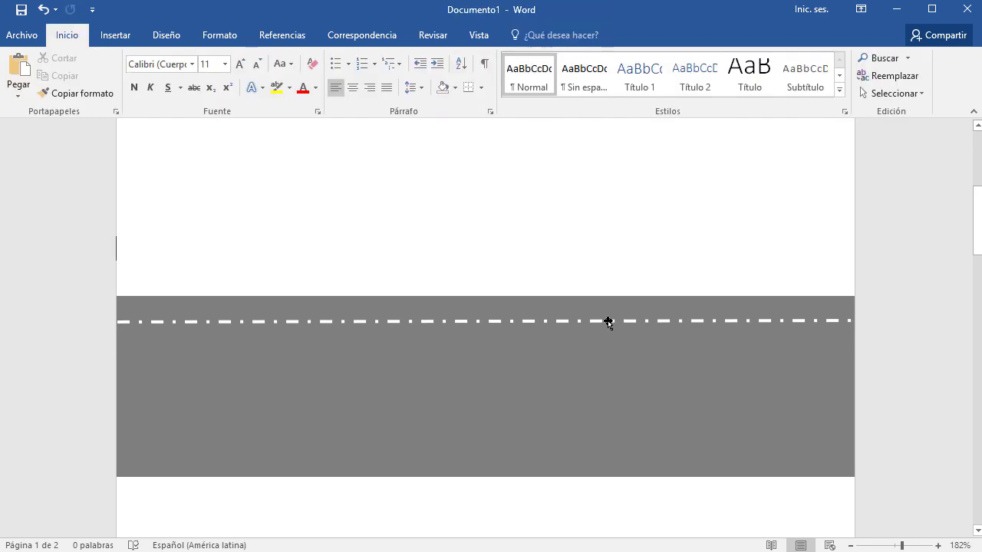
{"action": "left_click", "coordinate": [598, 322]}
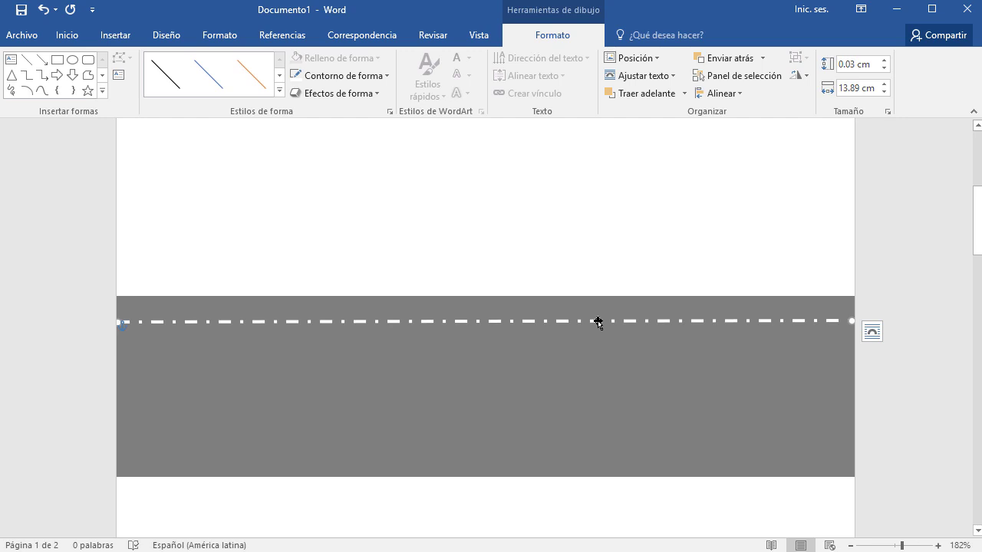
{"action": "left_click_drag", "start_coordinate": [599, 322], "coordinate": [599, 324]}
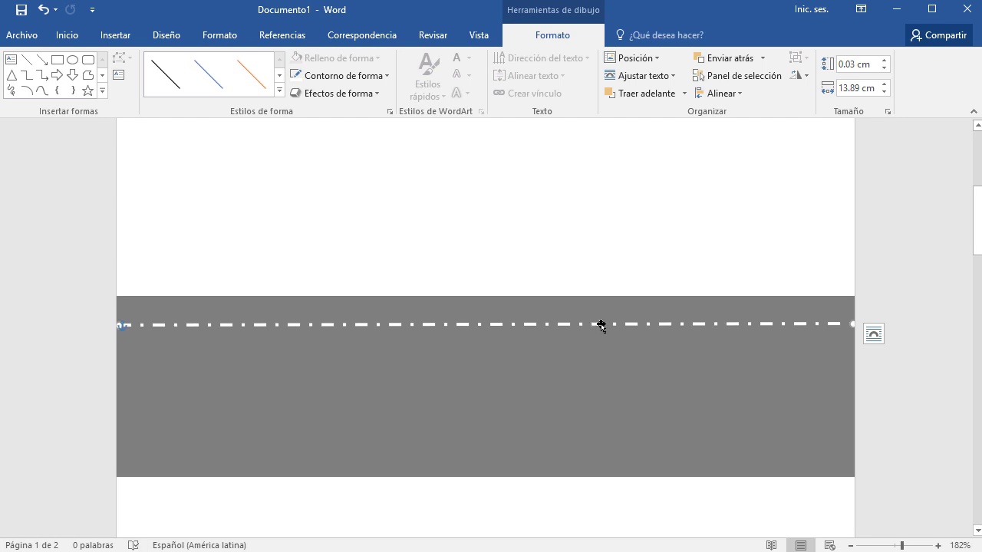
{"action": "left_click_drag", "start_coordinate": [601, 324], "coordinate": [599, 444]}
- Deselect the copied line, return to the top of the page, and show the Insertar ribbon
{"action": "scroll", "coordinate": [888, 419], "scroll_direction": "down", "scroll_amount": 7}
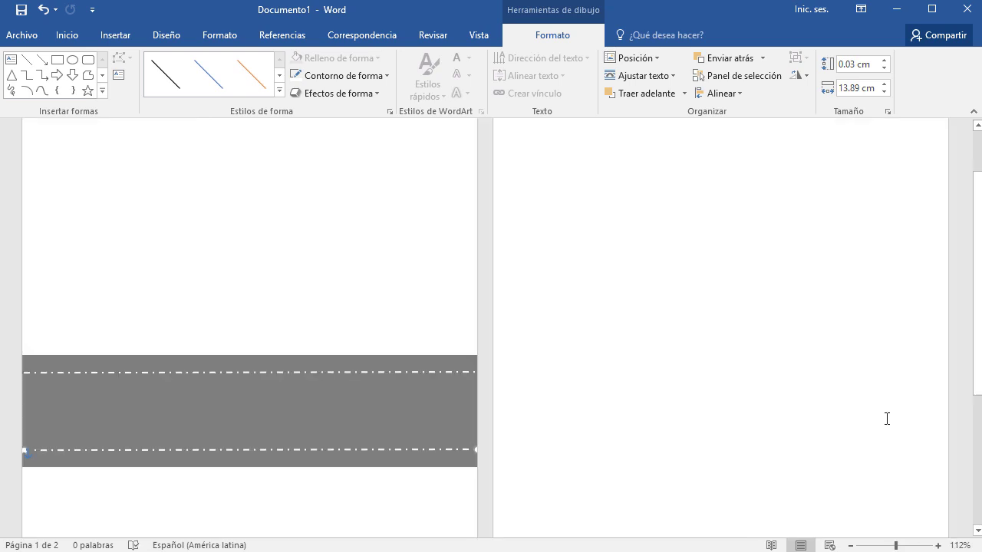
{"action": "left_click", "coordinate": [791, 394]}
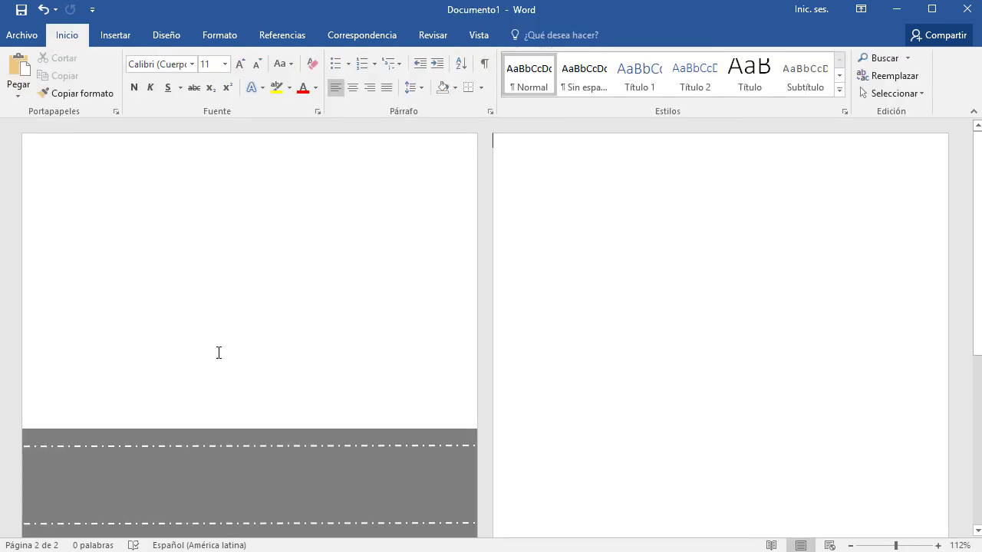
{"action": "scroll", "coordinate": [230, 376], "scroll_direction": "down", "scroll_amount": 1}
{"action": "scroll", "coordinate": [223, 396], "scroll_direction": "down", "scroll_amount": 5}
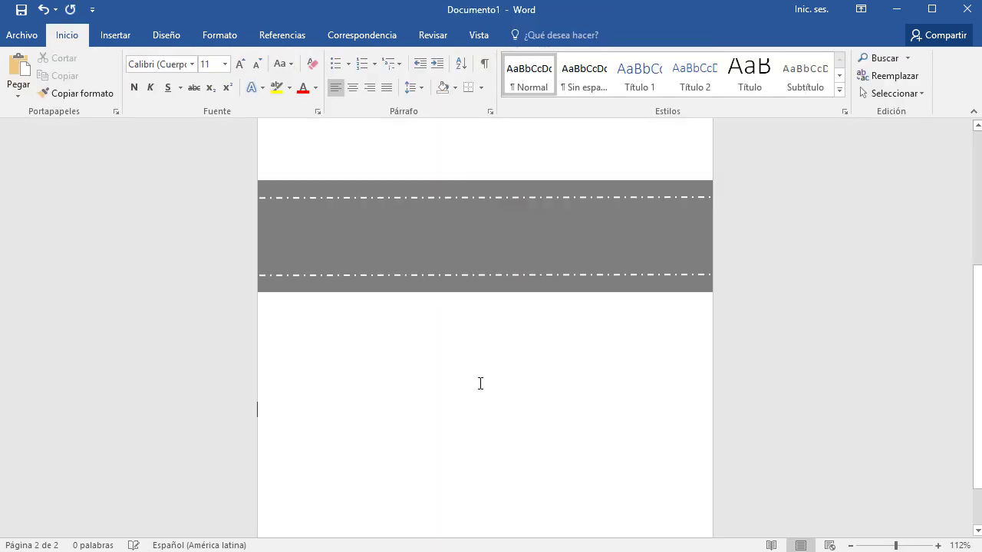
{"action": "scroll", "coordinate": [693, 400], "scroll_direction": "up", "scroll_amount": 6}
{"action": "scroll", "coordinate": [693, 400], "scroll_direction": "down", "scroll_amount": 7}
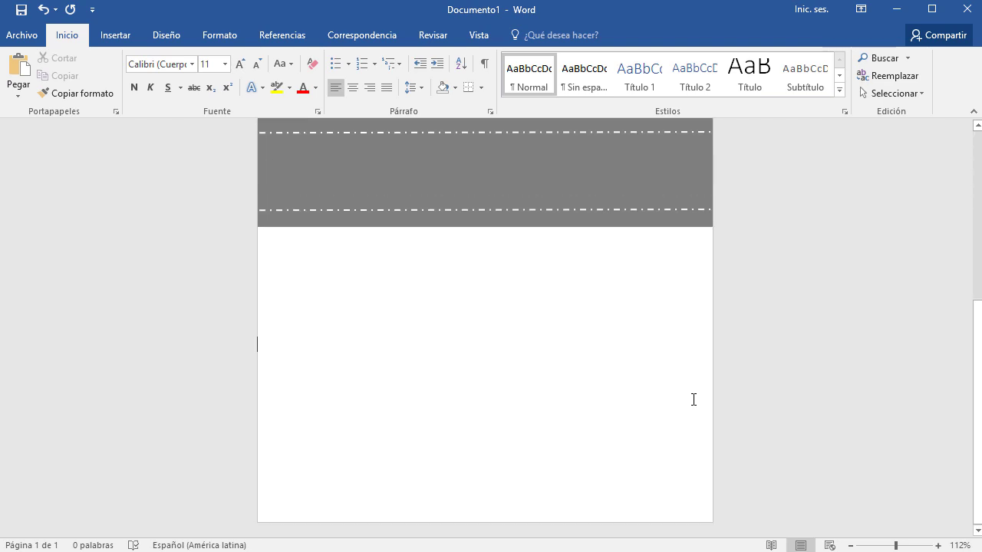
{"action": "scroll", "coordinate": [694, 399], "scroll_direction": "up", "scroll_amount": 1}
{"action": "scroll", "coordinate": [688, 399], "scroll_direction": "up", "scroll_amount": 1}
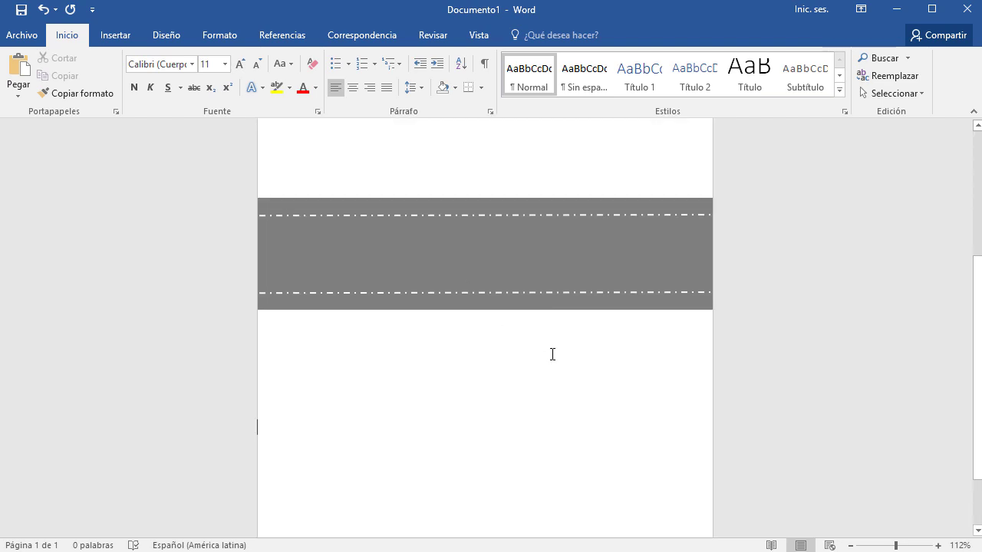
{"action": "scroll", "coordinate": [552, 354], "scroll_direction": "down", "scroll_amount": 1, "text": "ctrl"}
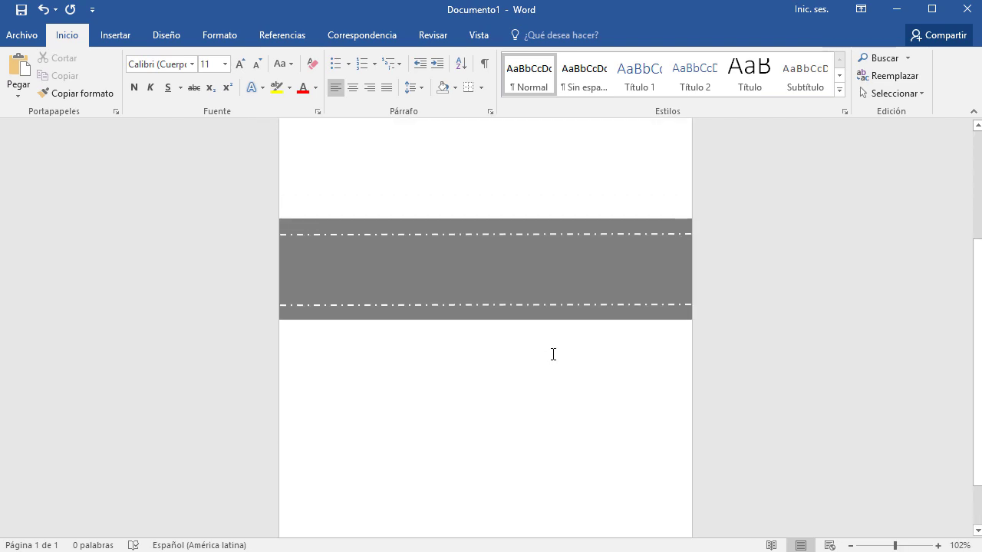
{"action": "scroll", "coordinate": [497, 372], "scroll_direction": "up", "scroll_amount": 5}
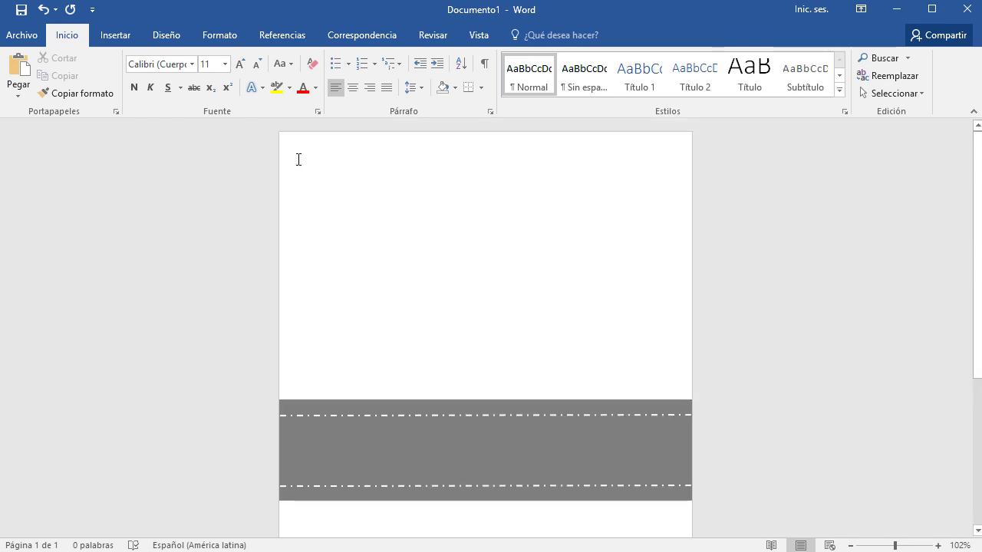
{"action": "left_click", "coordinate": [109, 41]}
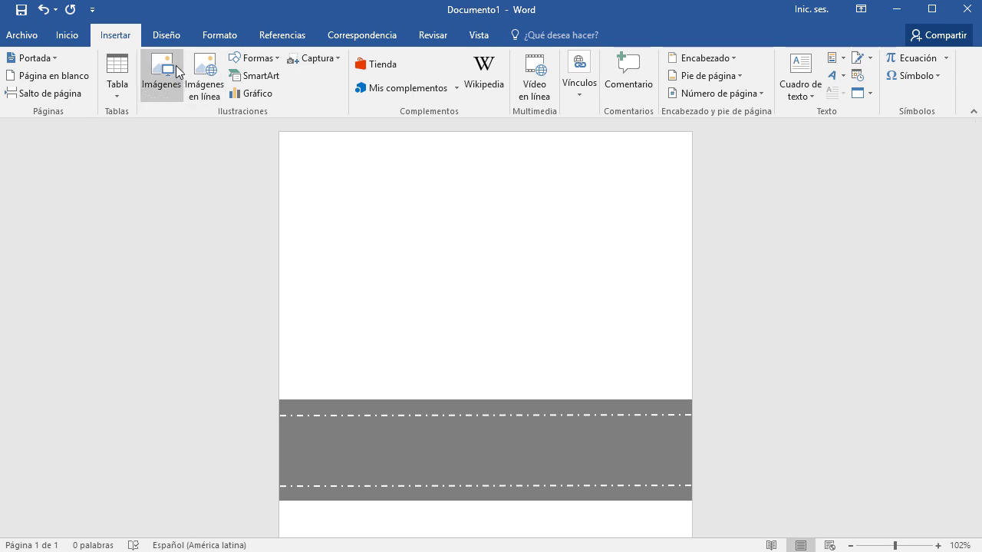
- Draw a thin vertical rectangle, about 8 cm tall, down from the page's top-left corner
{"action": "left_click", "coordinate": [259, 59]}
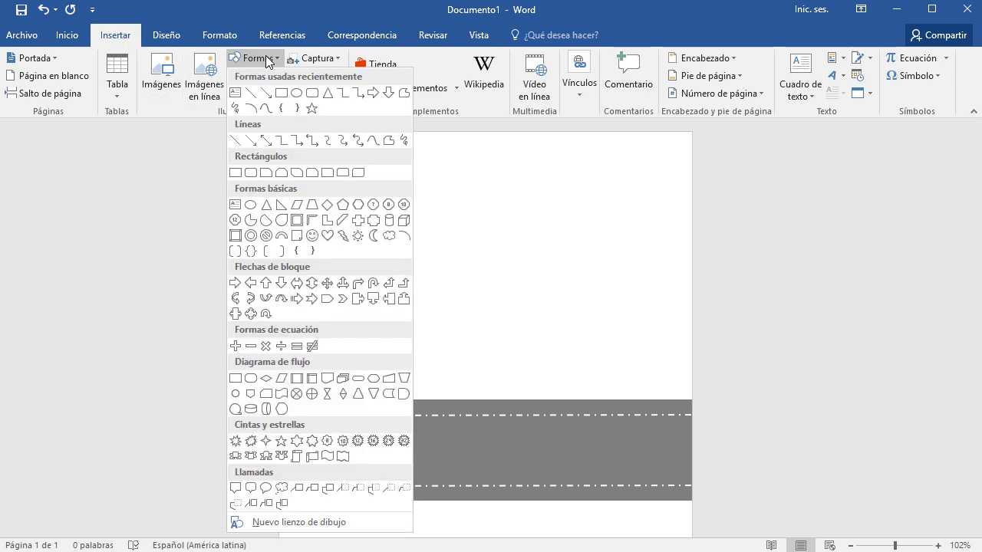
{"action": "left_click", "coordinate": [236, 172]}
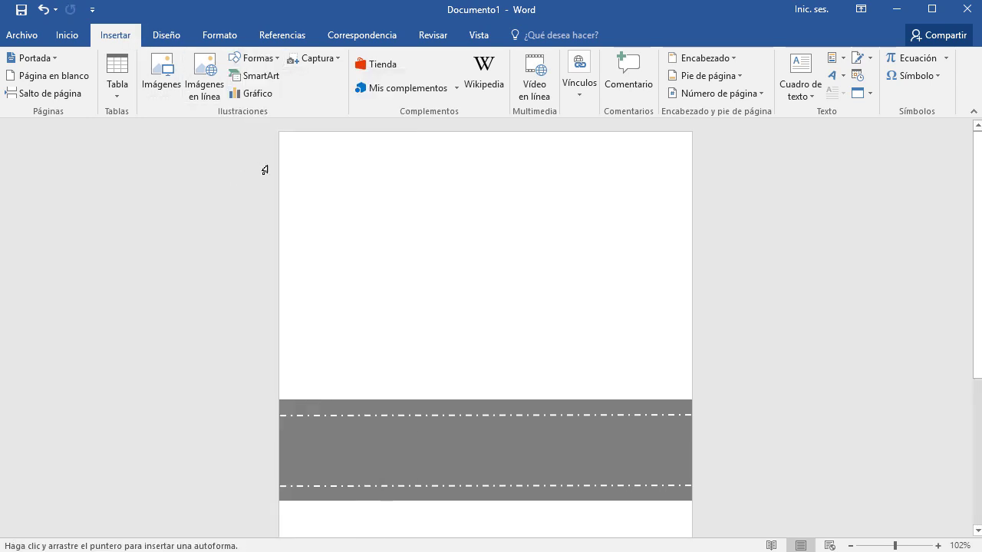
{"action": "mouse_move", "coordinate": [285, 138]}
{"action": "left_mouse_down"}
{"action": "mouse_move", "coordinate": [307, 399]}
{"action": "mouse_move", "coordinate": [288, 345]}
{"action": "left_mouse_up"}
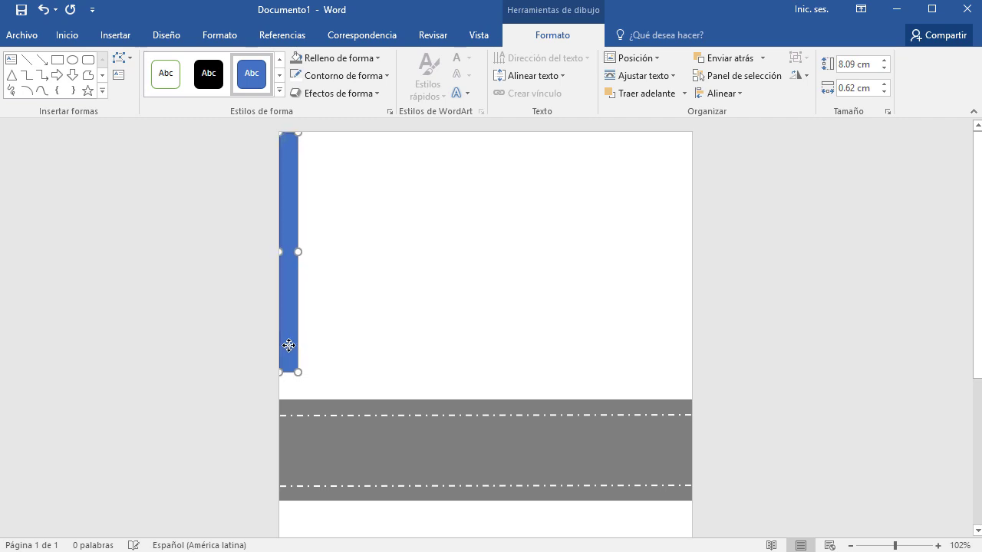
{"action": "left_click_drag", "start_coordinate": [288, 345], "coordinate": [290, 345]}
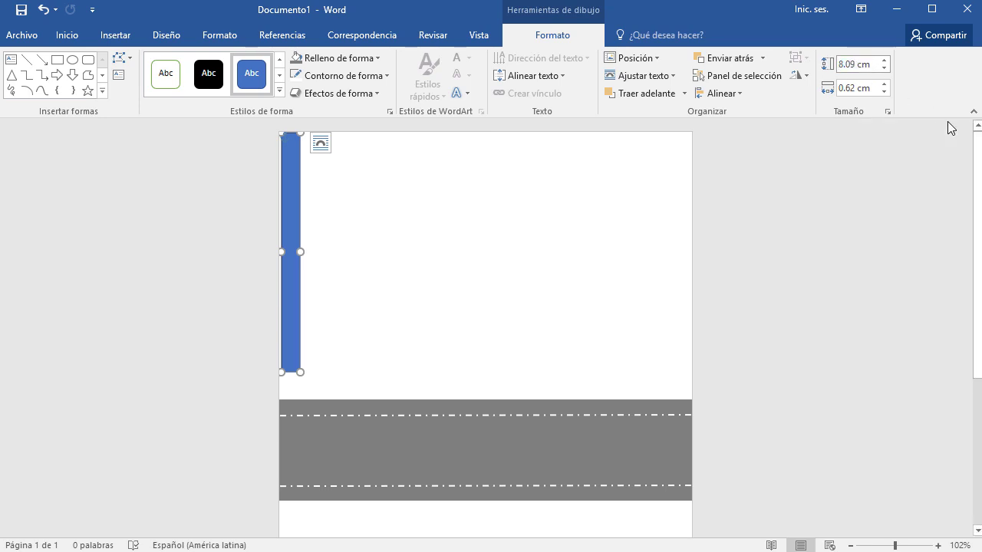
- Resize the blue bar to a height of 8 cm and a width of 0.7 cm
{"action": "key", "text": "ctrl+a"}
{"action": "type", "text": "8"}
{"action": "key", "text": "Tab"}
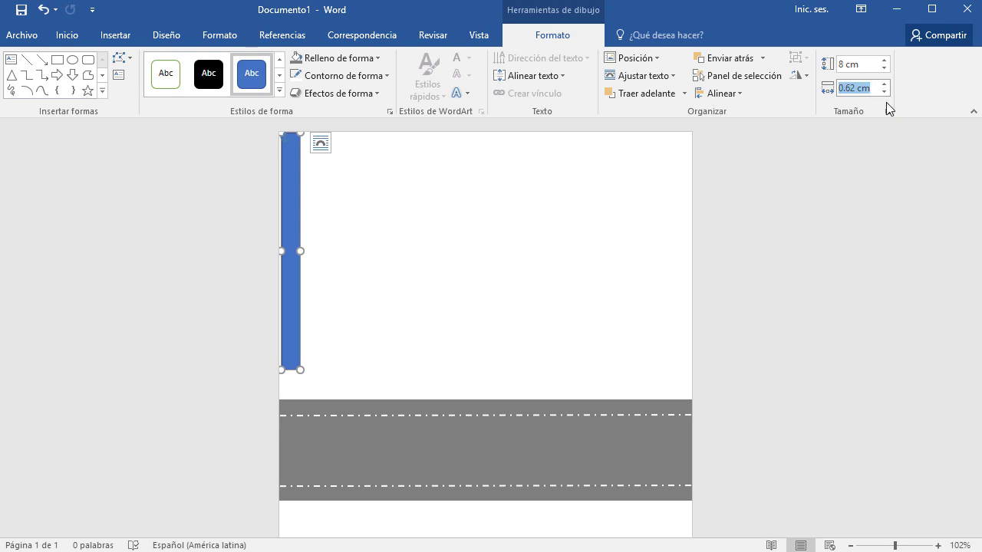
{"action": "key", "text": "End"}
{"action": "key", "text": "BackSpace"}
{"action": "key", "text": "Return"}
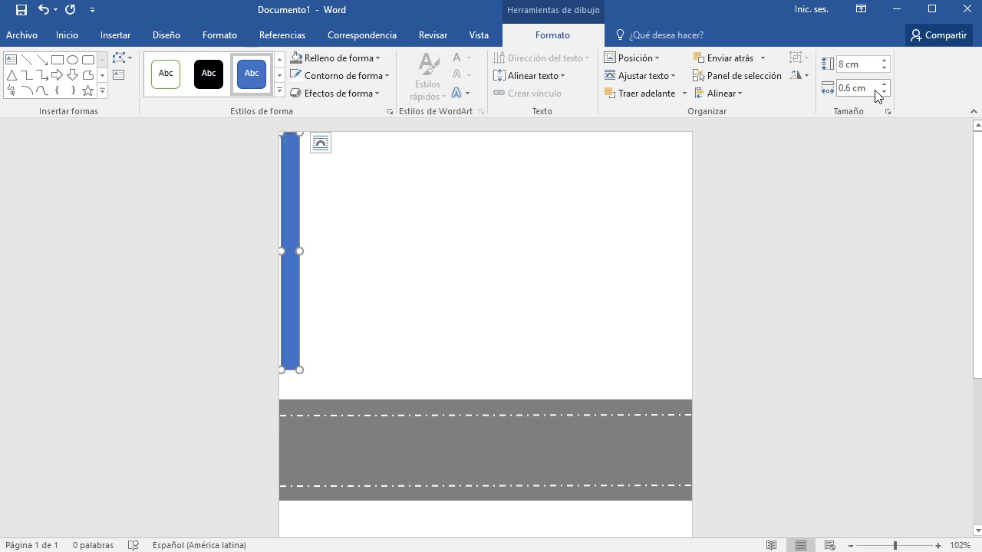
{"action": "left_click", "coordinate": [875, 89]}
{"action": "double_click", "coordinate": [857, 89]}
{"action": "left_click_drag", "start_coordinate": [856, 92], "coordinate": [870, 93]}
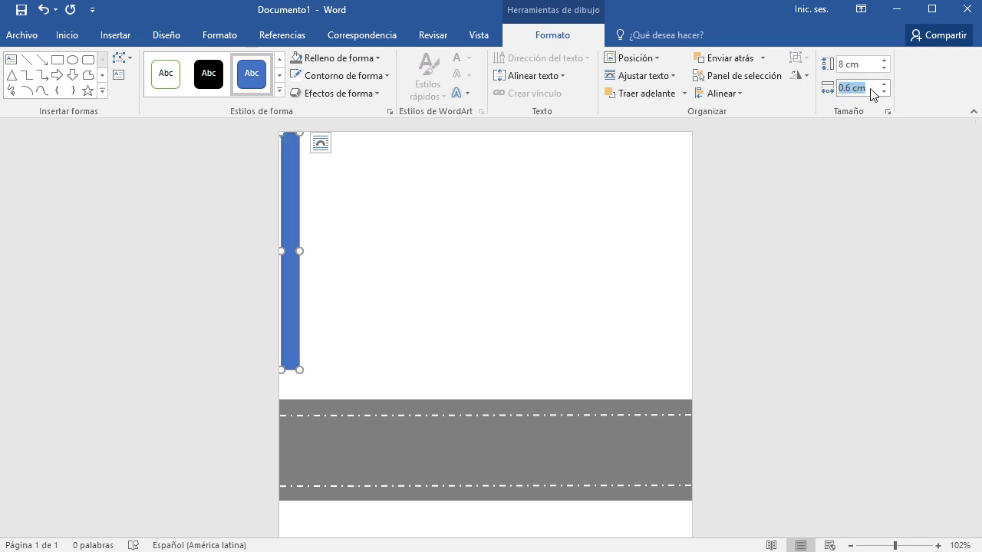
{"action": "type", "text": "0.7"}
{"action": "key", "text": "Return"}
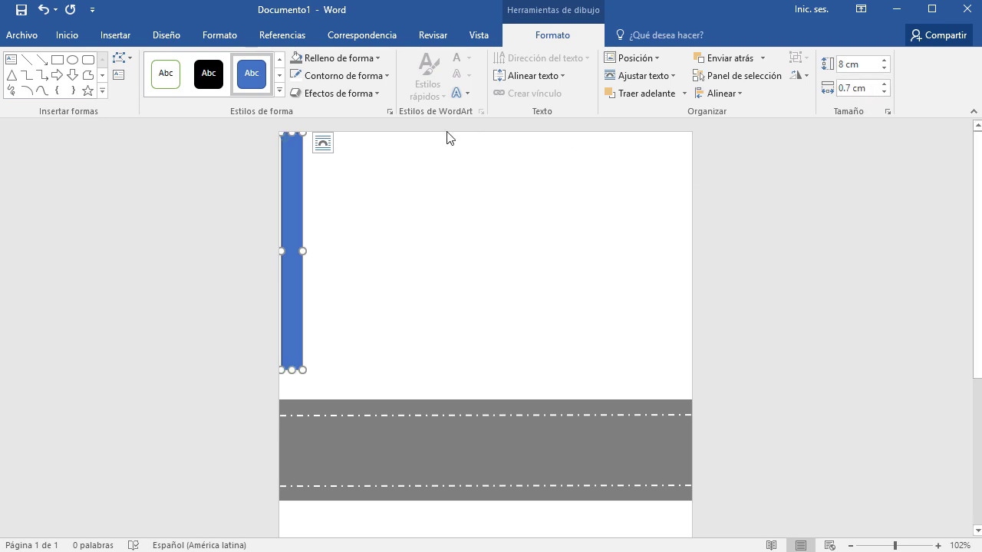
- Remove the bar's outline and fill it with the recent light blue colour
{"action": "left_click", "coordinate": [386, 79]}
{"action": "left_click", "coordinate": [343, 238]}
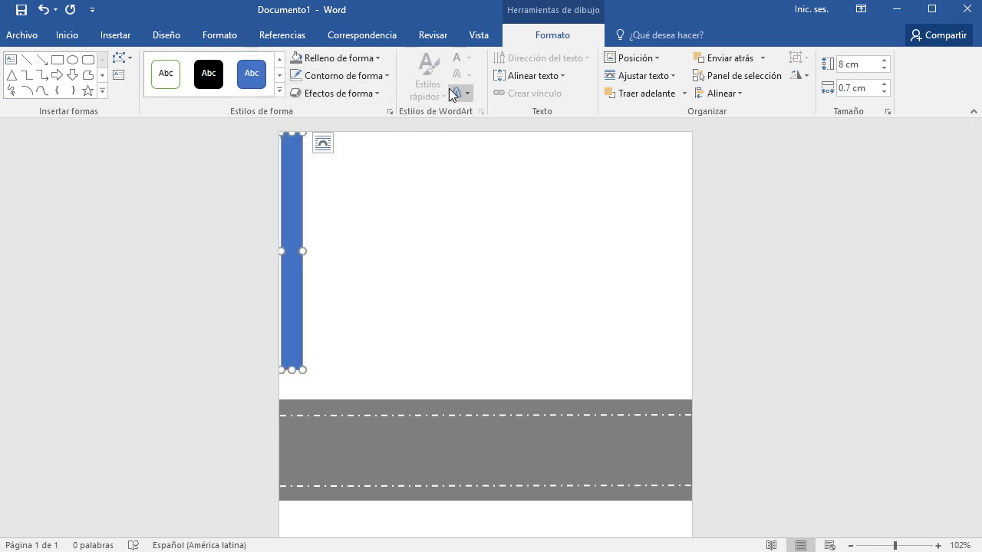
{"action": "left_click", "coordinate": [373, 59]}
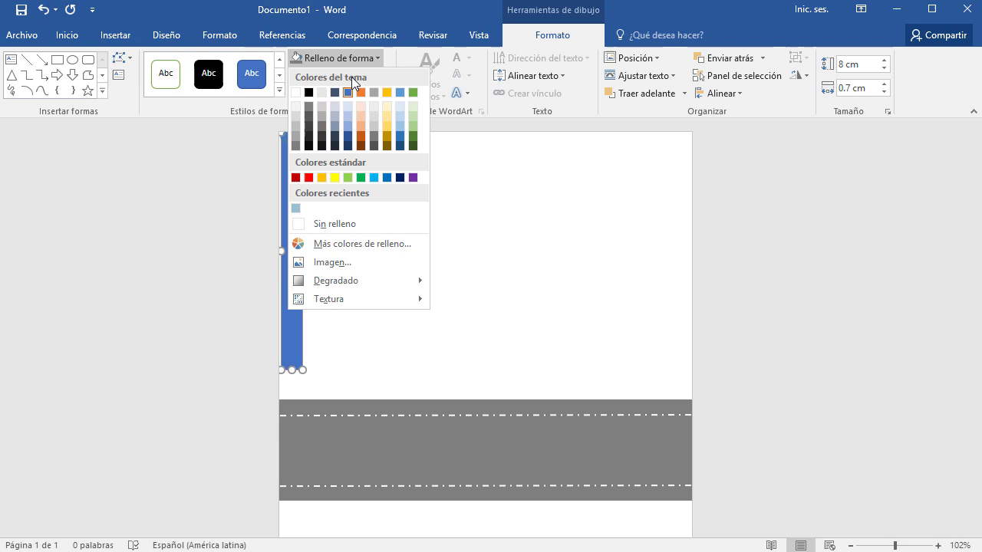
{"action": "left_click", "coordinate": [295, 208]}
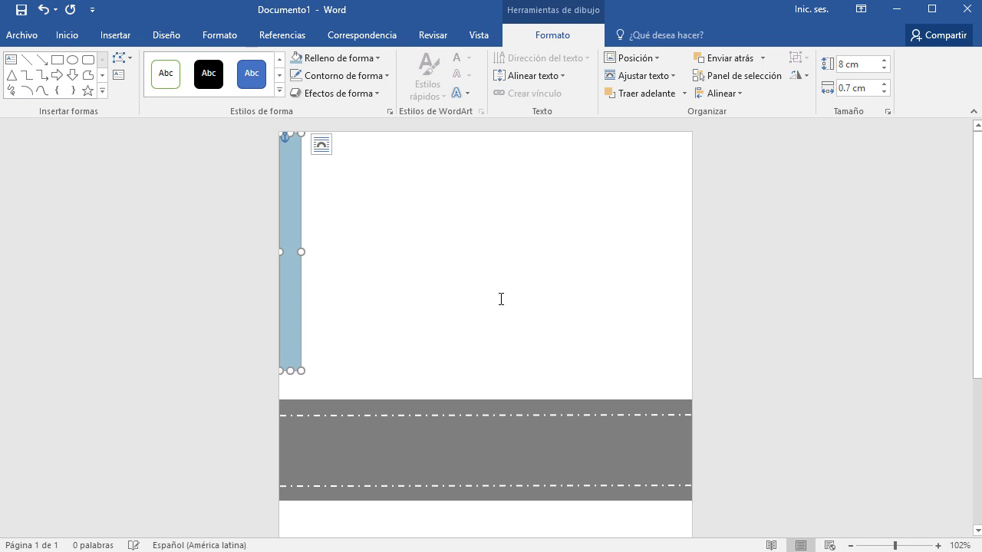
{"action": "left_click", "coordinate": [399, 287]}
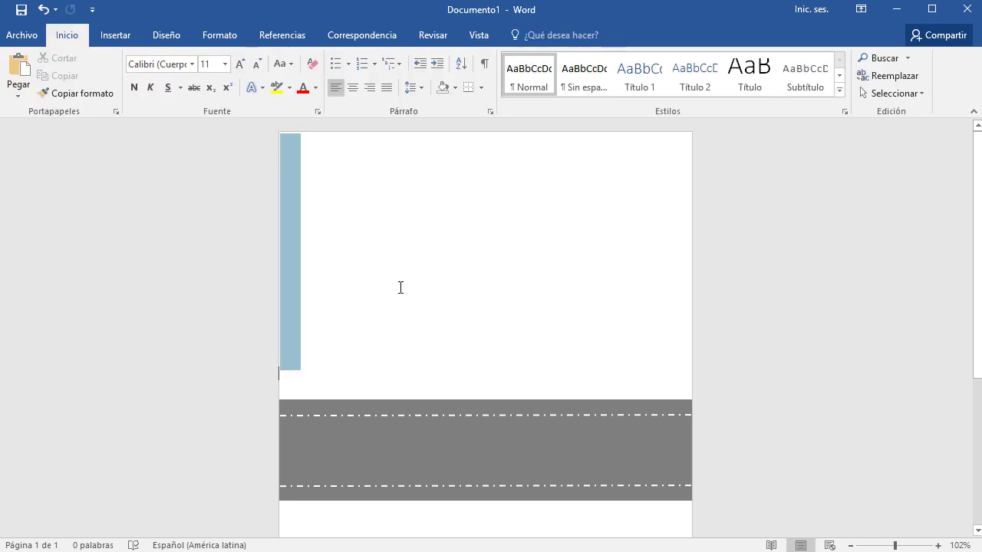
{"action": "left_click", "coordinate": [287, 219]}
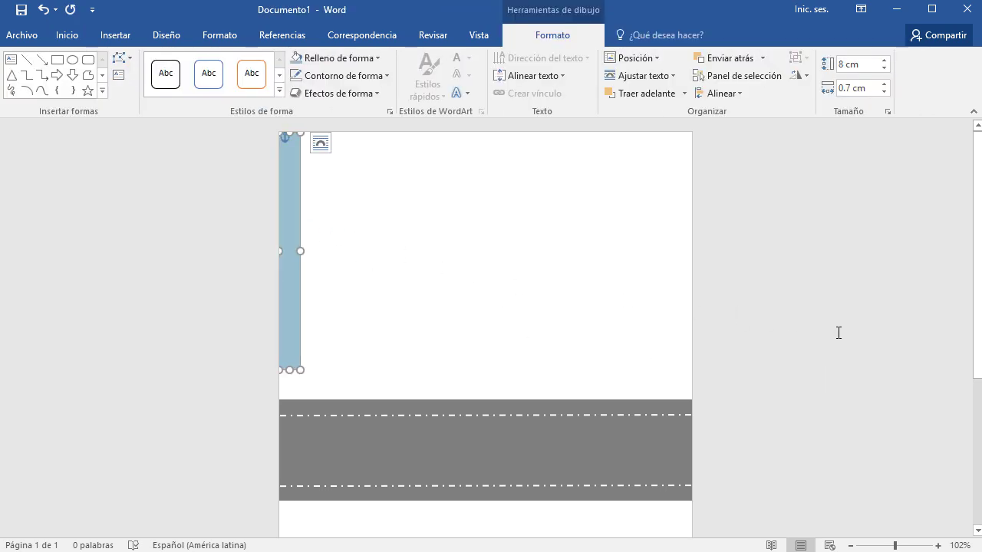
{"action": "left_click", "coordinate": [462, 276]}
{"action": "left_click", "coordinate": [291, 231]}
- Change the bar's height to 8.5 cm, then settle on 8.3 cm and deselect it
{"action": "left_click", "coordinate": [871, 66]}
{"action": "left_click", "coordinate": [869, 63]}
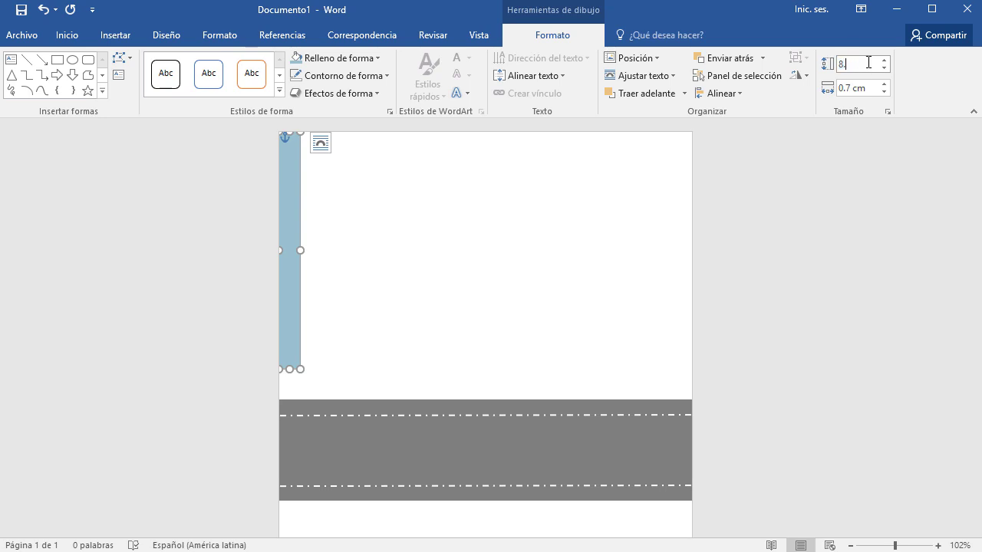
{"action": "type", "text": "5"}
{"action": "key", "text": "Return"}
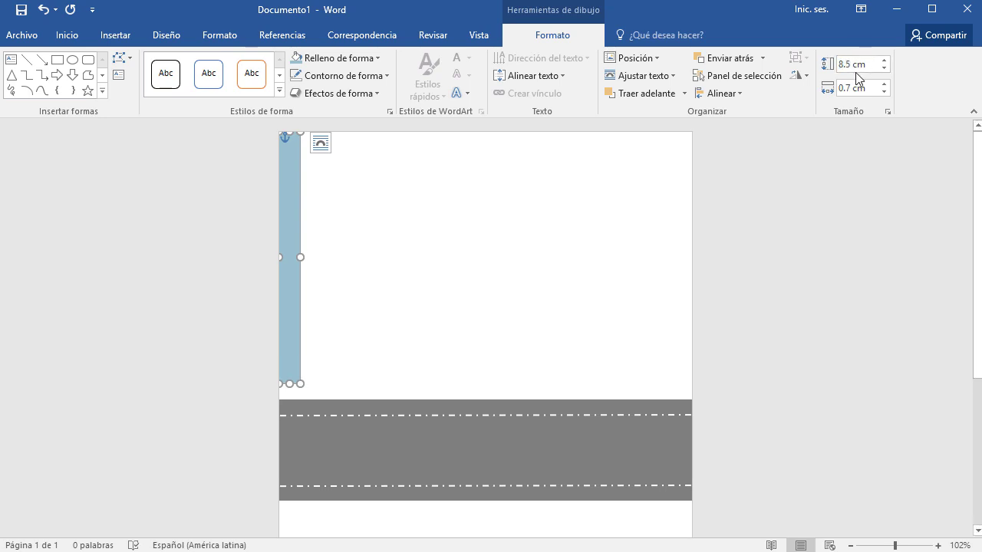
{"action": "double_click", "coordinate": [850, 66]}
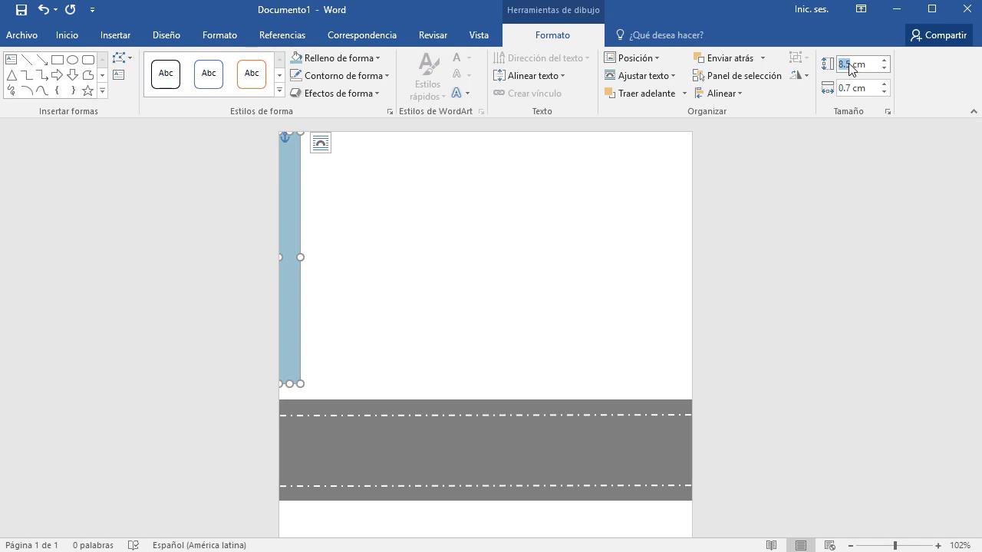
{"action": "key", "text": "End"}
{"action": "key", "text": "BackSpace"}
{"action": "key", "text": "Return"}
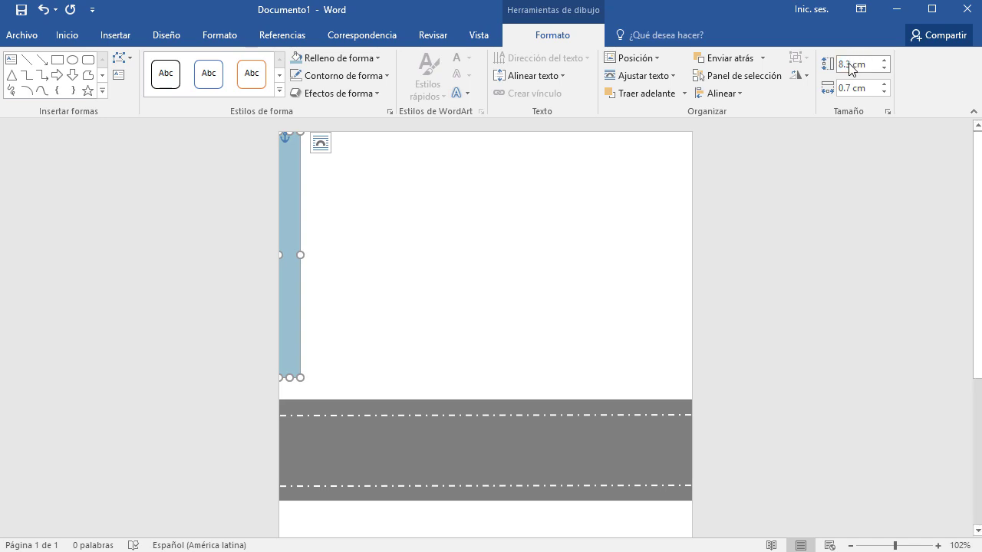
{"action": "left_click", "coordinate": [859, 66]}
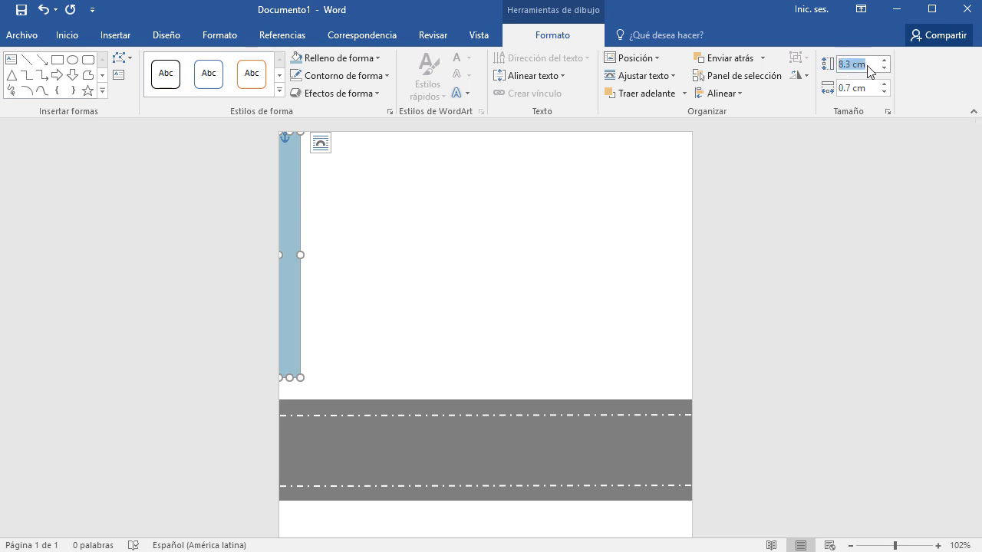
{"action": "left_click", "coordinate": [500, 347]}
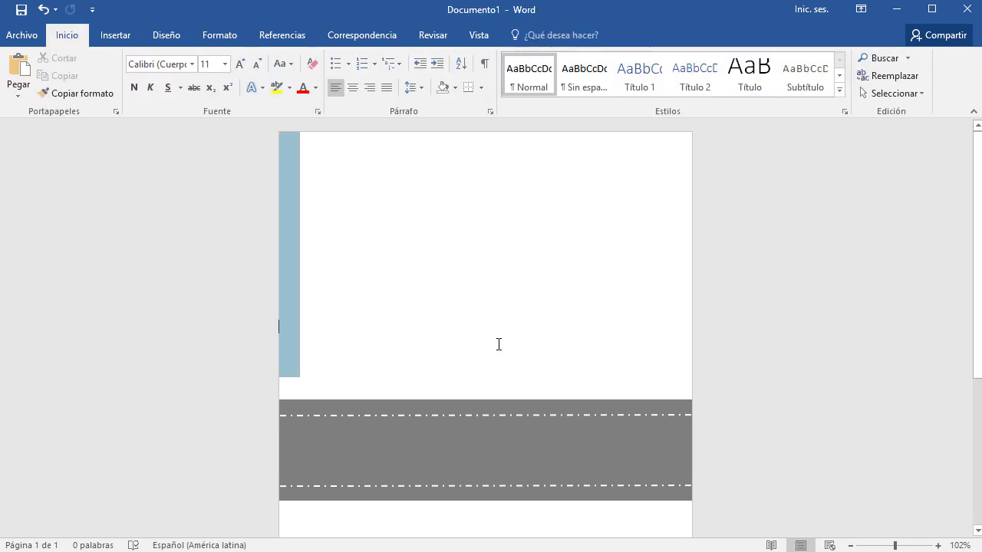
- Ctrl-drag copies of the blue bar rightward to make four evenly spaced bars
{"action": "left_click", "coordinate": [283, 235]}
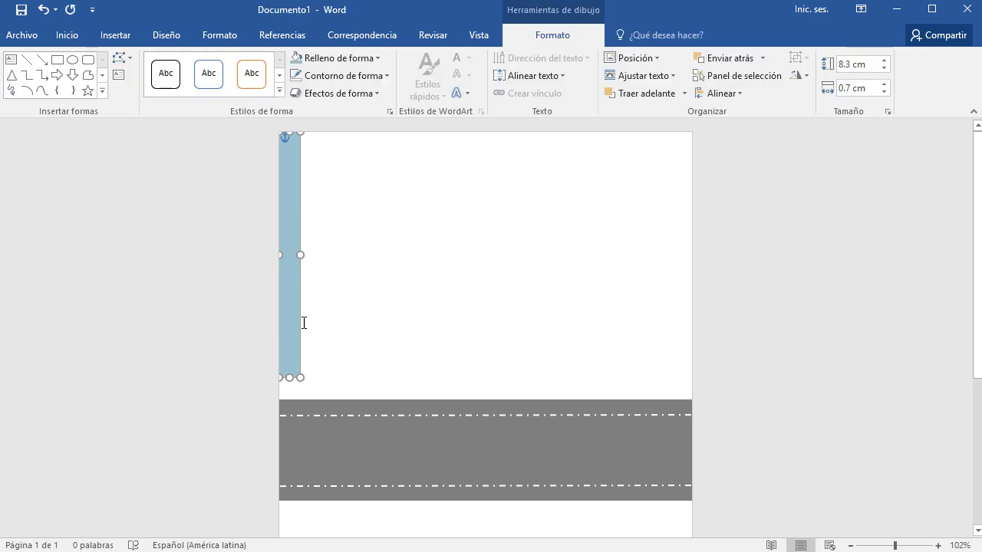
{"action": "scroll", "coordinate": [304, 323], "scroll_direction": "up", "scroll_amount": 3, "text": "ctrl"}
{"action": "scroll", "coordinate": [304, 323], "scroll_direction": "up", "scroll_amount": 2, "text": "ctrl"}
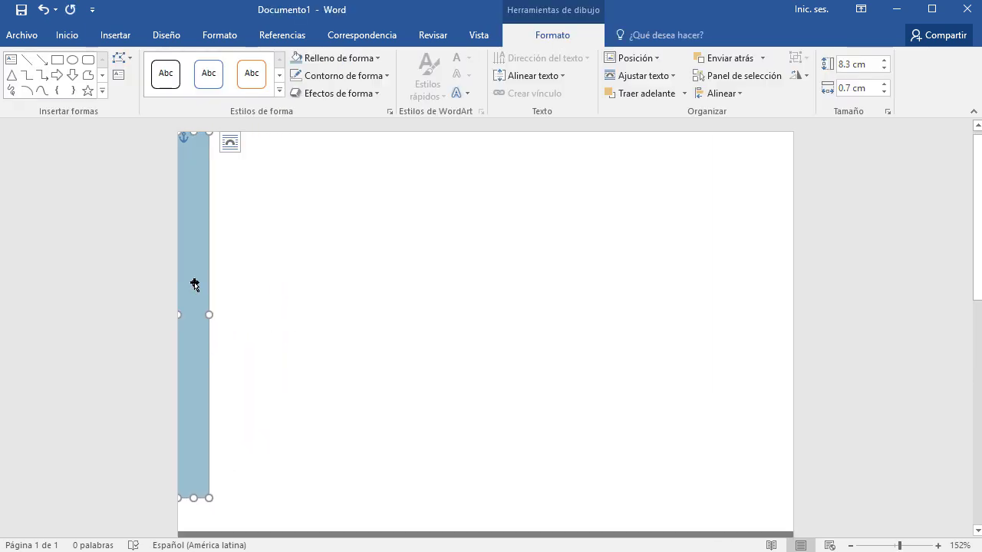
{"action": "left_click_drag", "start_coordinate": [195, 285], "coordinate": [250, 285]}
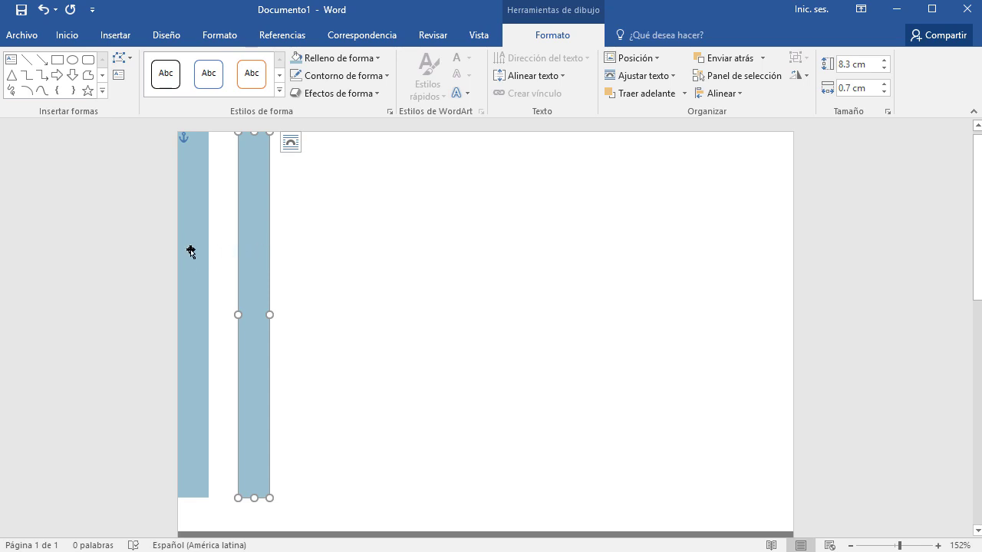
{"action": "left_click", "coordinate": [193, 254], "text": "shift"}
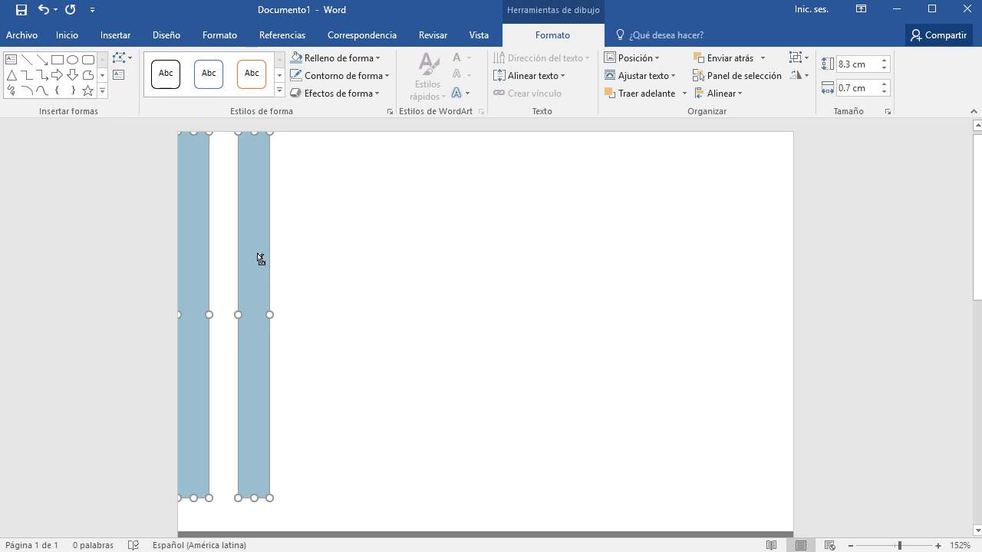
{"action": "left_click_drag", "start_coordinate": [257, 259], "coordinate": [374, 253]}
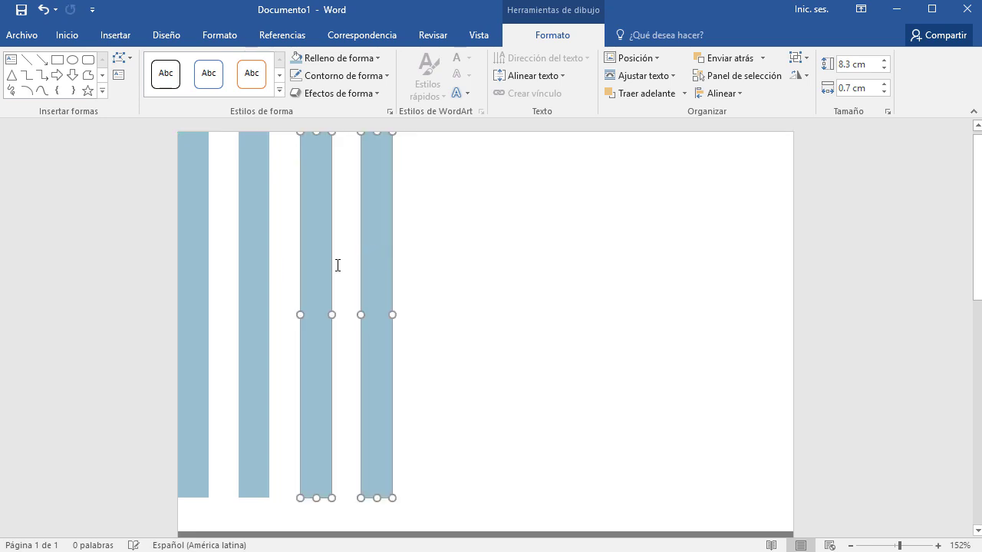
- Select the four bars and copy them twice more toward the right page edge
{"action": "left_click", "coordinate": [190, 256]}
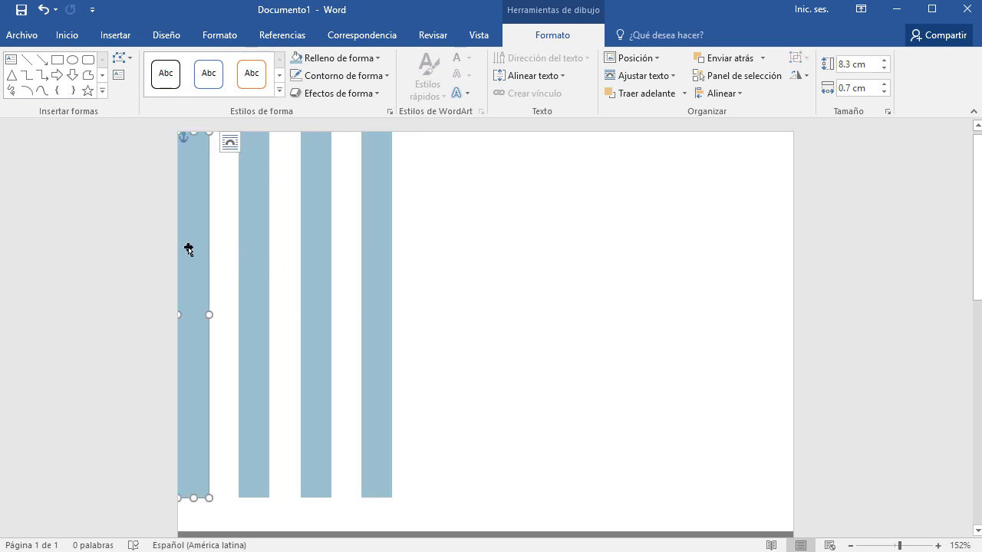
{"action": "left_click", "coordinate": [257, 239], "text": "shift"}
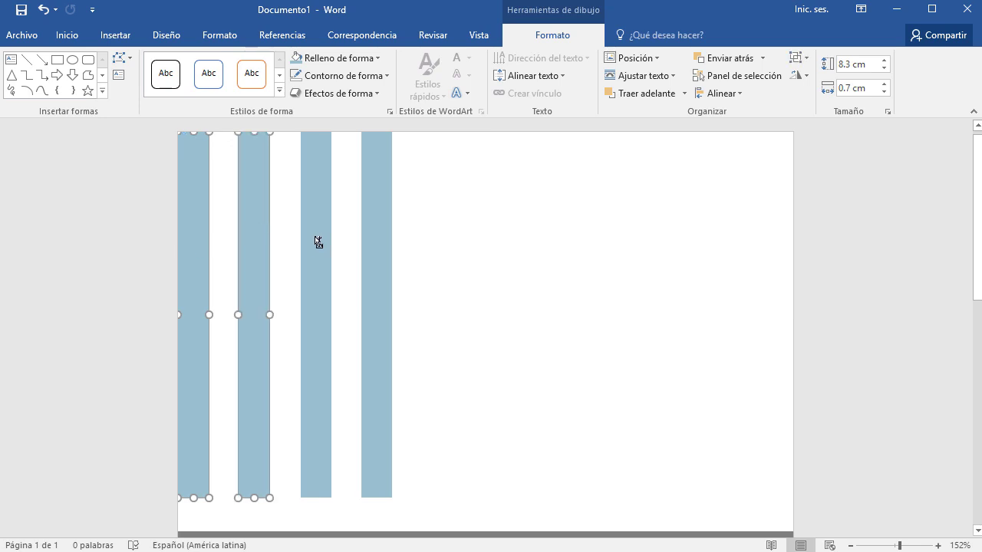
{"action": "left_click", "coordinate": [319, 243], "text": "shift"}
{"action": "left_click", "coordinate": [373, 251], "text": "shift"}
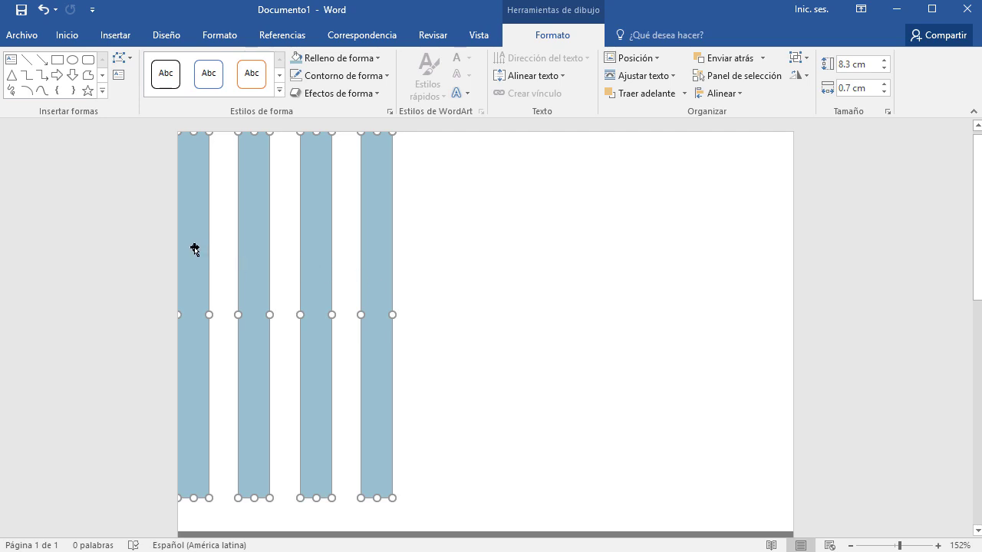
{"action": "left_click_drag", "start_coordinate": [195, 249], "coordinate": [438, 246]}
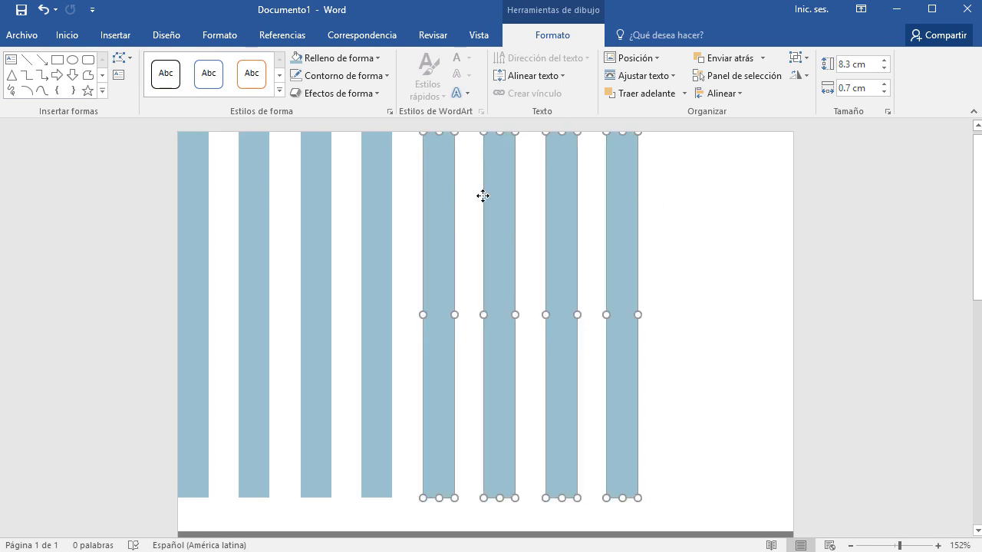
{"action": "left_click_drag", "start_coordinate": [482, 194], "coordinate": [682, 204]}
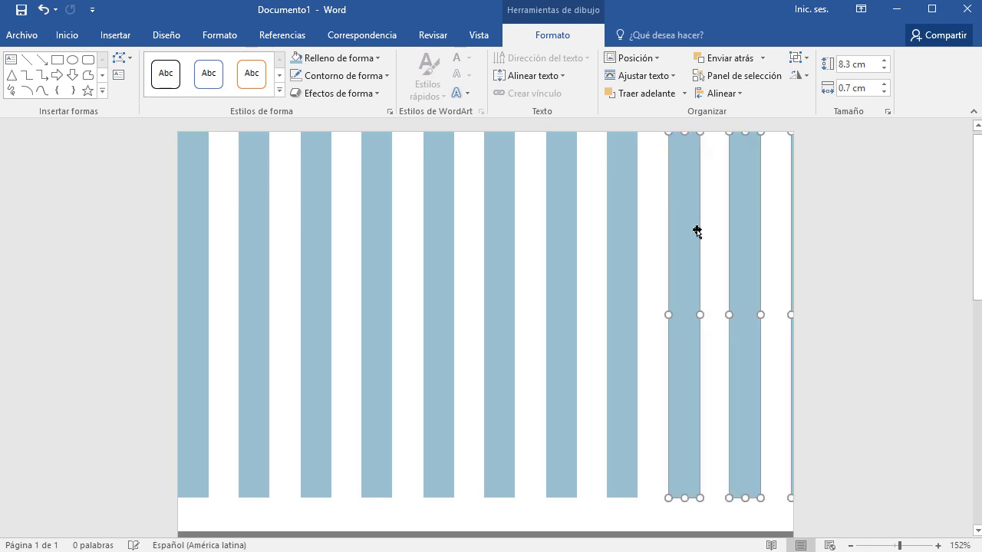
- Nudge the right-edge stripe slightly left with the arrow keys
{"action": "left_click", "coordinate": [774, 249]}
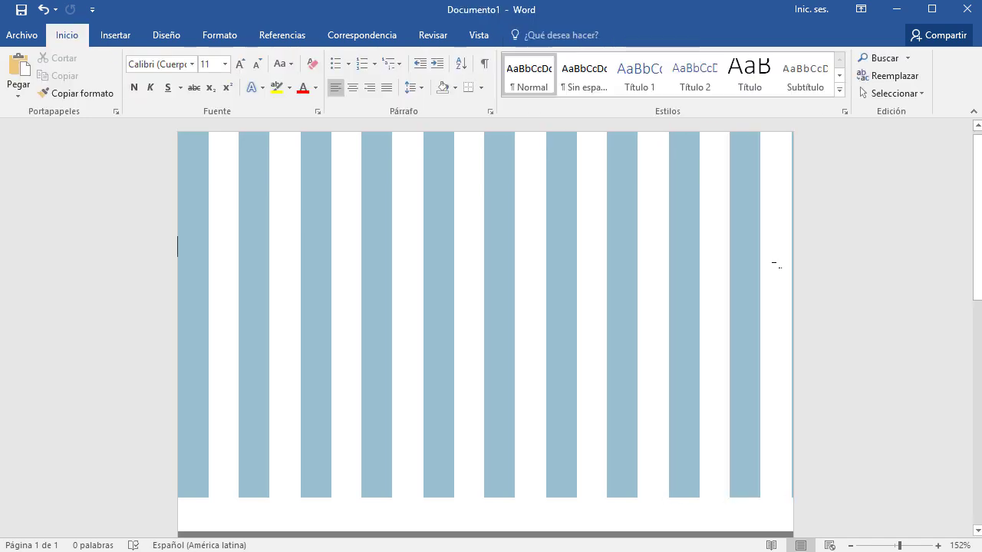
{"action": "left_click", "coordinate": [796, 270]}
{"action": "key", "text": "Escape"}
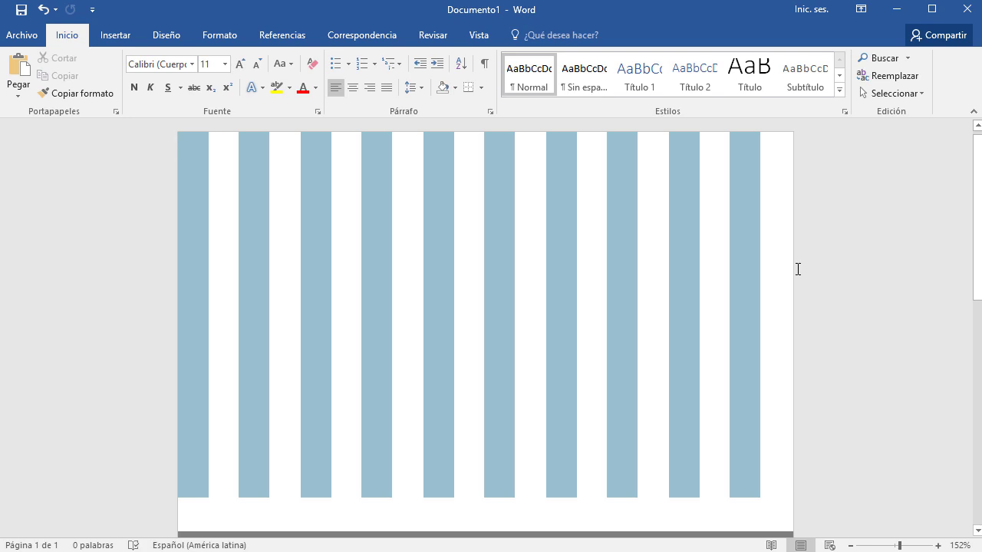
{"action": "left_click", "coordinate": [798, 269]}
{"action": "key", "text": "ctrl+Left"}
{"action": "key", "text": "ctrl+Left"}
{"action": "key", "text": "ctrl+Left"}
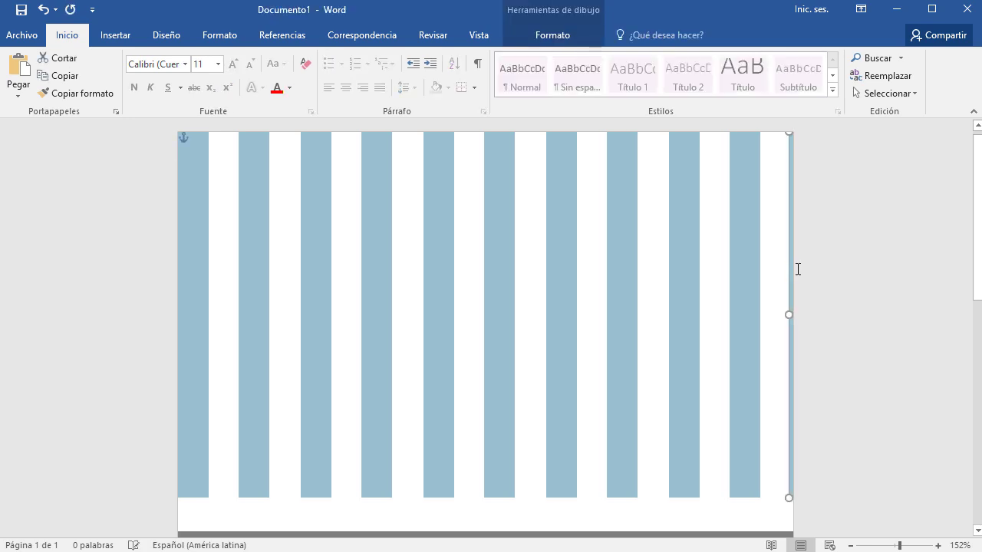
{"action": "key", "text": "ctrl+Left"}
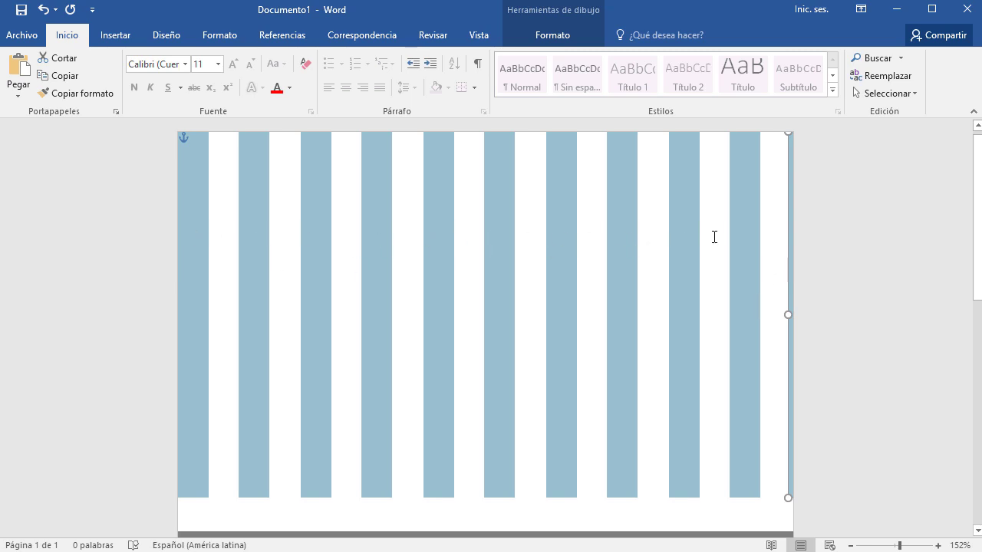
{"action": "key", "text": "Left"}
{"action": "key", "text": "Left"}
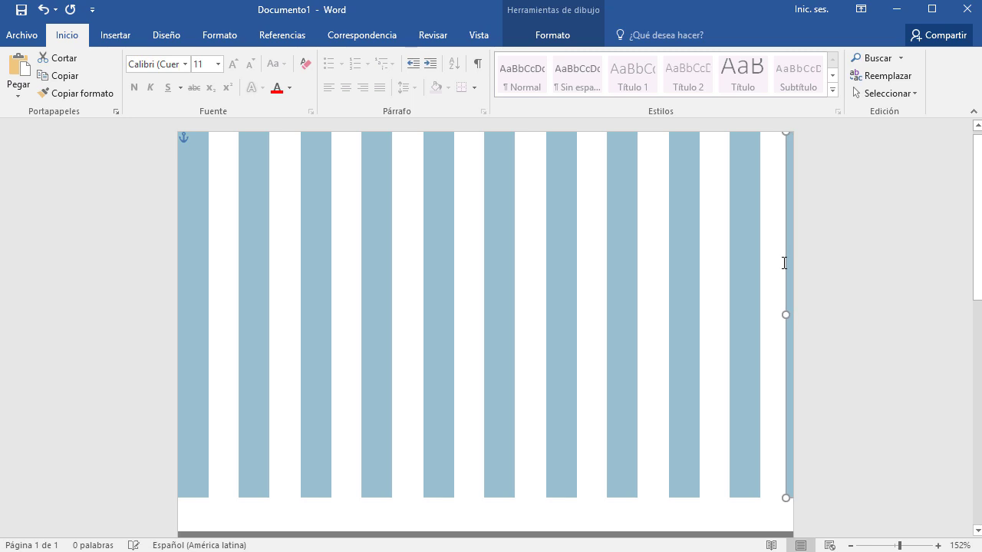
{"action": "key", "text": "Left"}
{"action": "key", "text": "Left"}
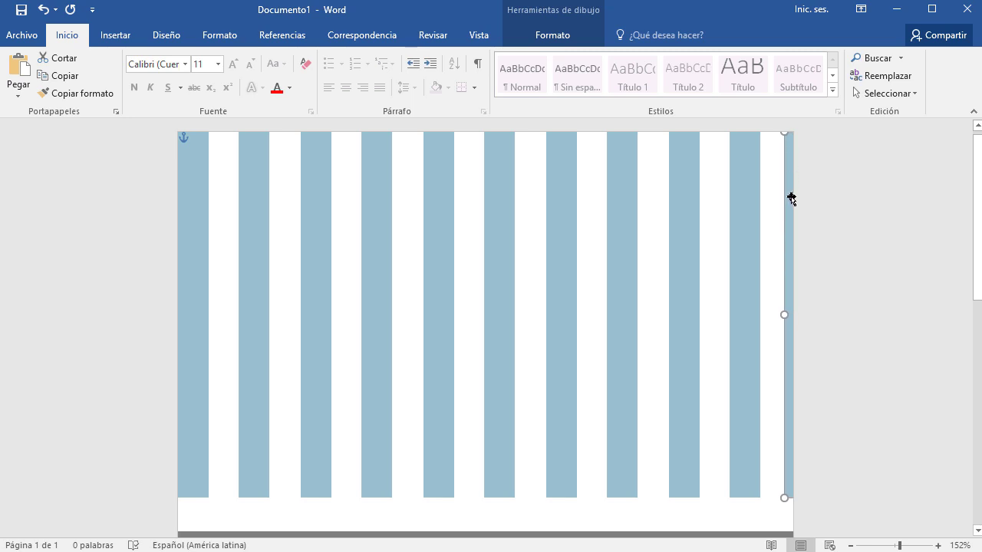
- Shift-select all the remaining stripes so the whole row is selected
{"action": "left_click", "coordinate": [746, 204], "text": "shift"}
{"action": "left_click", "coordinate": [690, 208], "text": "shift"}
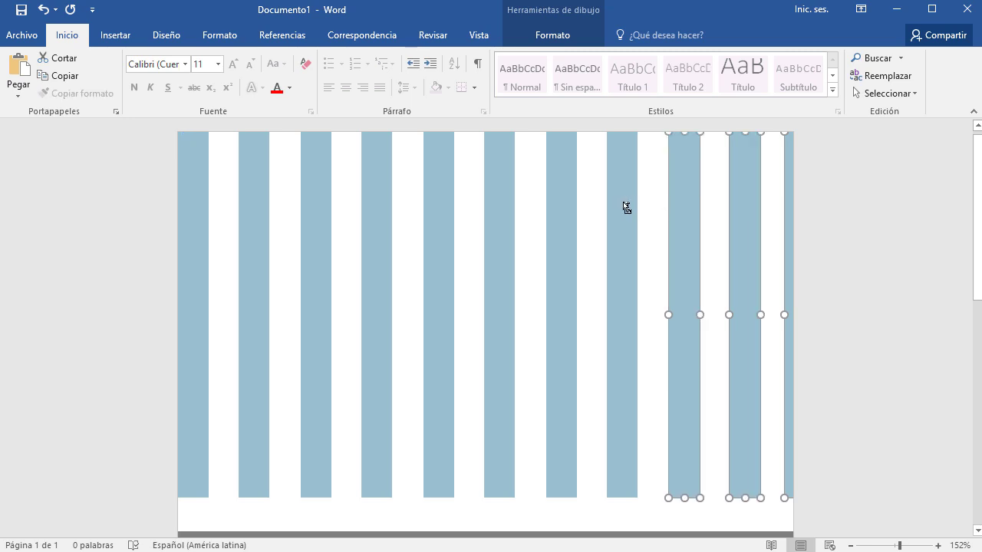
{"action": "left_click", "coordinate": [626, 208], "text": "shift"}
{"action": "left_click", "coordinate": [553, 209], "text": "shift"}
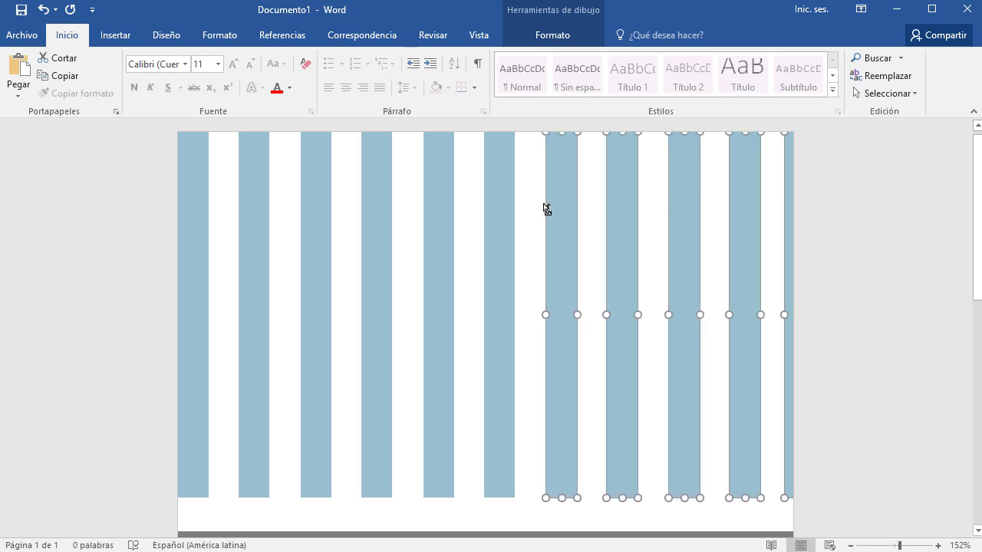
{"action": "left_click", "coordinate": [499, 208], "text": "shift"}
{"action": "left_click", "coordinate": [434, 198], "text": "shift"}
{"action": "left_click", "coordinate": [380, 197], "text": "shift"}
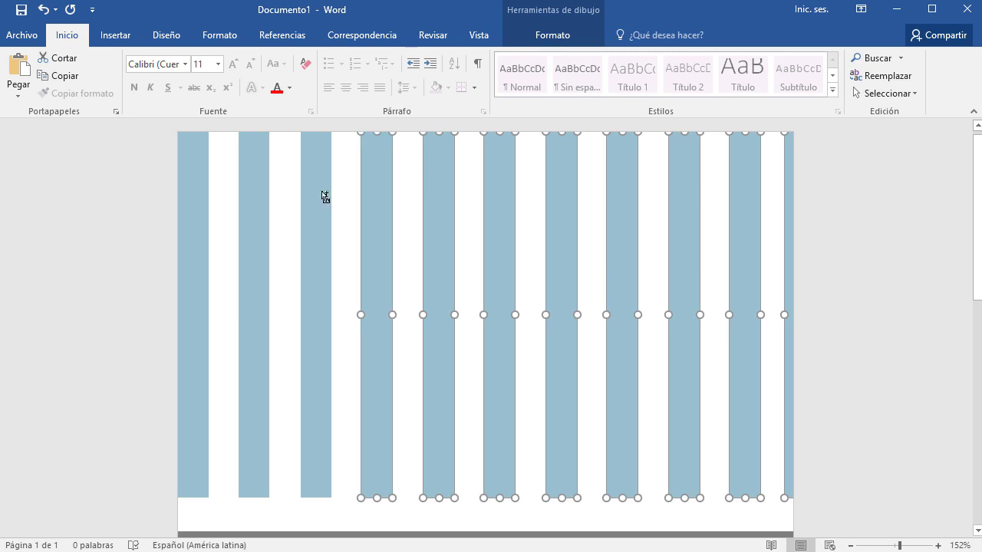
{"action": "left_click", "coordinate": [319, 197], "text": "shift"}
{"action": "left_click", "coordinate": [263, 195], "text": "shift"}
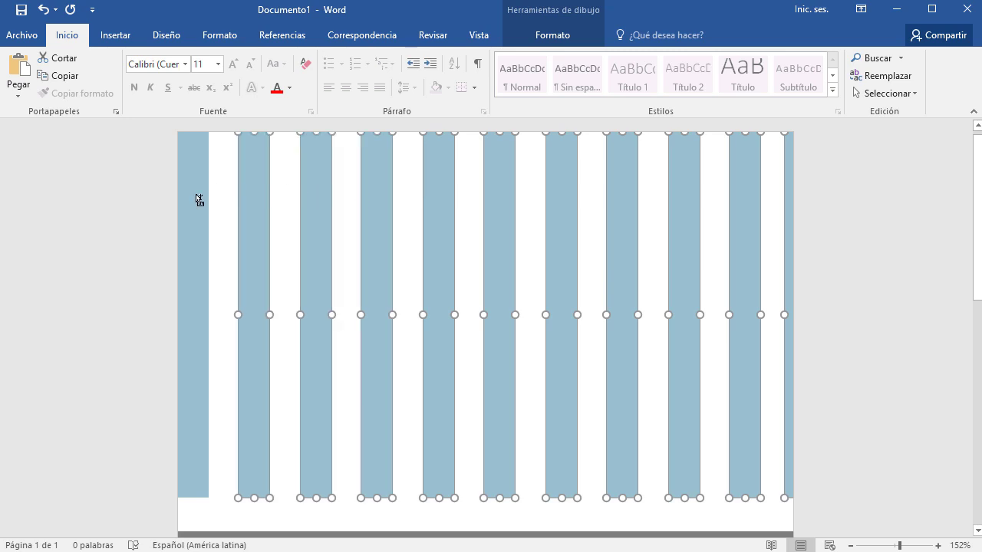
{"action": "left_click", "coordinate": [196, 200], "text": "shift"}
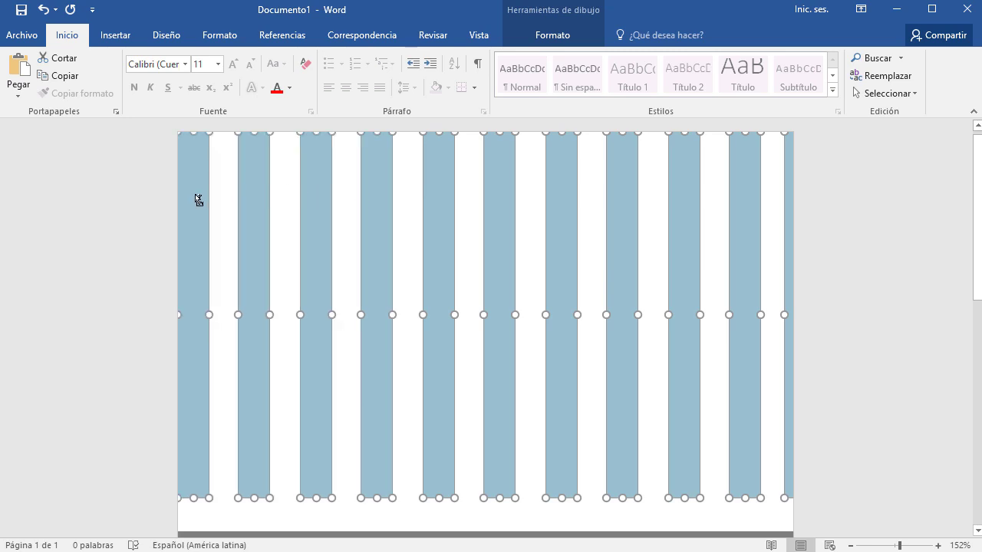
- Distribute the stripes horizontally and nudge the row to line up with the page edges
{"action": "left_click", "coordinate": [557, 38]}
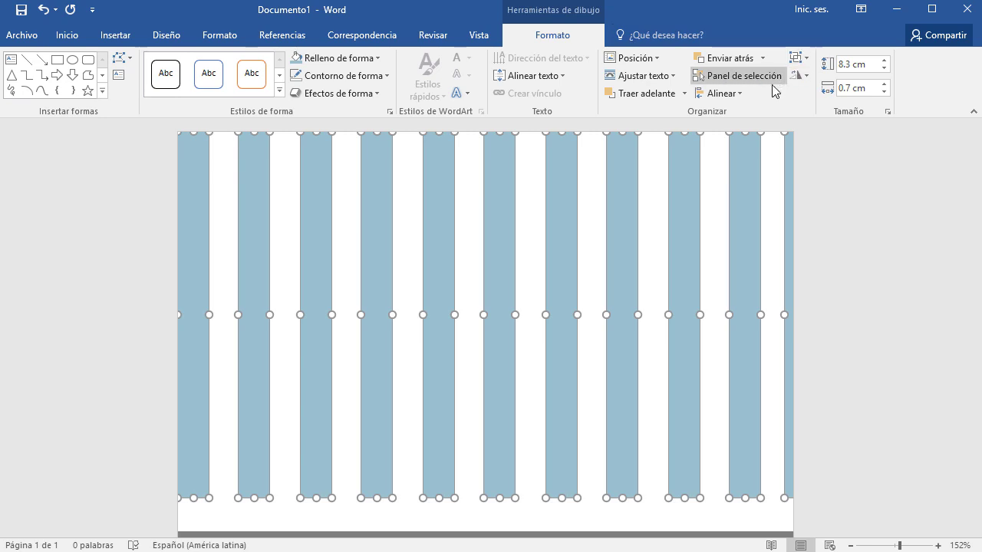
{"action": "left_click", "coordinate": [737, 95]}
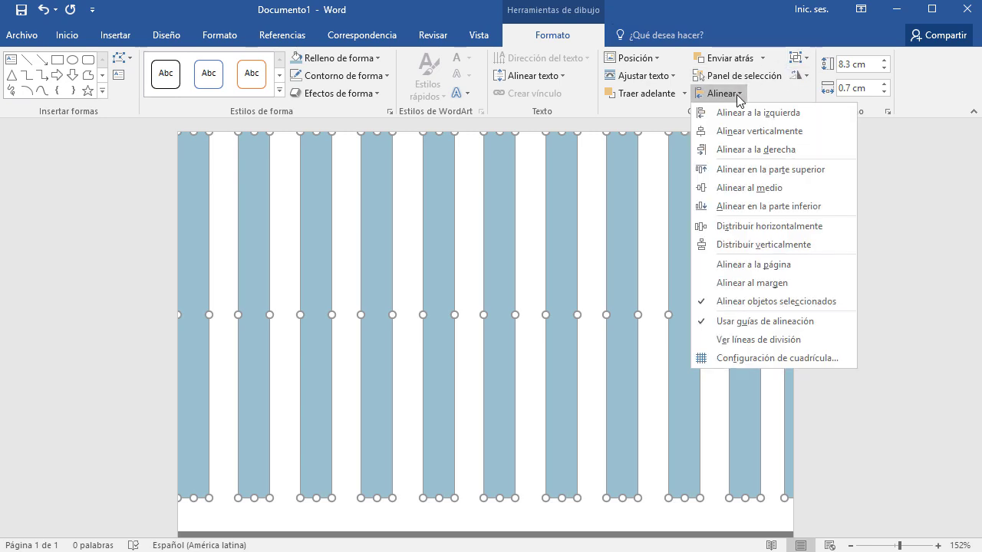
{"action": "left_click", "coordinate": [782, 226]}
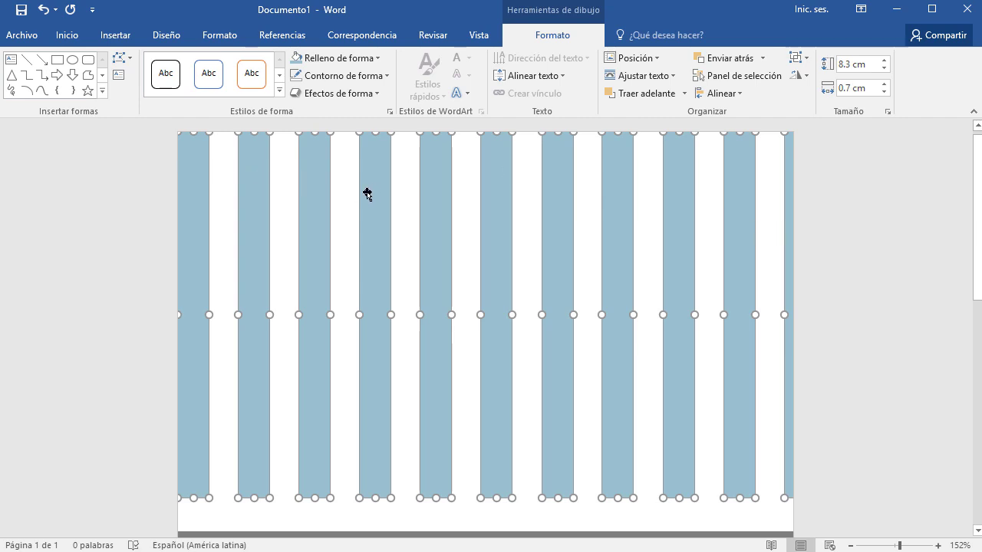
{"action": "key", "text": "Left"}
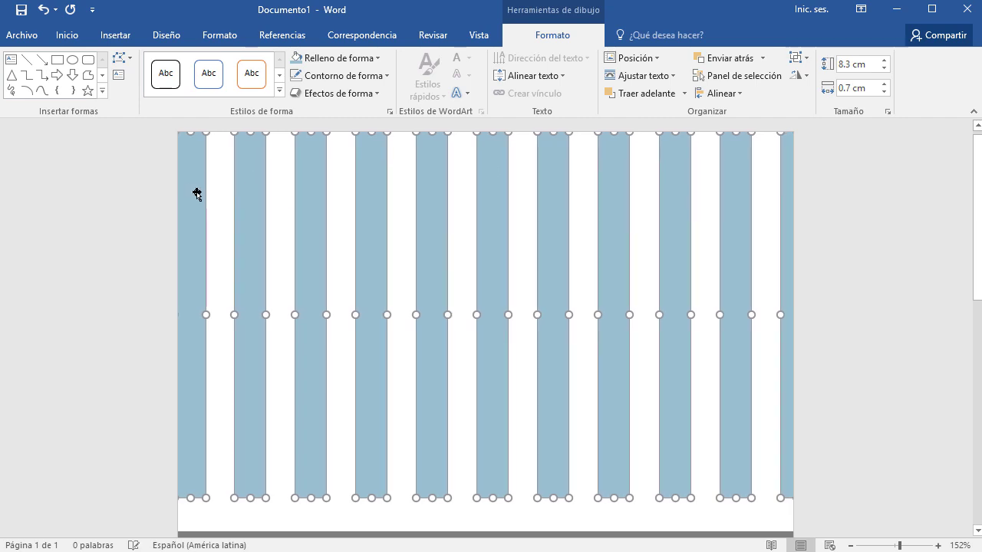
{"action": "key", "text": "Left"}
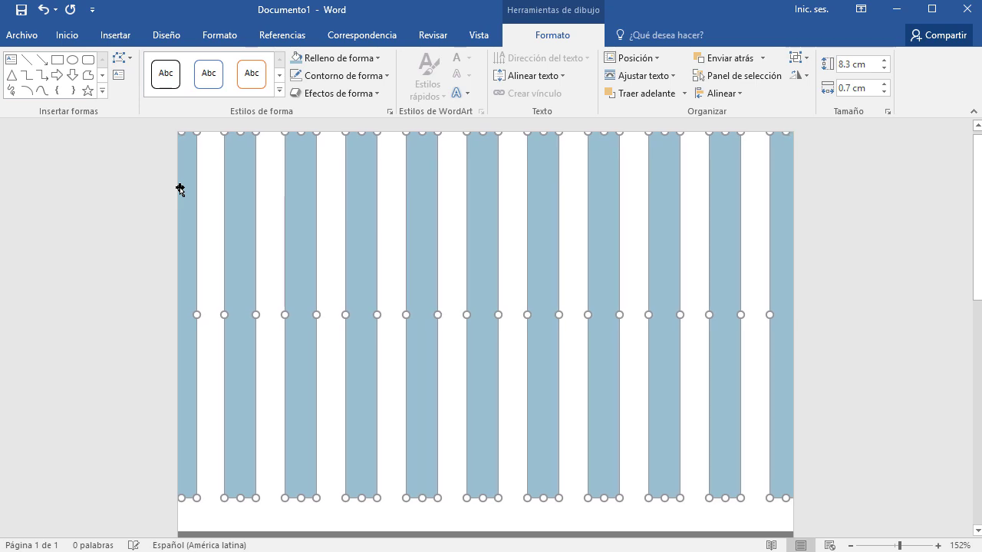
{"action": "key", "text": "Right"}
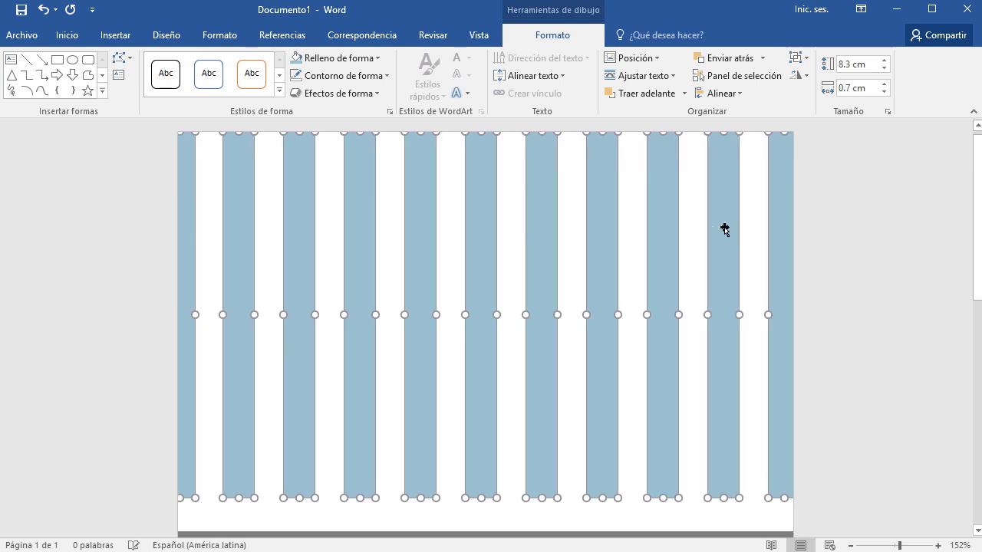
{"action": "key", "text": "Right"}
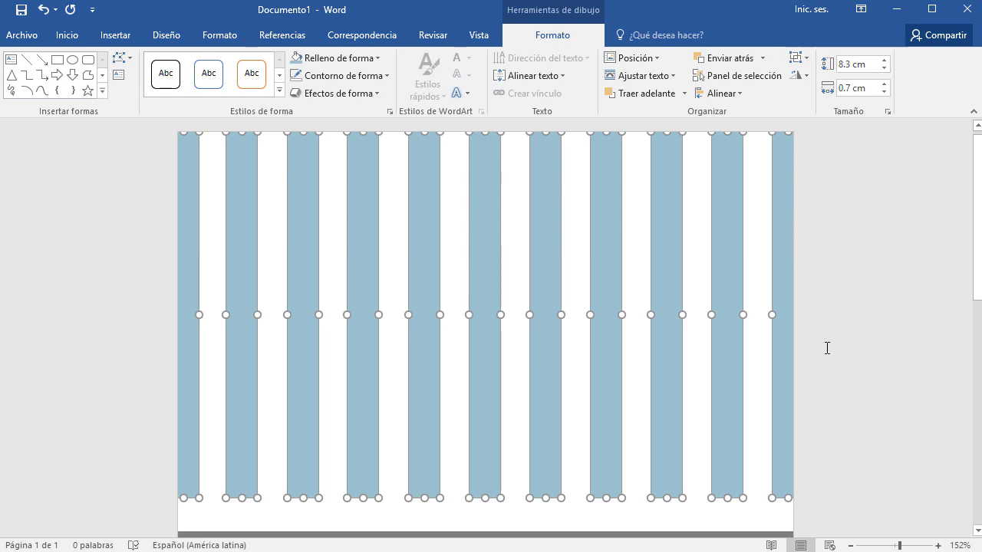
- Move a stripe below the grey band as a 14.99 cm wide block and bring up its fill options
{"action": "scroll", "coordinate": [828, 386], "scroll_direction": "down", "scroll_amount": 8, "text": "ctrl"}
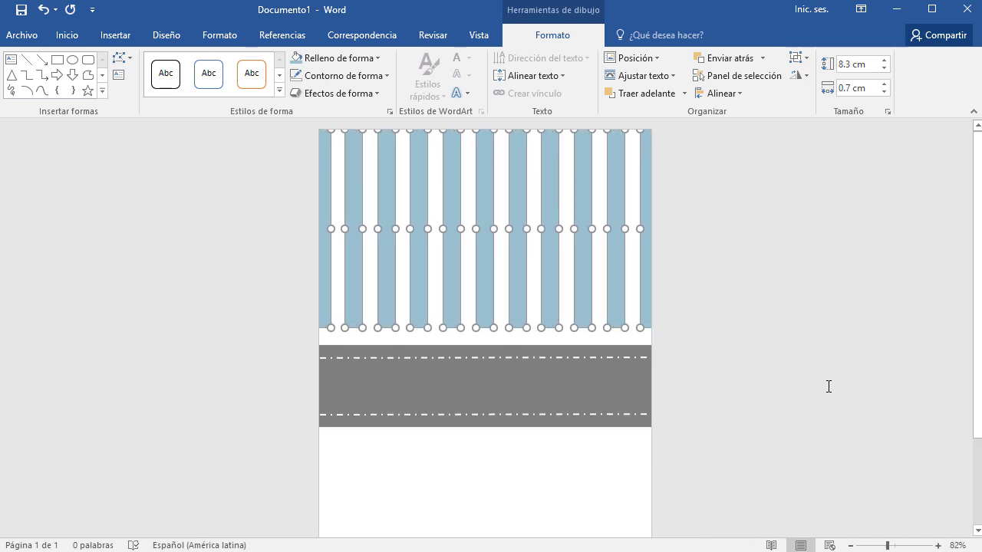
{"action": "scroll", "coordinate": [829, 386], "scroll_direction": "down", "scroll_amount": 1, "text": "ctrl"}
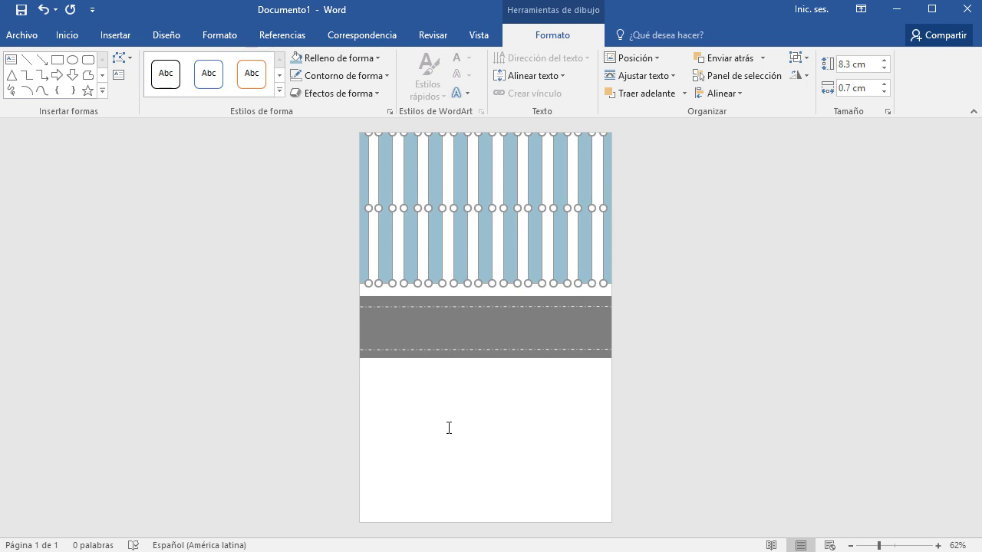
{"action": "left_click", "coordinate": [685, 388]}
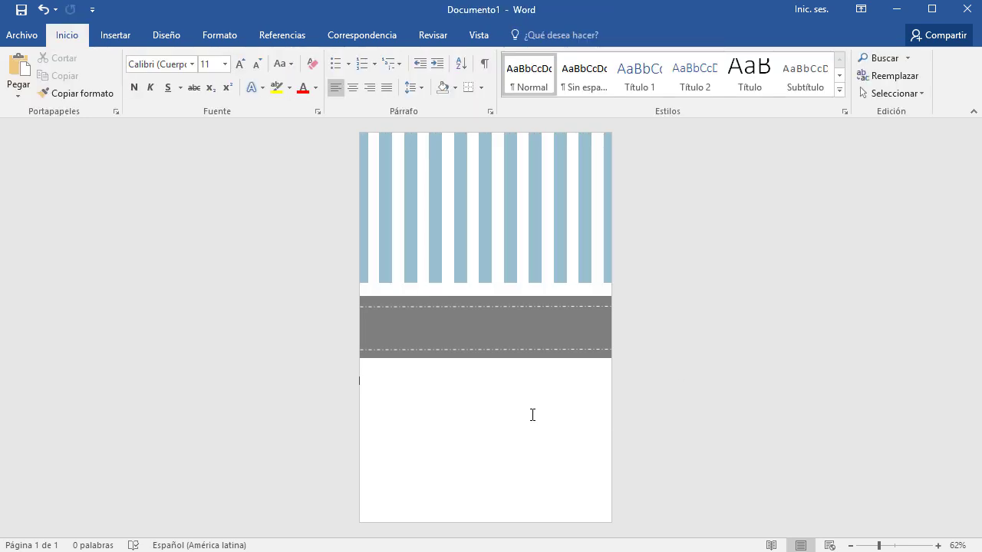
{"action": "left_click", "coordinate": [385, 204]}
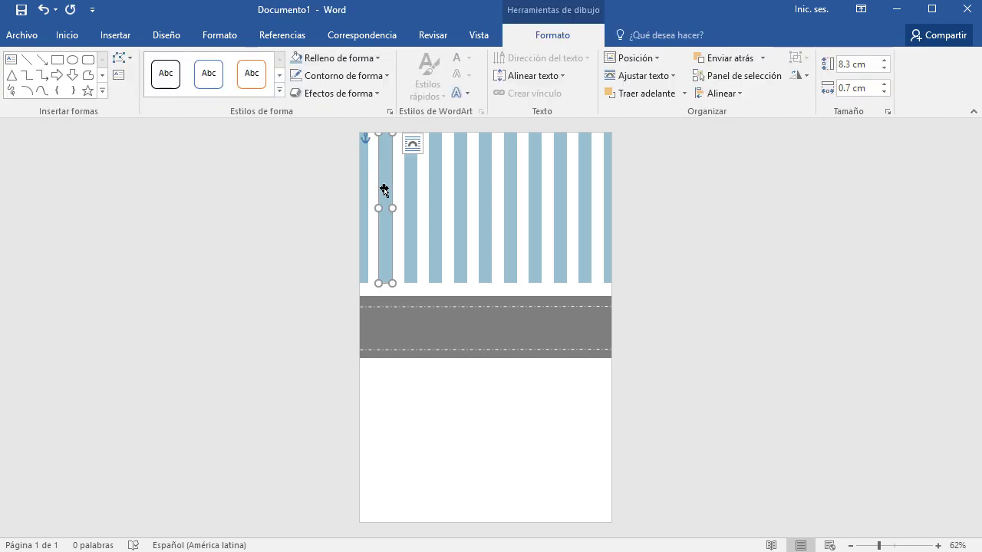
{"action": "mouse_move", "coordinate": [387, 194]}
{"action": "left_mouse_down"}
{"action": "mouse_move", "coordinate": [374, 432]}
{"action": "mouse_move", "coordinate": [365, 432]}
{"action": "mouse_move", "coordinate": [632, 464]}
{"action": "left_mouse_up"}
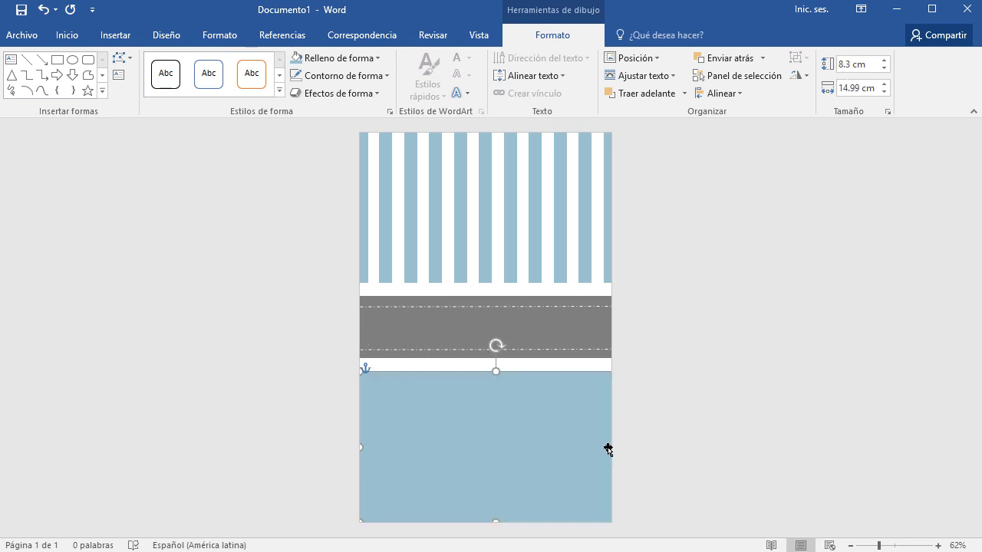
{"action": "left_click", "coordinate": [369, 59]}
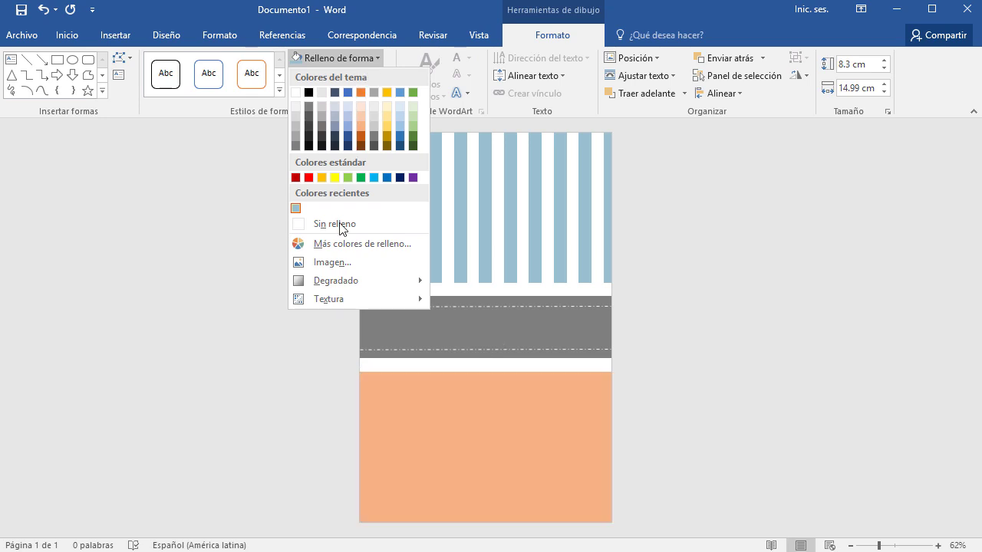
{"action": "mouse_move", "coordinate": [329, 298]}
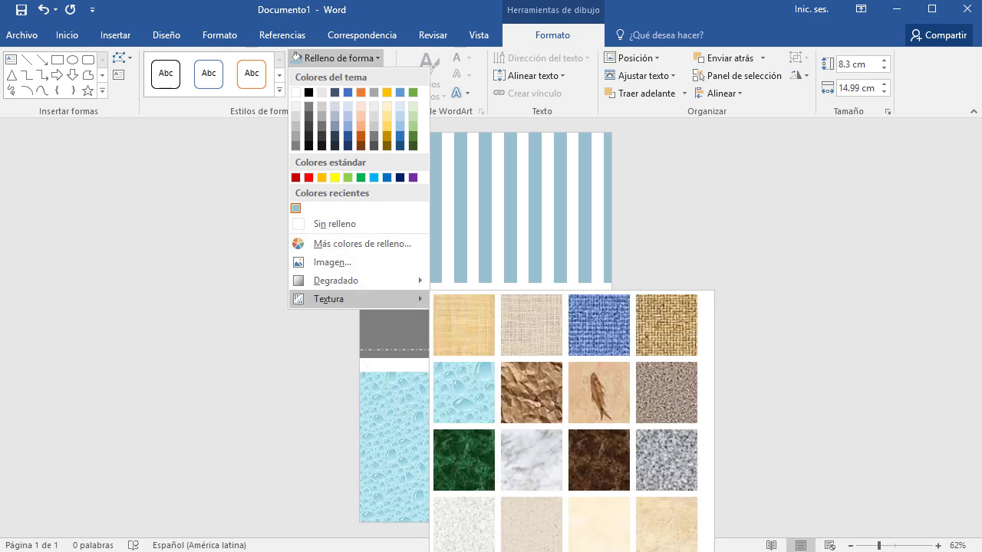
- Give the bottom band a pattern fill, trying dotted, diamond and diagonal-line patterns
{"action": "key", "text": "Escape"}
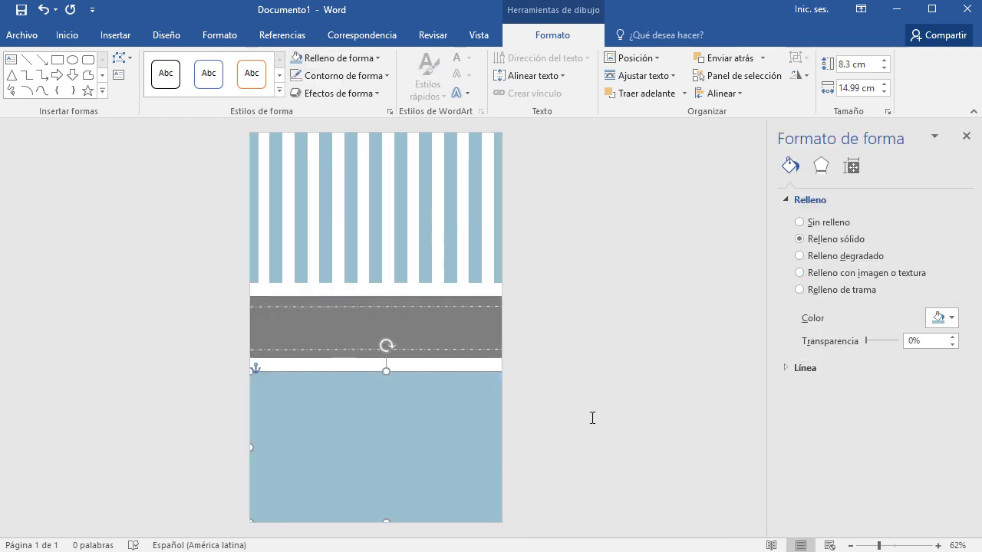
{"action": "scroll", "coordinate": [564, 471], "scroll_direction": "up", "scroll_amount": 4, "text": "ctrl"}
{"action": "scroll", "coordinate": [565, 471], "scroll_direction": "up", "scroll_amount": 1, "text": "ctrl"}
{"action": "scroll", "coordinate": [564, 474], "scroll_direction": "down", "scroll_amount": 3}
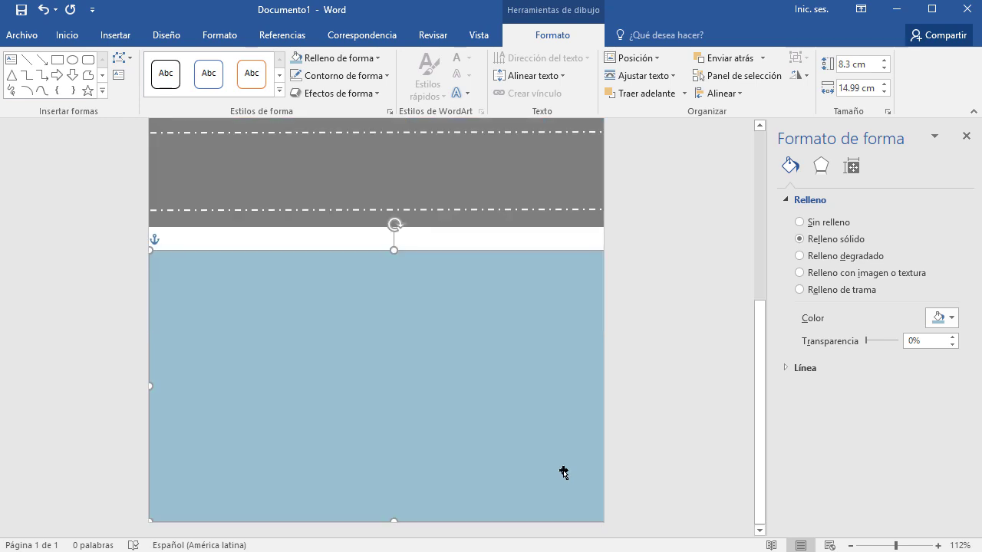
{"action": "scroll", "coordinate": [565, 476], "scroll_direction": "up", "scroll_amount": 3, "text": "ctrl"}
{"action": "scroll", "coordinate": [565, 476], "scroll_direction": "down", "scroll_amount": 1}
{"action": "scroll", "coordinate": [564, 476], "scroll_direction": "down", "scroll_amount": 1}
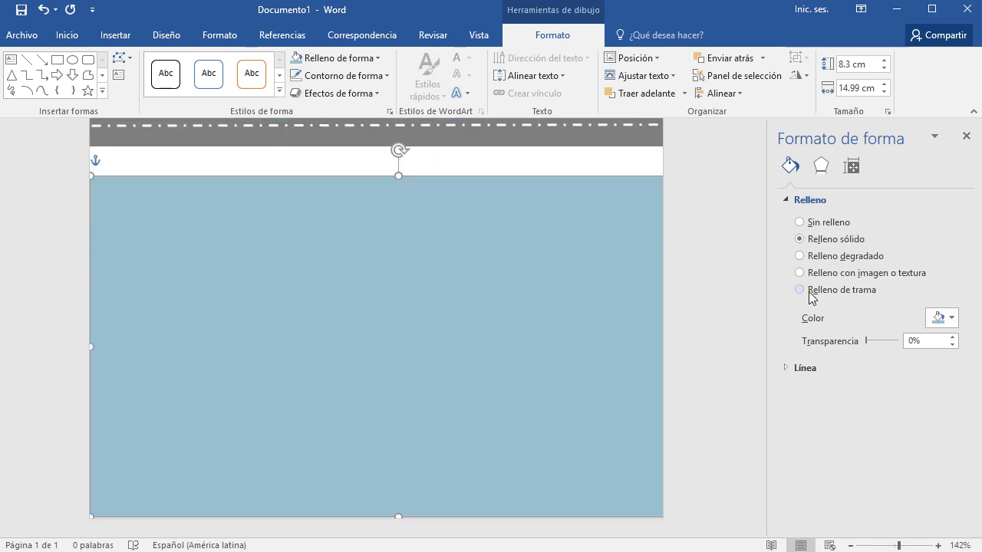
{"action": "left_click", "coordinate": [800, 290]}
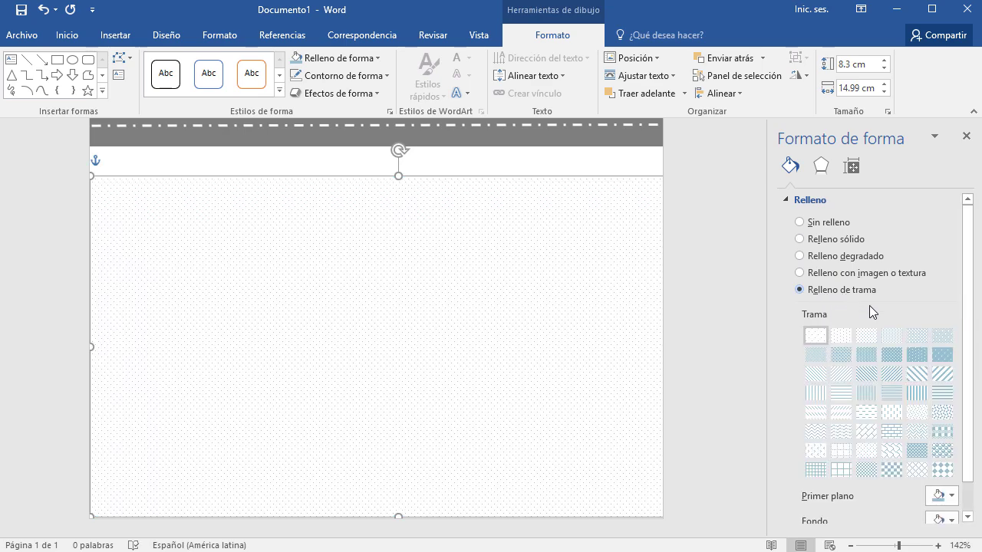
{"action": "left_click", "coordinate": [925, 336]}
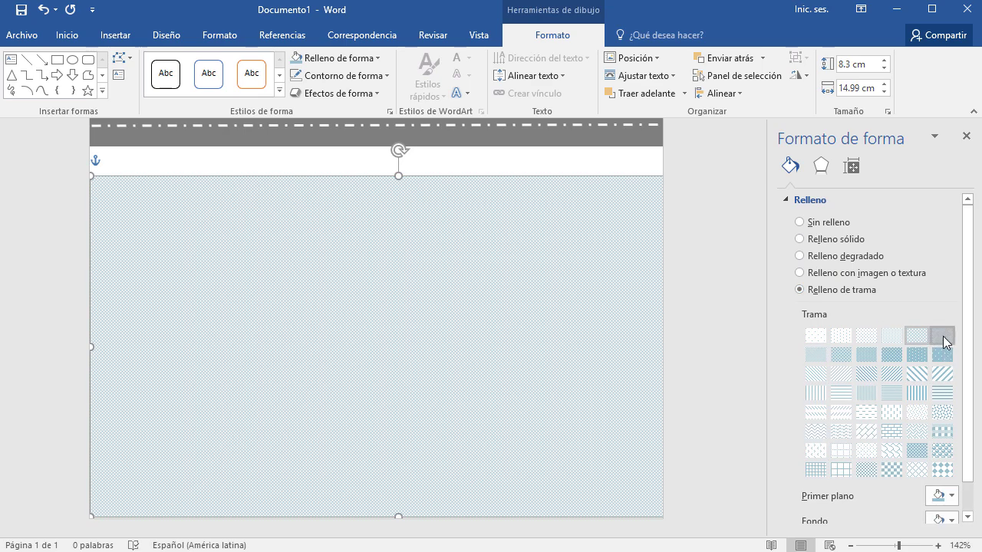
{"action": "left_click", "coordinate": [944, 341]}
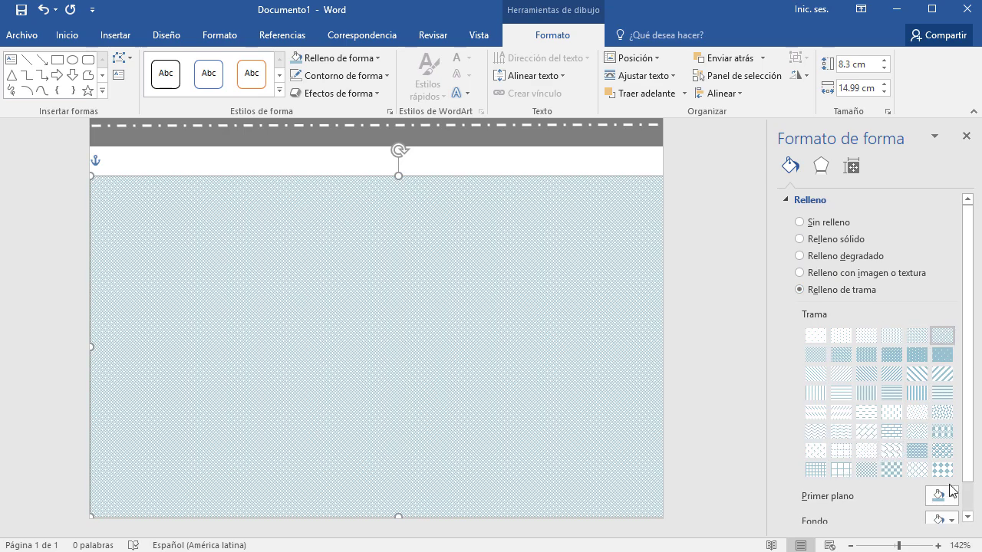
{"action": "left_click", "coordinate": [943, 470]}
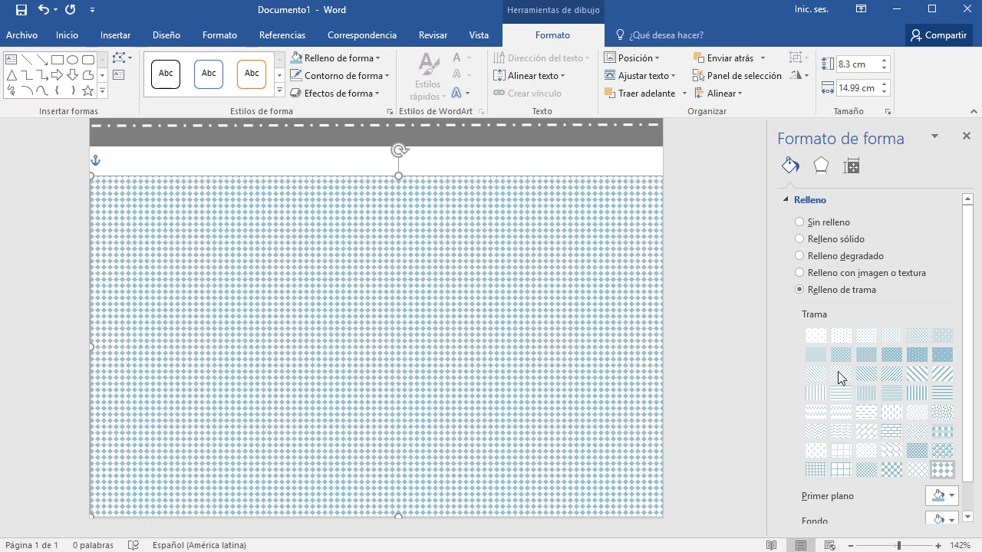
{"action": "left_click", "coordinate": [816, 375]}
- Close the Formato de forma pane and scroll down to review the dotted bottom band
{"action": "scroll", "coordinate": [818, 376], "scroll_direction": "down", "scroll_amount": 1}
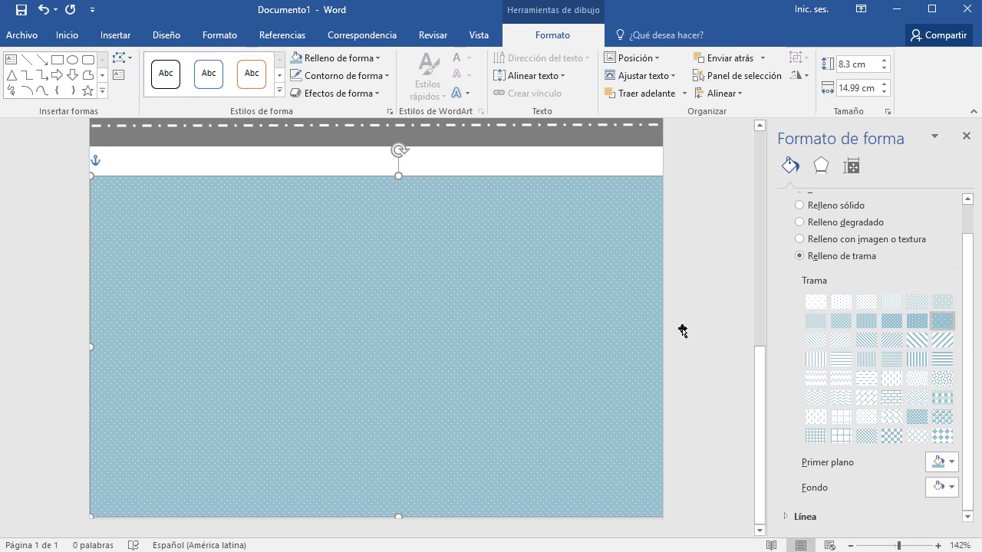
{"action": "left_click", "coordinate": [966, 138]}
{"action": "scroll", "coordinate": [792, 377], "scroll_direction": "down", "scroll_amount": 4}
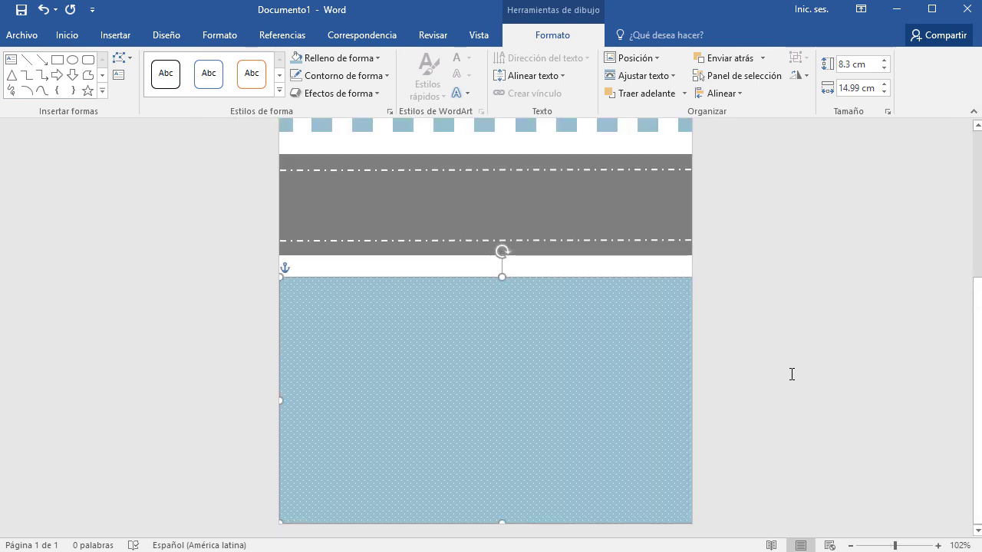
{"action": "scroll", "coordinate": [791, 374], "scroll_direction": "down", "scroll_amount": 2}
{"action": "scroll", "coordinate": [791, 374], "scroll_direction": "down", "scroll_amount": 1}
{"action": "scroll", "coordinate": [792, 374], "scroll_direction": "down", "scroll_amount": 1}
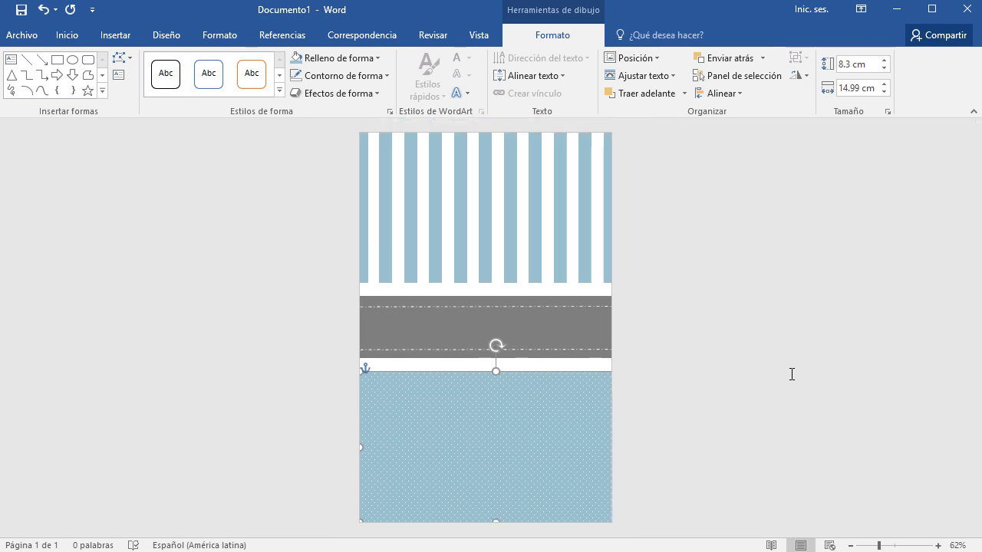
- Save the invitation as documento.docx in the Desktop's Bautizo folder
{"action": "key", "text": "ctrl+s"}
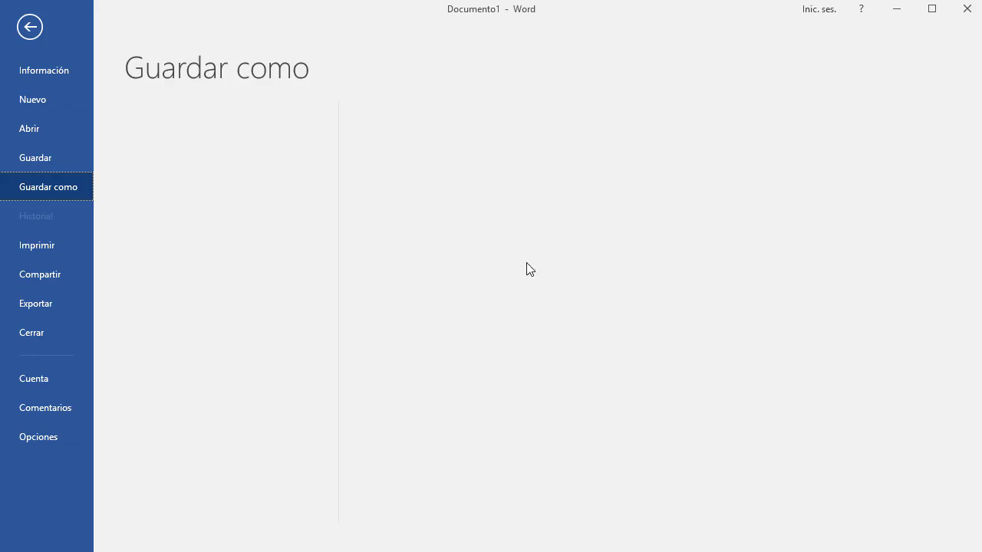
{"action": "left_click", "coordinate": [222, 228]}
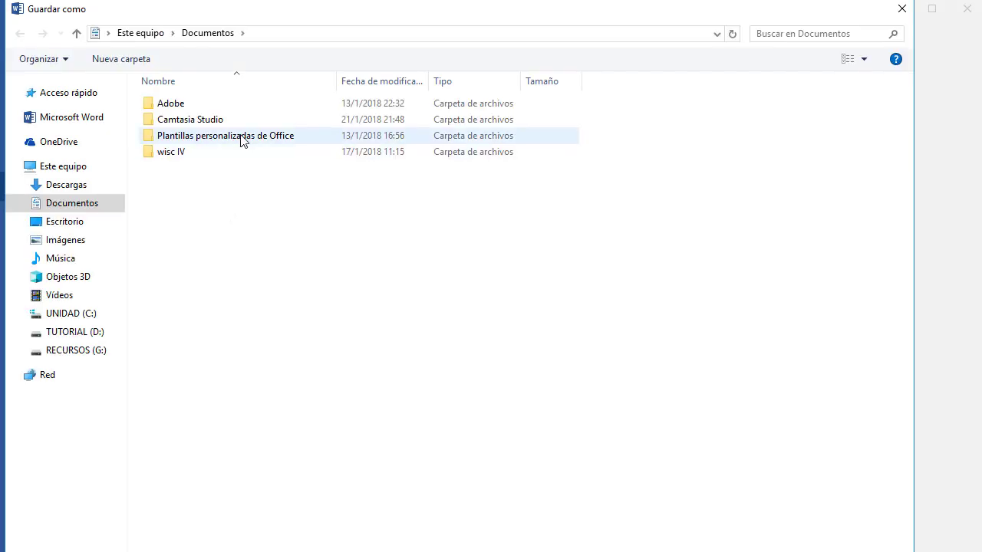
{"action": "left_click", "coordinate": [61, 224]}
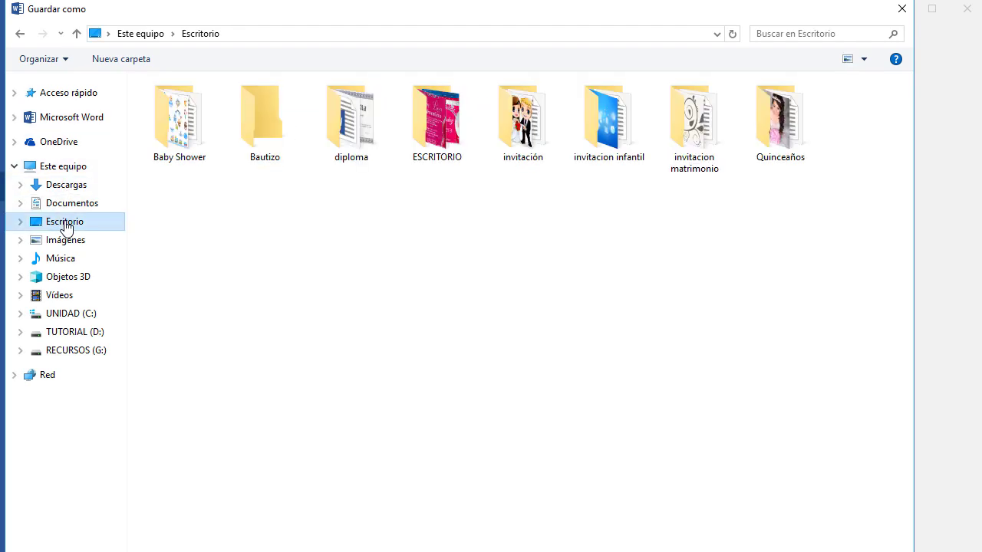
{"action": "double_click", "coordinate": [788, 123]}
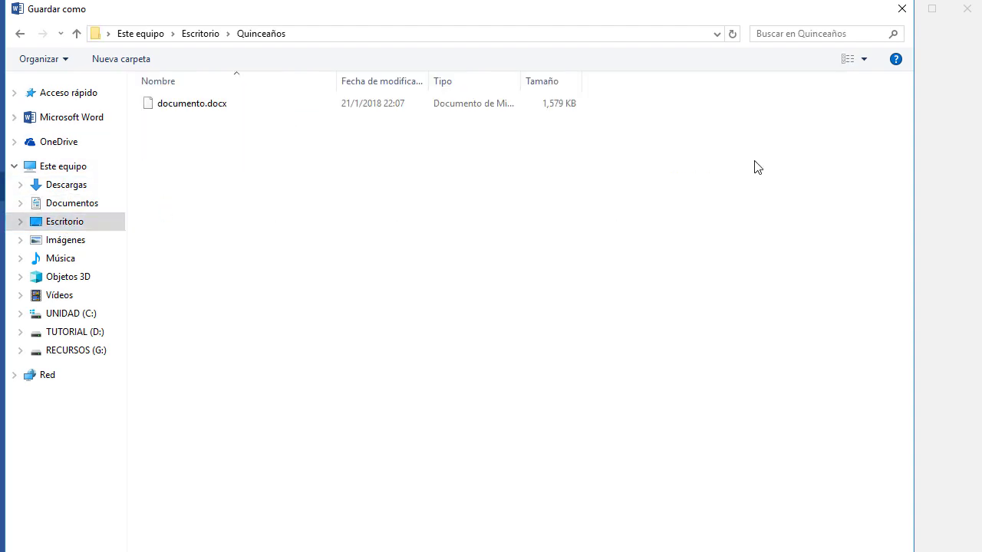
{"action": "key", "text": "alt+Left"}
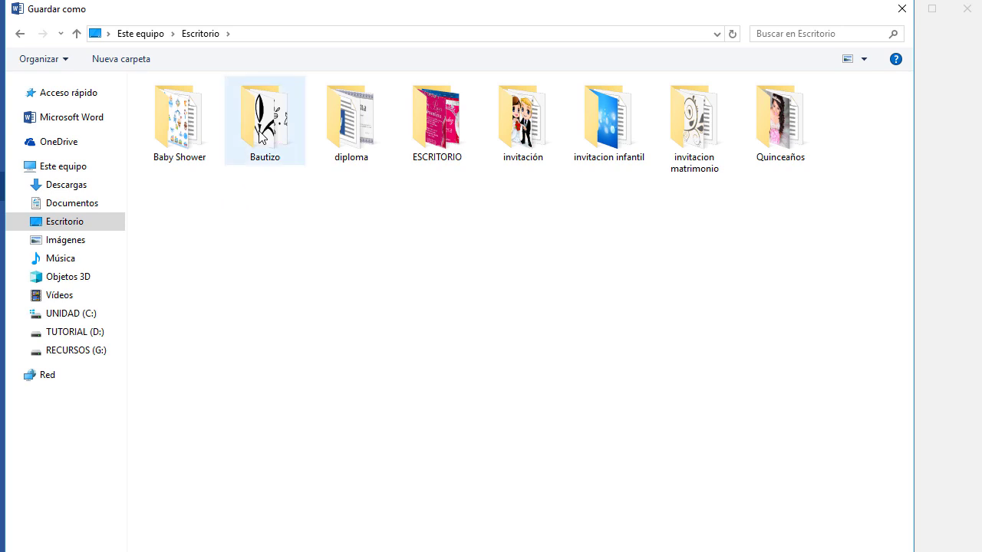
{"action": "double_click", "coordinate": [263, 126]}
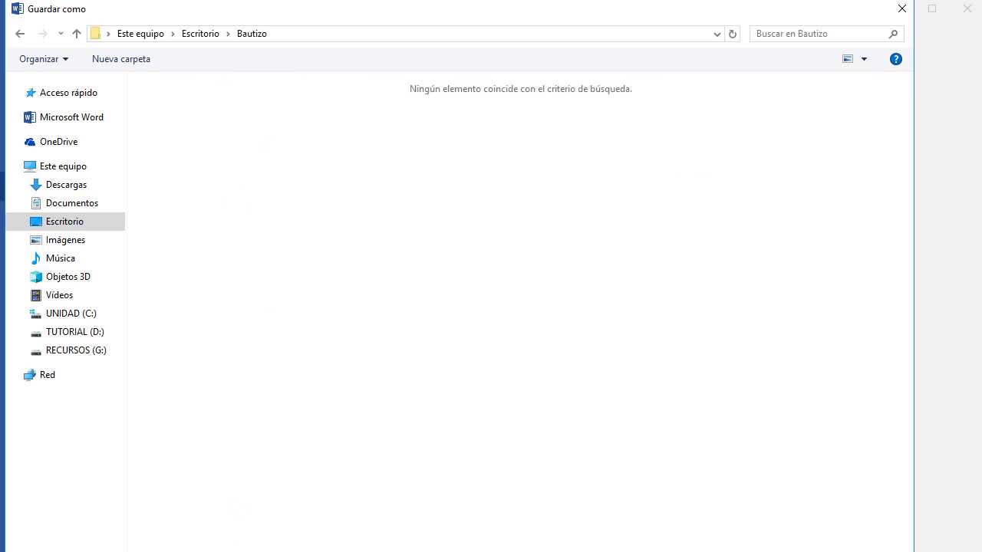
{"action": "key", "text": "Return"}
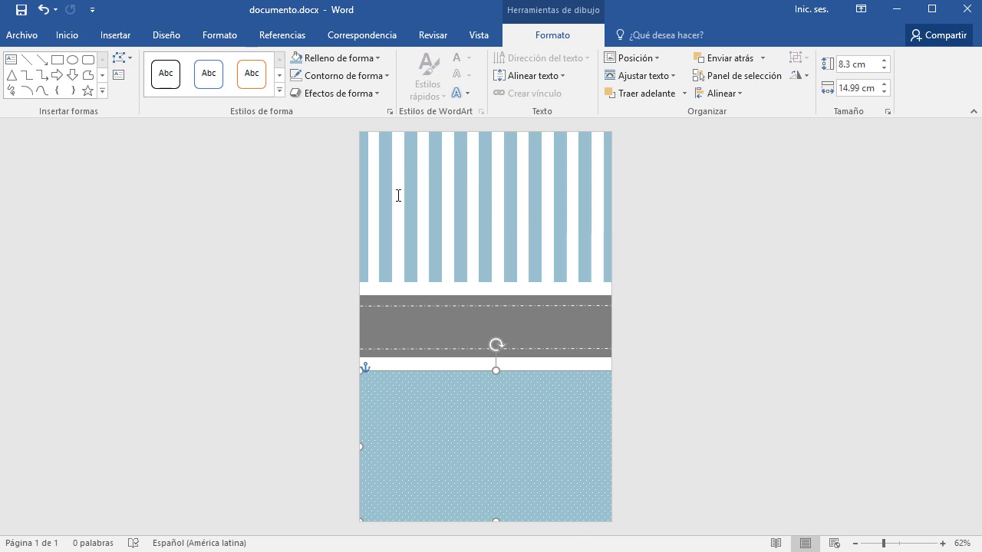
- Draw a diagonally rounded-corner rectangle and size it to about 18.63 × 10.63 cm over the page centre
{"action": "key", "text": "ctrl+z"}
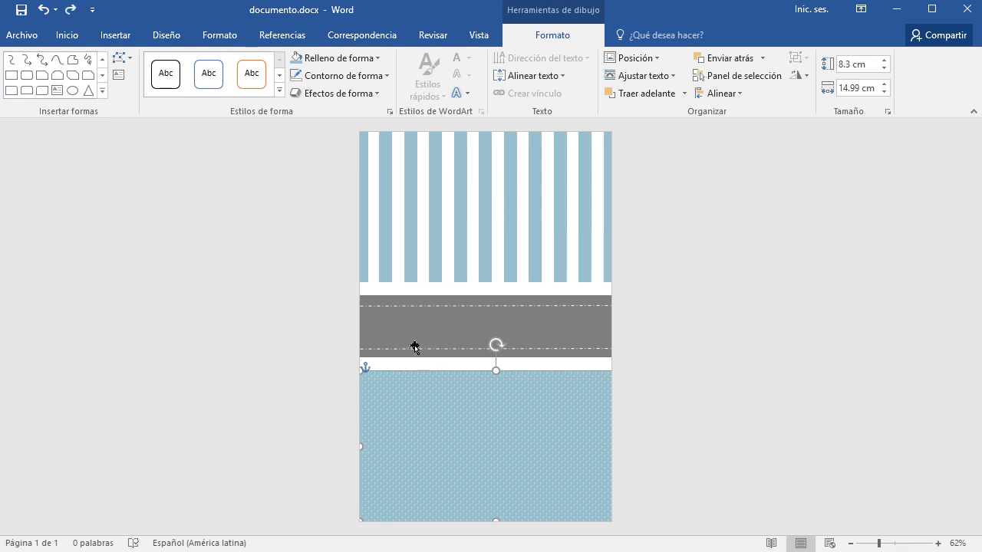
{"action": "left_click", "coordinate": [115, 35]}
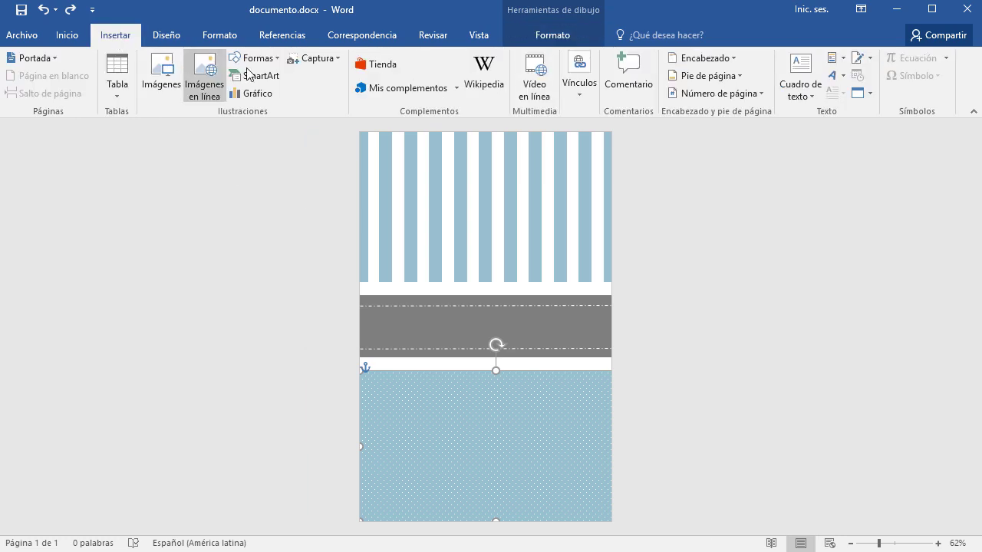
{"action": "left_click", "coordinate": [269, 59]}
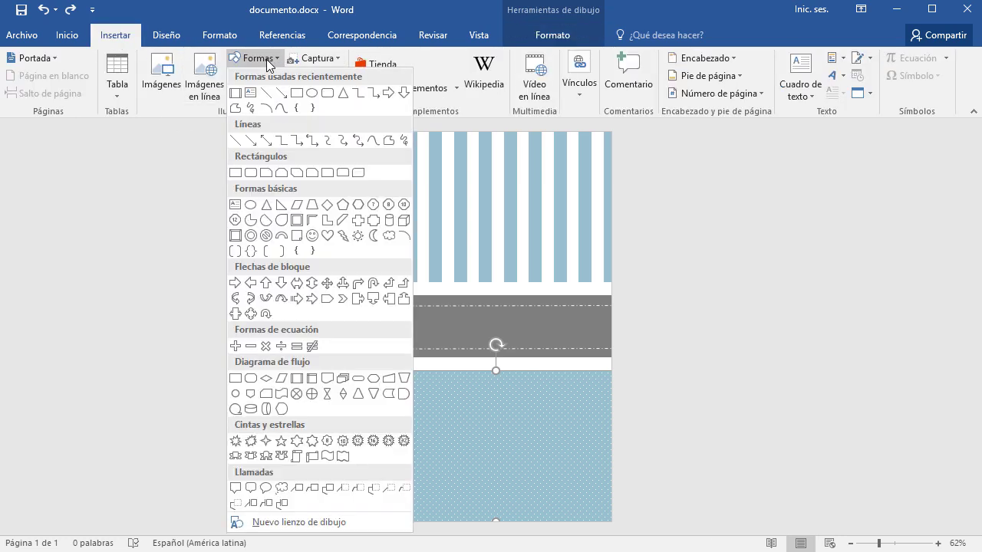
{"action": "left_click", "coordinate": [359, 172]}
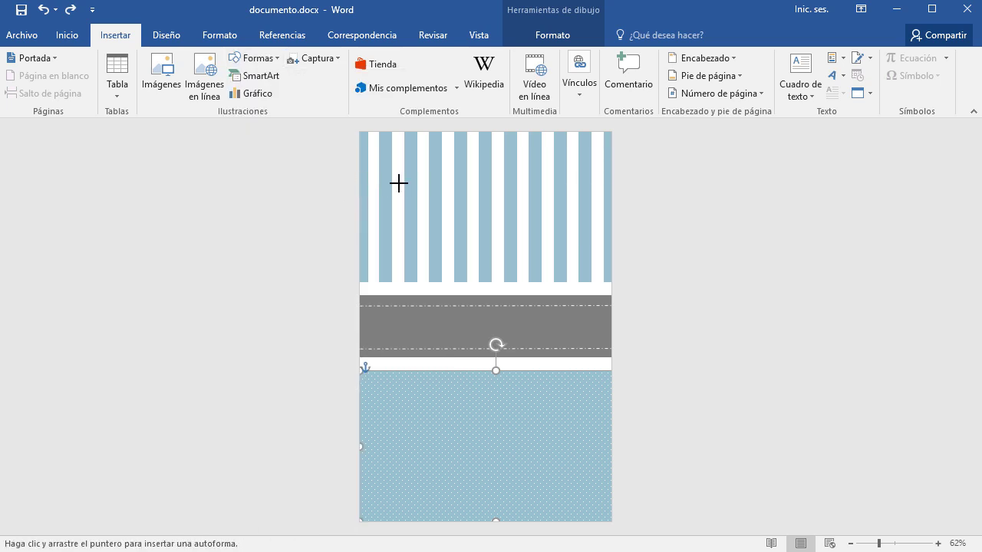
{"action": "left_click_drag", "start_coordinate": [397, 185], "coordinate": [483, 336]}
{"action": "mouse_move", "coordinate": [541, 309]}
{"action": "left_mouse_down"}
{"action": "mouse_move", "coordinate": [558, 492]}
{"action": "mouse_move", "coordinate": [603, 304]}
{"action": "mouse_move", "coordinate": [590, 287]}
{"action": "mouse_move", "coordinate": [583, 430]}
{"action": "mouse_move", "coordinate": [565, 504]}
{"action": "left_mouse_up"}
{"action": "mouse_move", "coordinate": [504, 259]}
{"action": "left_mouse_down"}
{"action": "mouse_move", "coordinate": [507, 234]}
{"action": "mouse_move", "coordinate": [496, 226]}
{"action": "left_mouse_up"}
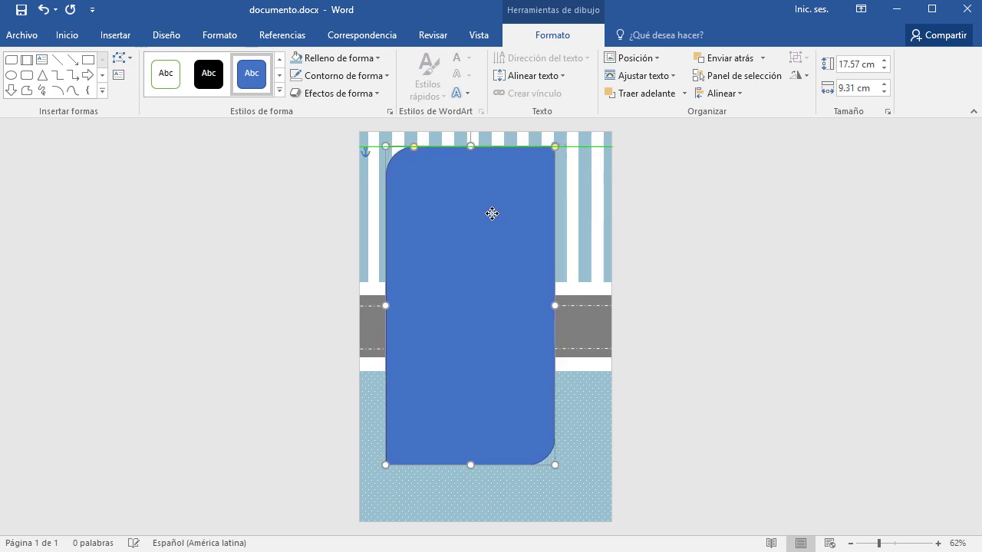
{"action": "key", "text": "Down"}
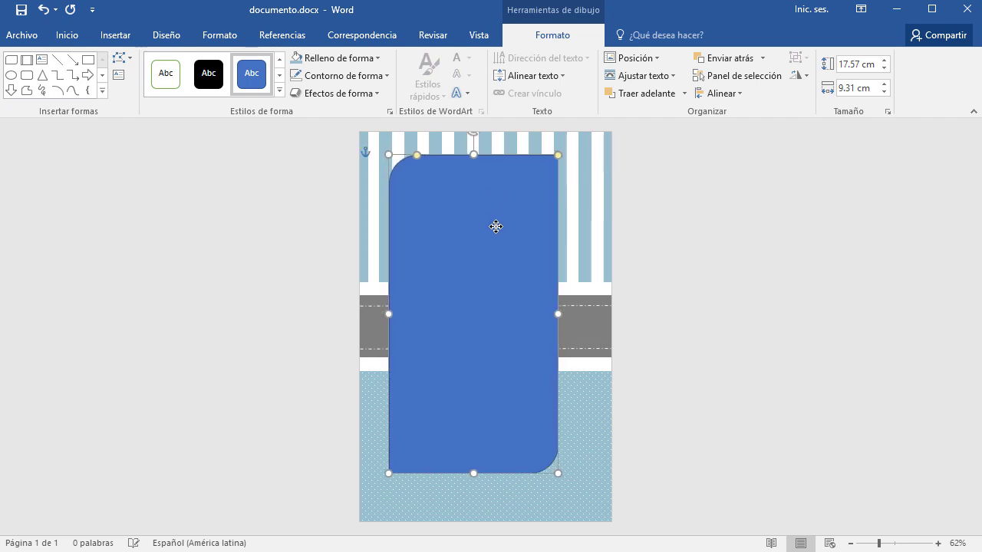
{"action": "left_click_drag", "start_coordinate": [558, 474], "coordinate": [581, 493]}
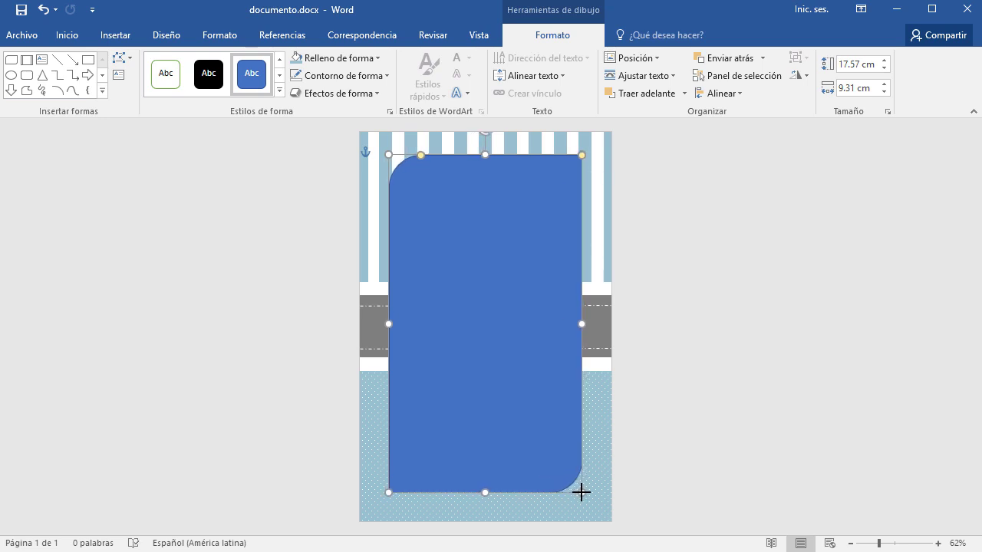
- Centre the rectangle and give it a light-blue 4½ pt outline
{"action": "left_click", "coordinate": [373, 77]}
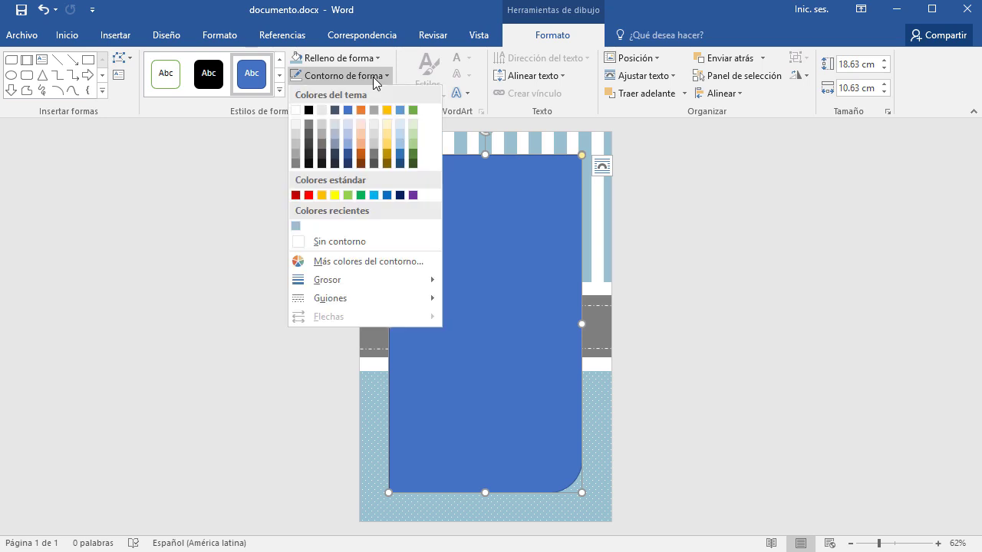
{"action": "left_click", "coordinate": [373, 77]}
{"action": "left_click_drag", "start_coordinate": [522, 276], "coordinate": [510, 282]}
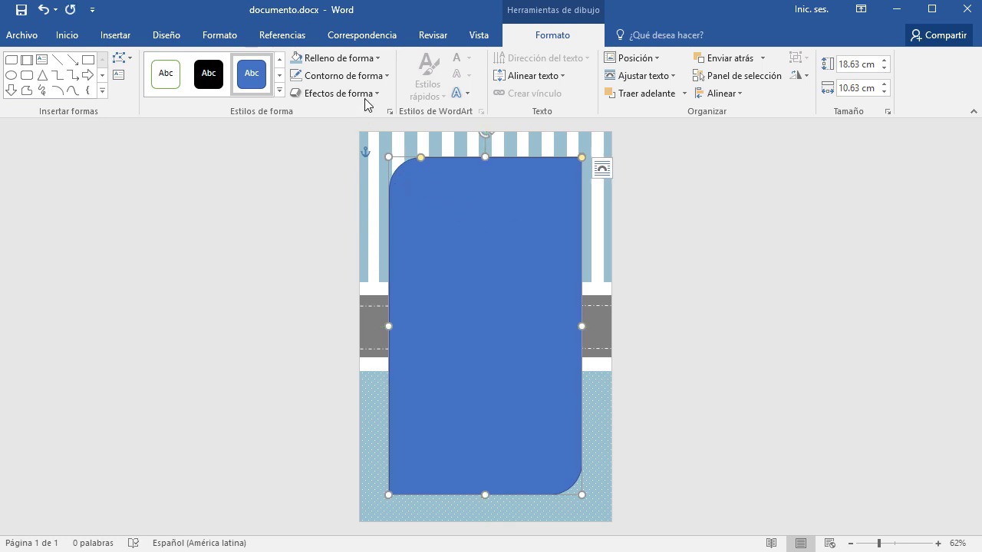
{"action": "left_click", "coordinate": [376, 77]}
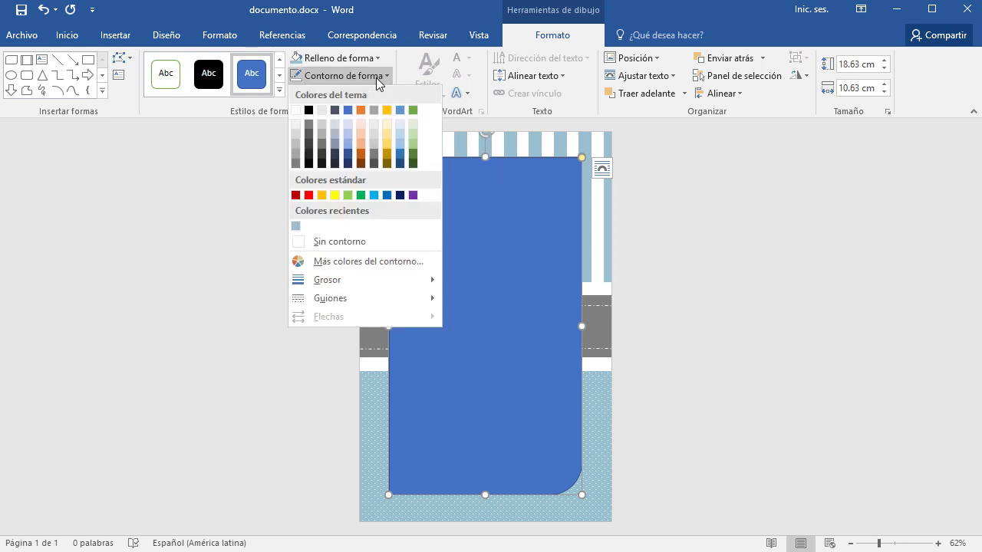
{"action": "left_click", "coordinate": [296, 226]}
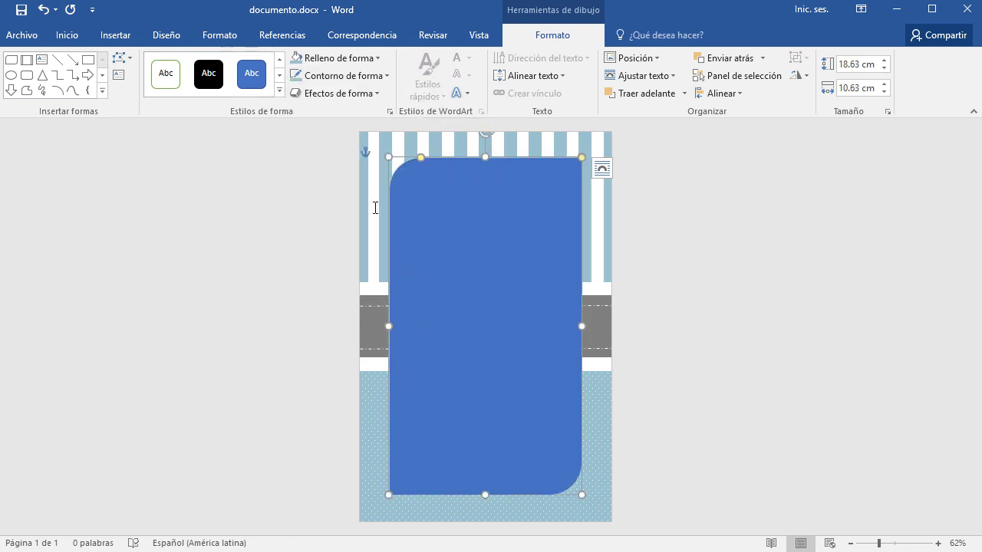
{"action": "left_click", "coordinate": [383, 76]}
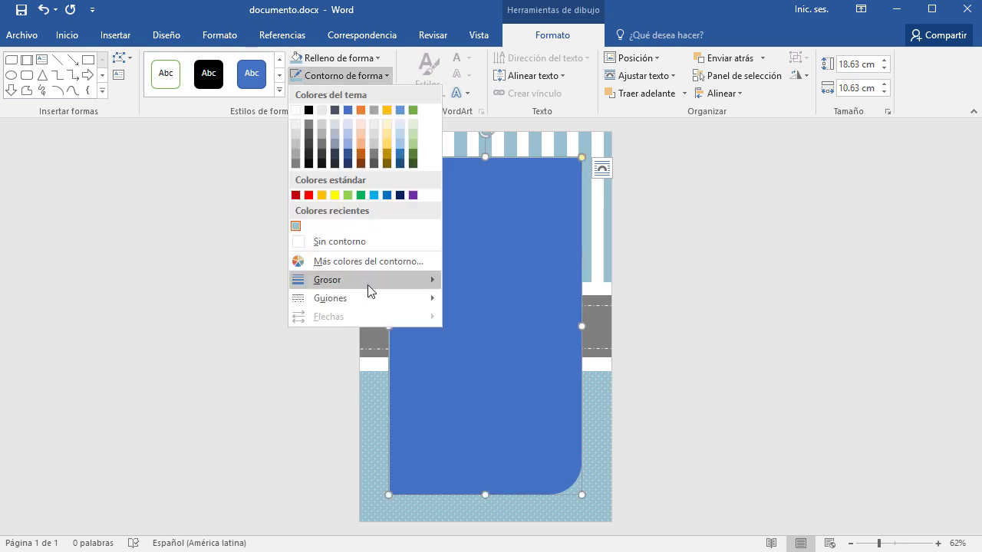
{"action": "mouse_move", "coordinate": [361, 280]}
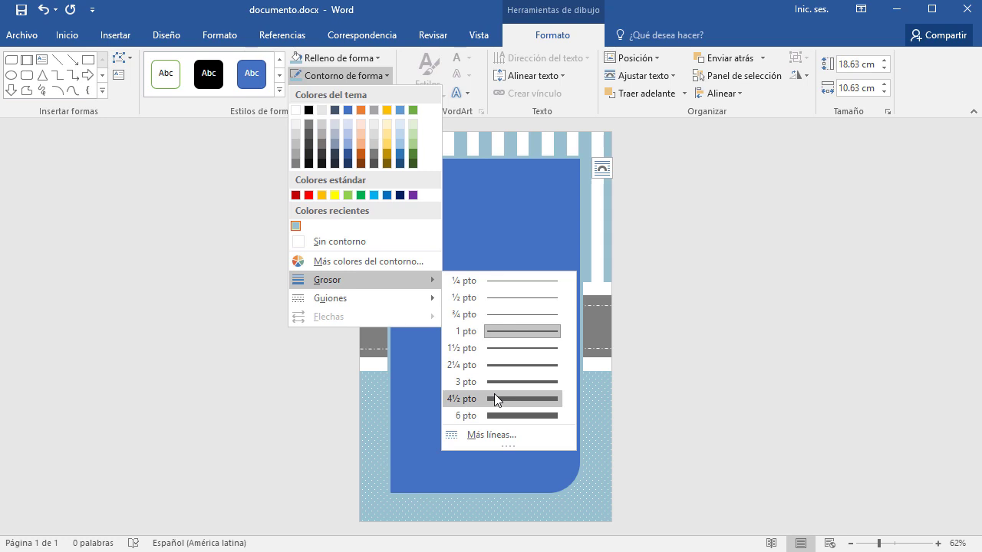
{"action": "left_click", "coordinate": [495, 396]}
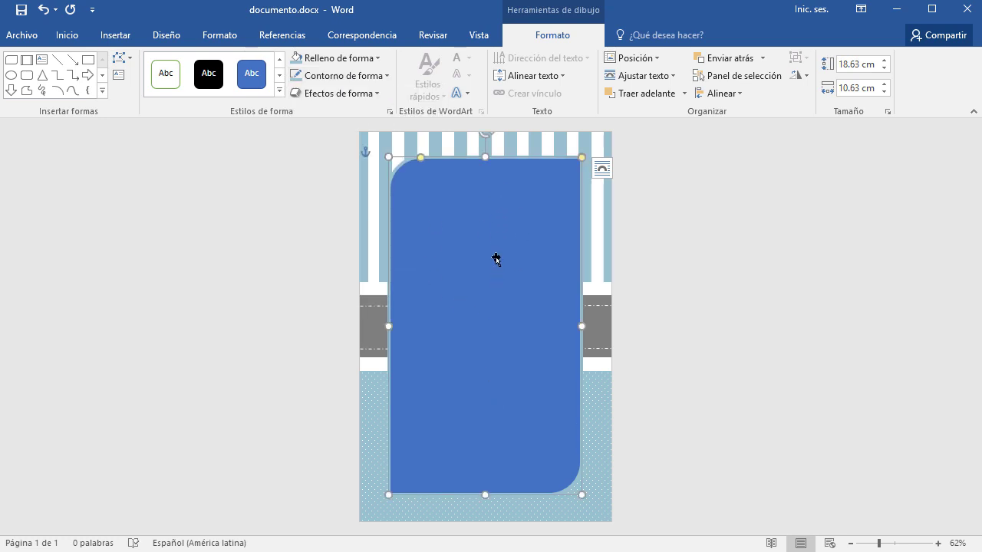
- Fill the rectangle with white
{"action": "left_click", "coordinate": [370, 58]}
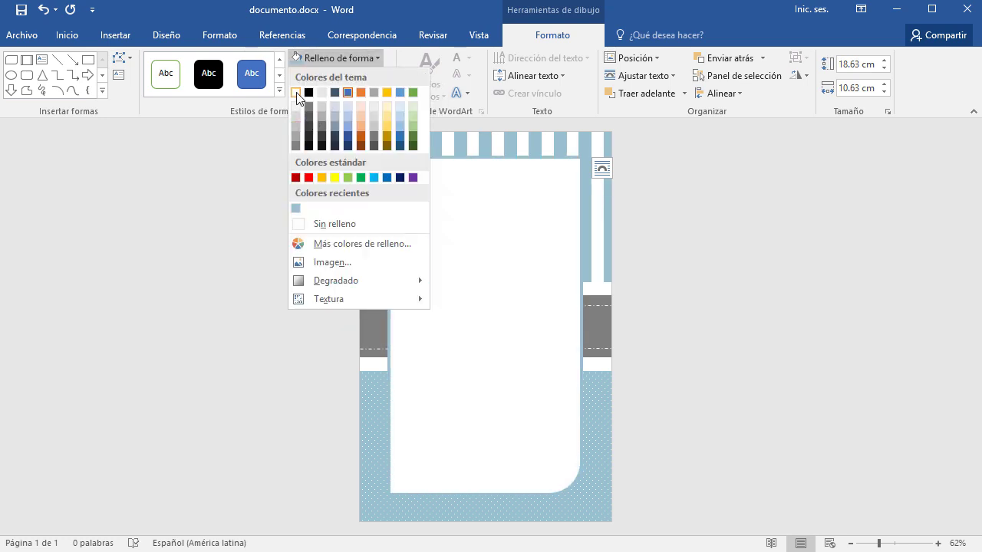
{"action": "left_click", "coordinate": [297, 93]}
{"action": "left_click", "coordinate": [739, 330]}
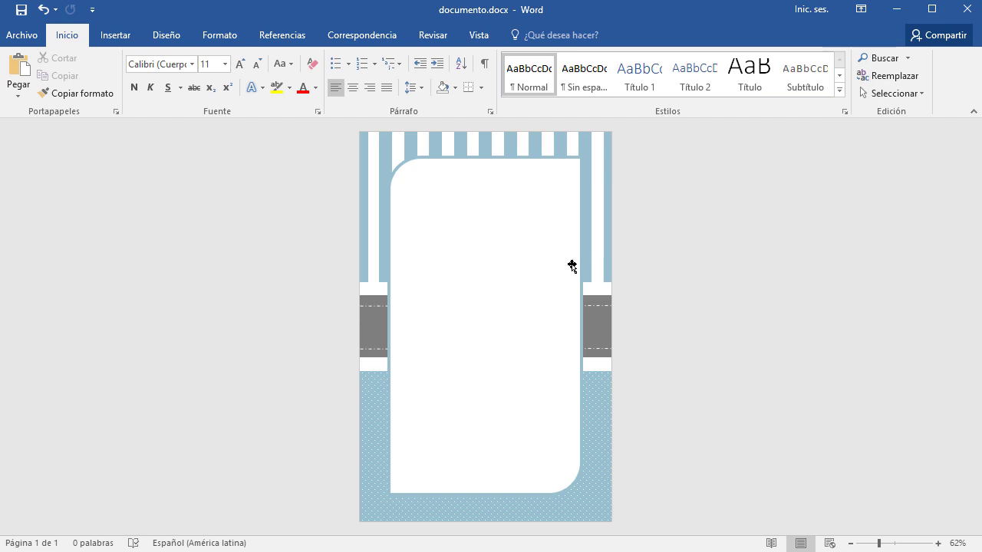
- Insert the cross with crown of thorns picture 02.png from the Bautizo folder
{"action": "left_click", "coordinate": [115, 35]}
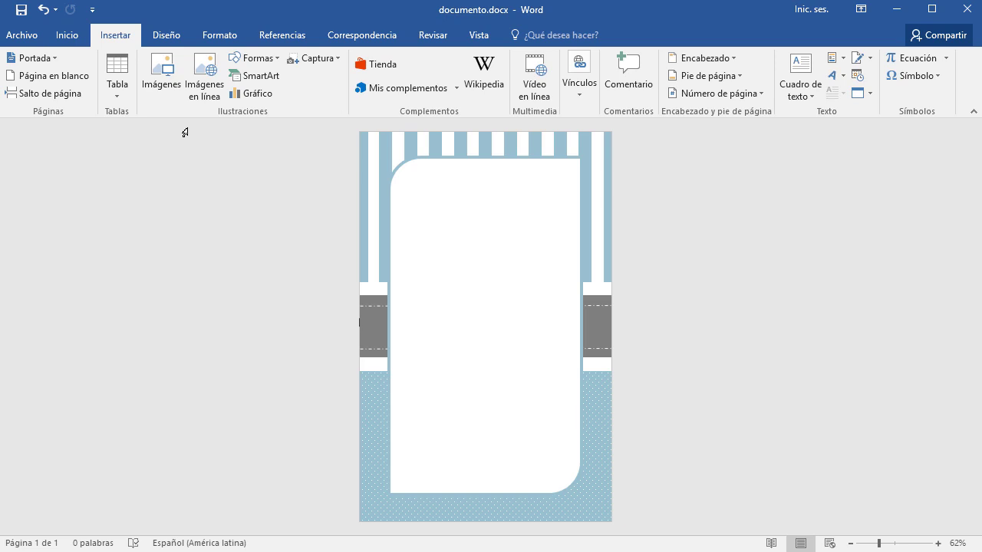
{"action": "left_click", "coordinate": [160, 83]}
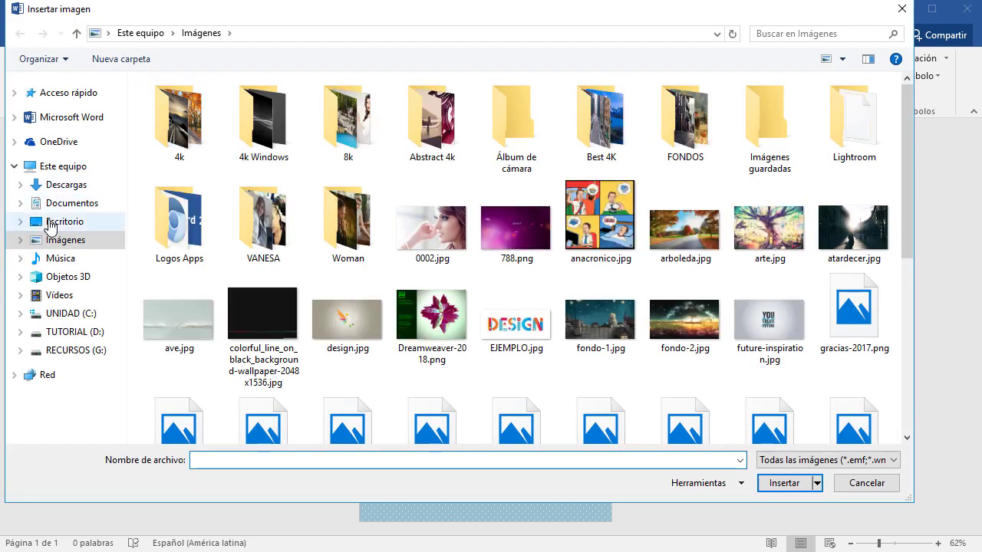
{"action": "left_click", "coordinate": [63, 221]}
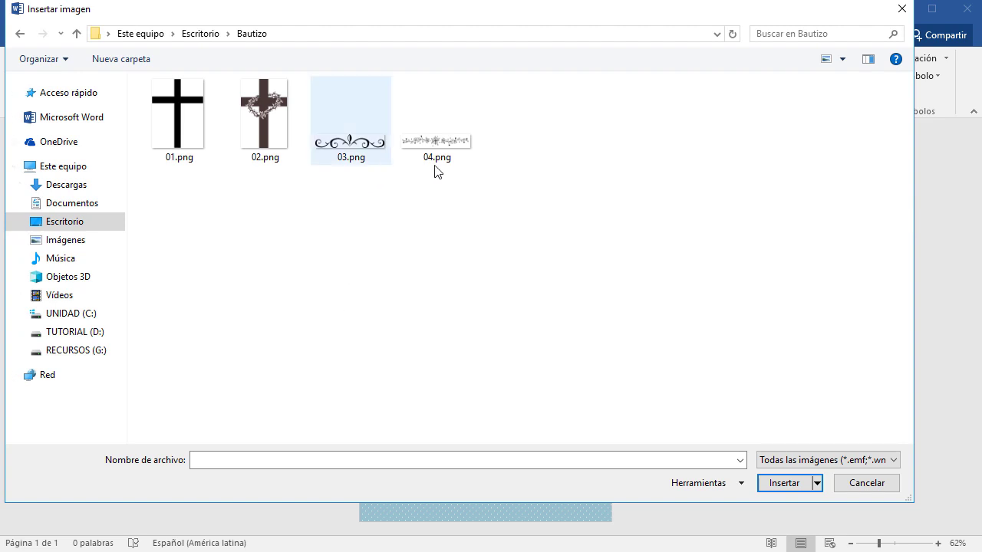
{"action": "mouse_move", "coordinate": [436, 123]}
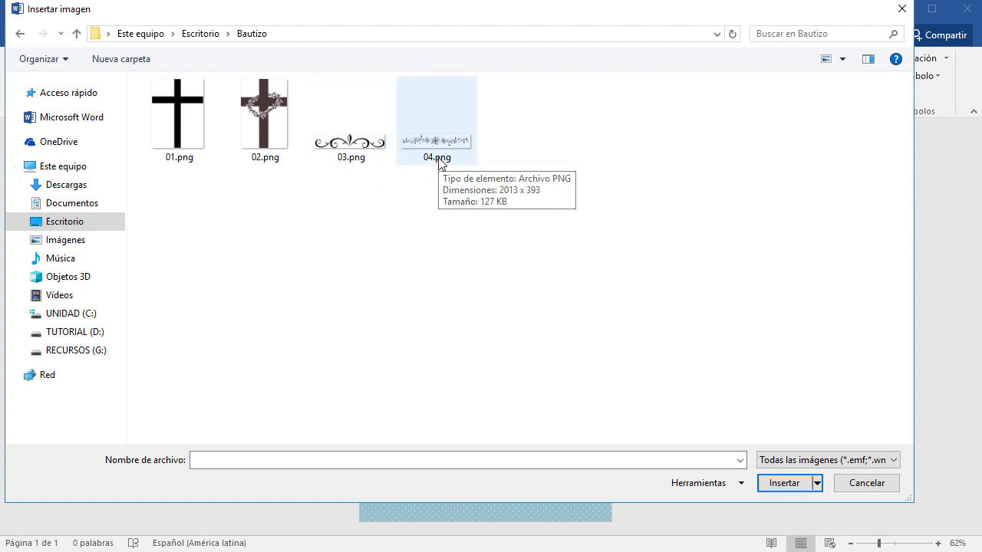
{"action": "left_click", "coordinate": [185, 121]}
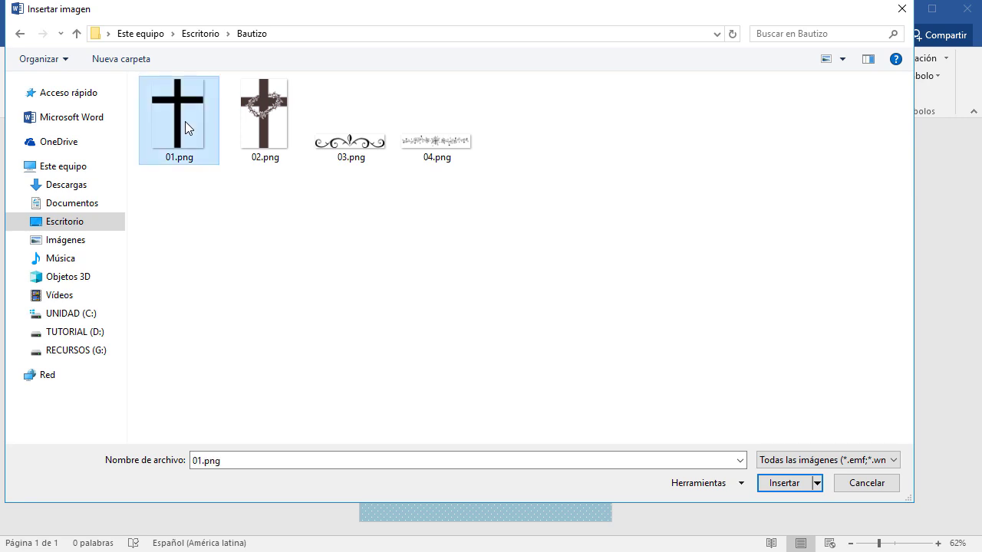
{"action": "left_click", "coordinate": [251, 132]}
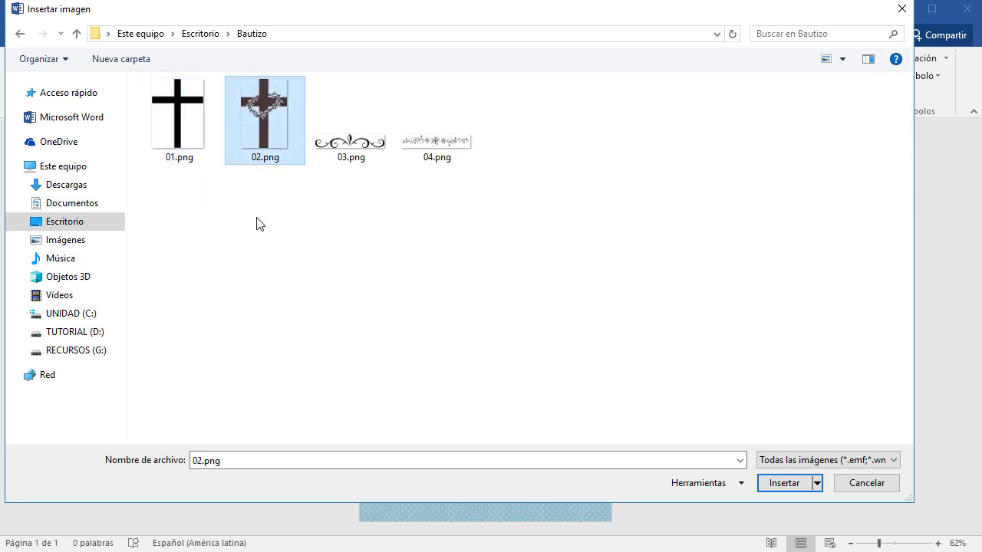
{"action": "left_click", "coordinate": [773, 483]}
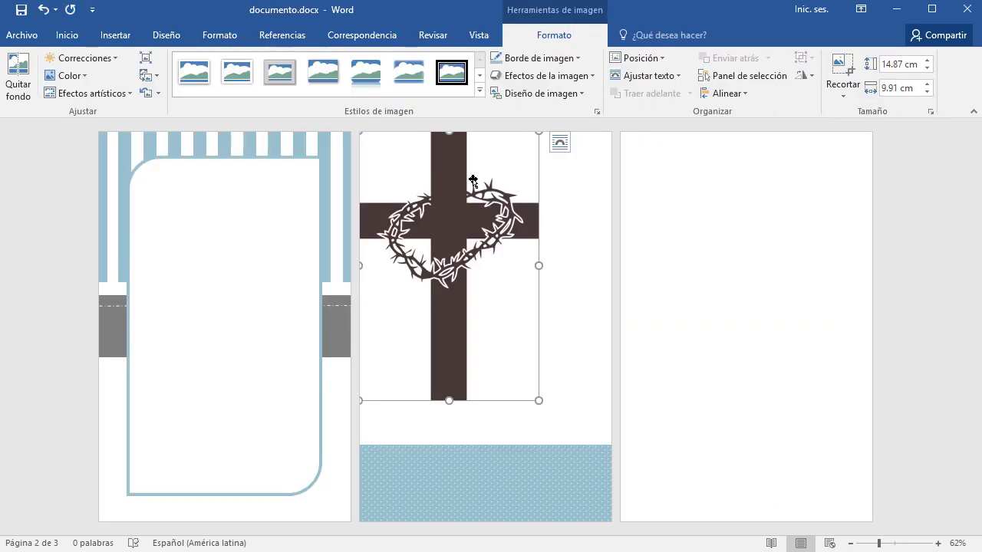
- Set the cross In Front of Text, shrink it to 3.6 × 2.4 cm, and place it top centre on the frame
{"action": "left_click", "coordinate": [560, 142]}
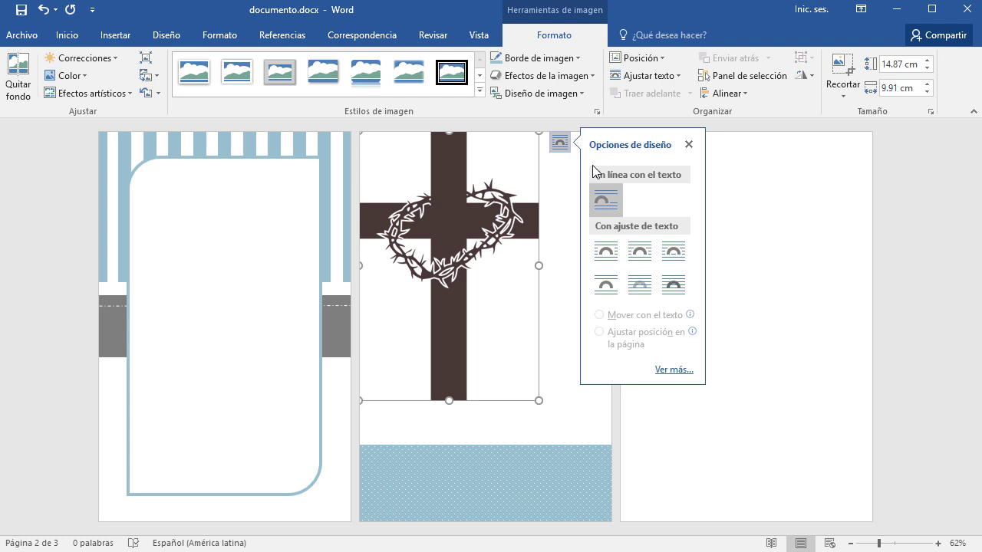
{"action": "left_click", "coordinate": [672, 284]}
{"action": "left_click_drag", "start_coordinate": [456, 209], "coordinate": [492, 250]}
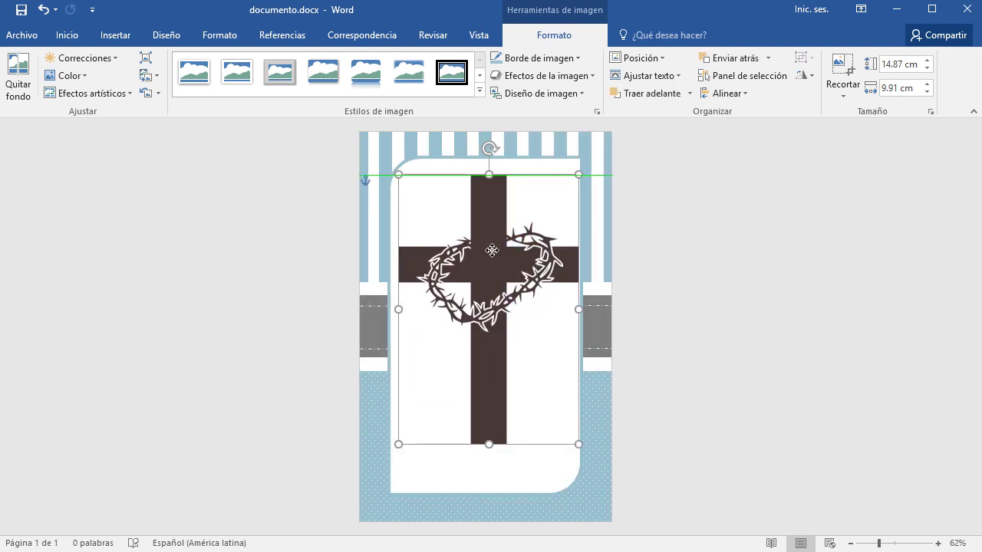
{"action": "left_click_drag", "start_coordinate": [578, 445], "coordinate": [443, 241]}
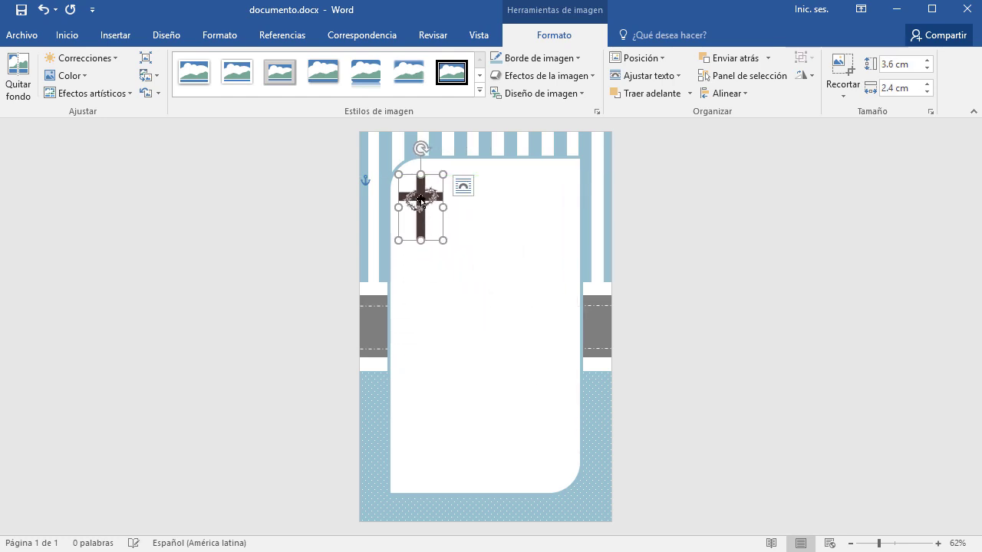
{"action": "left_click_drag", "start_coordinate": [420, 198], "coordinate": [487, 196]}
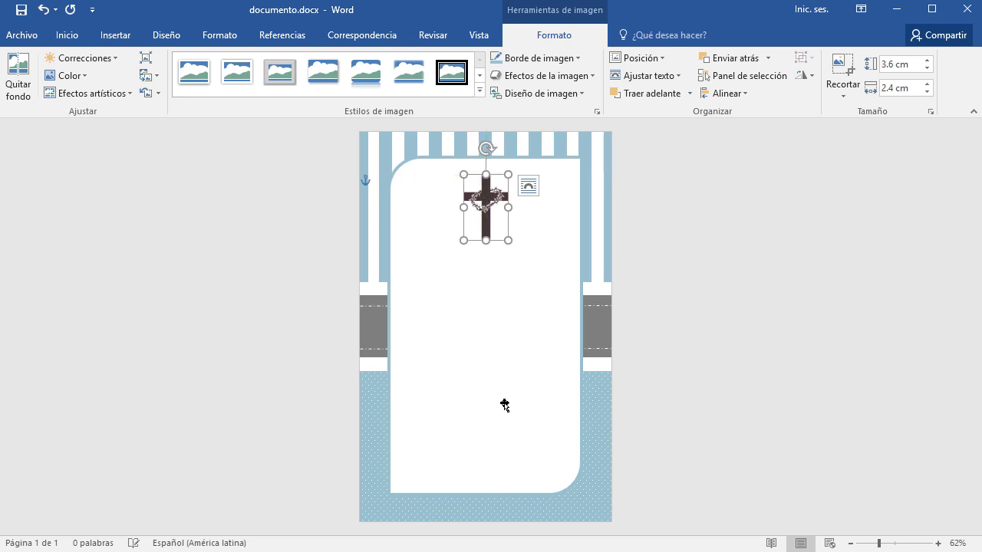
{"action": "scroll", "coordinate": [504, 410], "scroll_direction": "up", "scroll_amount": 1, "text": "ctrl"}
{"action": "scroll", "coordinate": [500, 416], "scroll_direction": "up", "scroll_amount": 5, "text": "ctrl"}
{"action": "scroll", "coordinate": [500, 417], "scroll_direction": "up", "scroll_amount": 4, "text": "ctrl"}
{"action": "scroll", "coordinate": [502, 423], "scroll_direction": "up", "scroll_amount": 3, "text": "ctrl"}
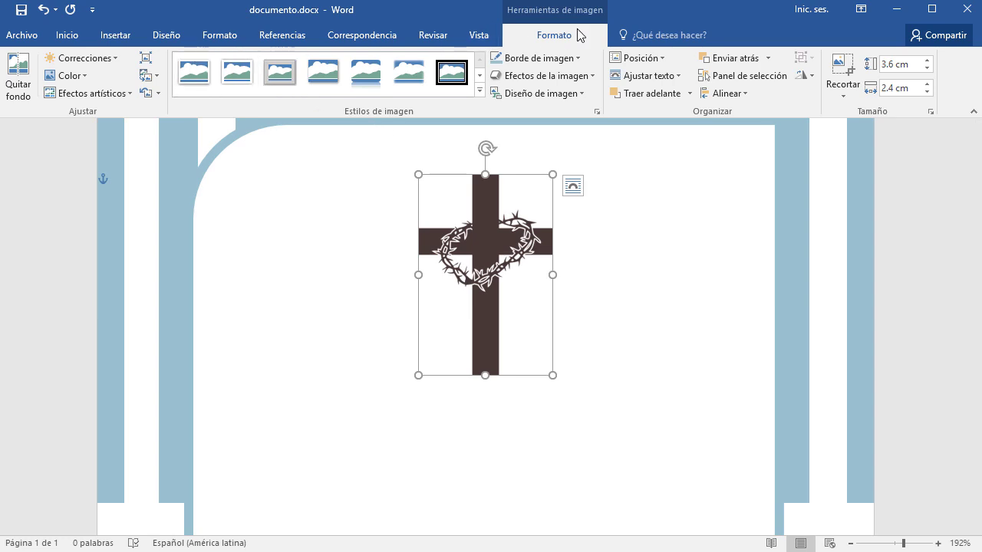
- Recolour the cross Blue, Accent 5 light, and shrink it to 2.7 × 1.8 cm, centred
{"action": "left_click", "coordinate": [82, 77]}
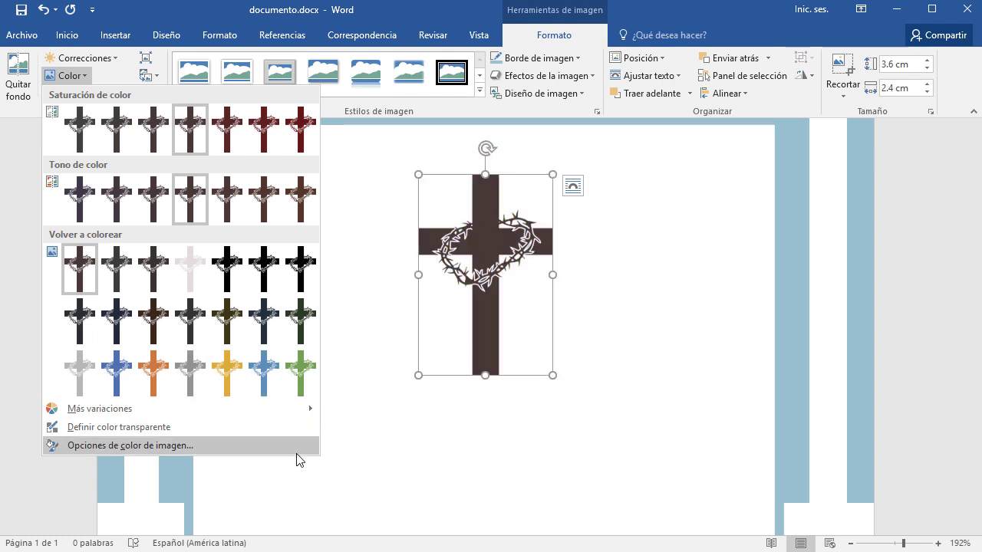
{"action": "left_click", "coordinate": [264, 386]}
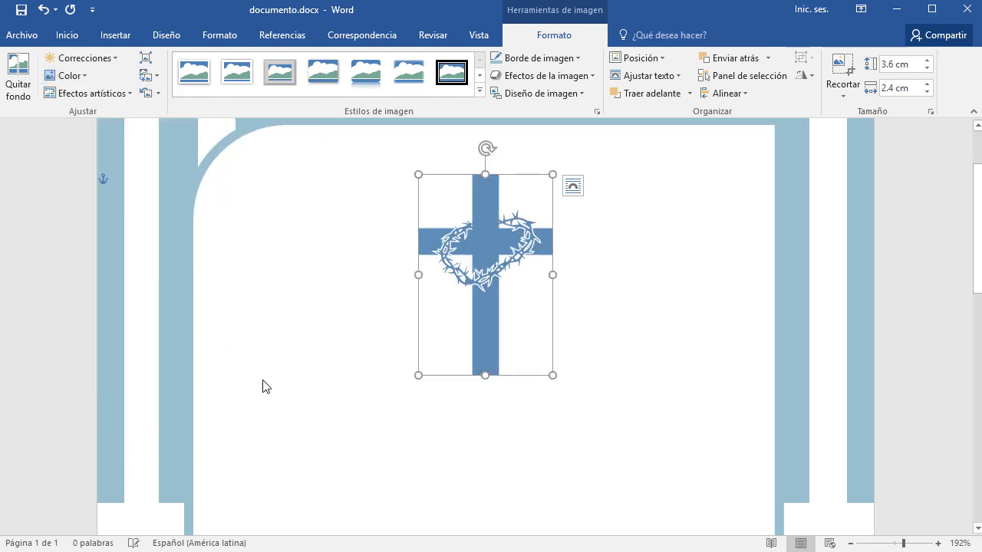
{"action": "left_click_drag", "start_coordinate": [552, 376], "coordinate": [520, 325]}
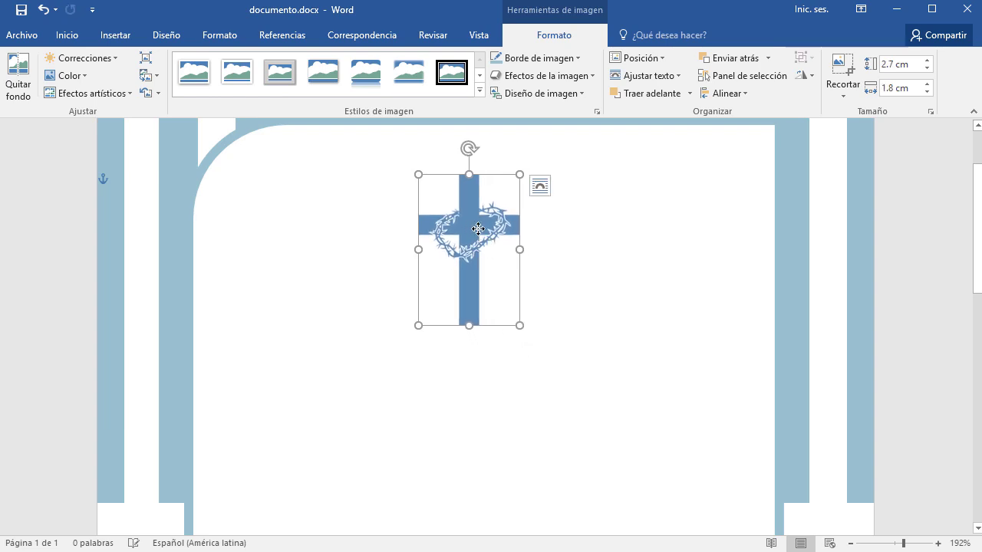
{"action": "left_click_drag", "start_coordinate": [478, 229], "coordinate": [502, 229]}
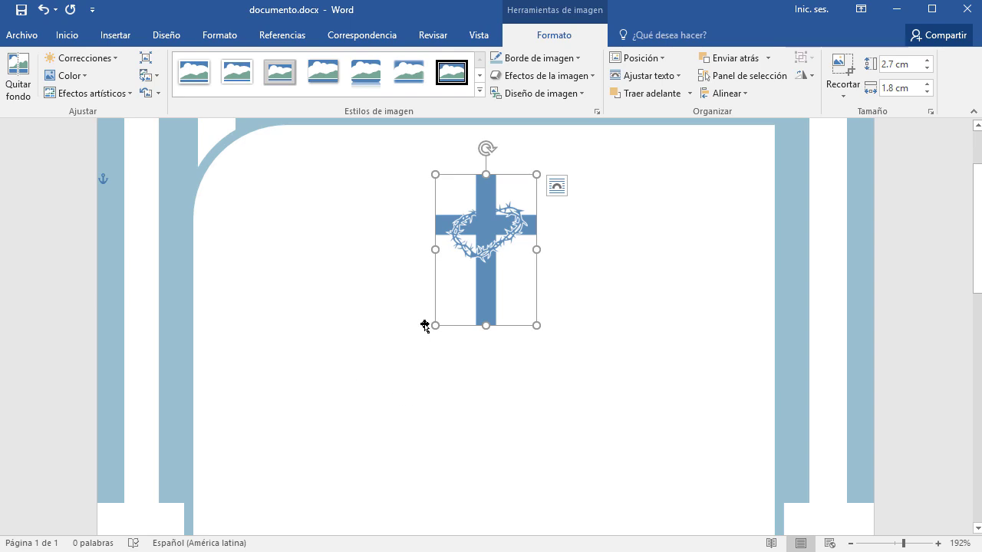
{"action": "left_click", "coordinate": [917, 352]}
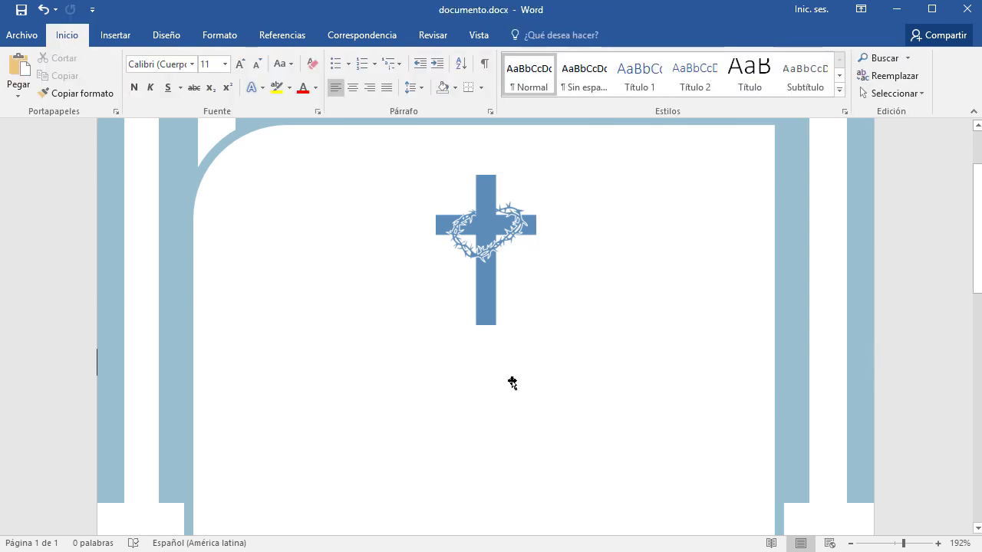
- Choose the swirl ornament 03.png to insert as a picture
{"action": "left_click", "coordinate": [119, 42]}
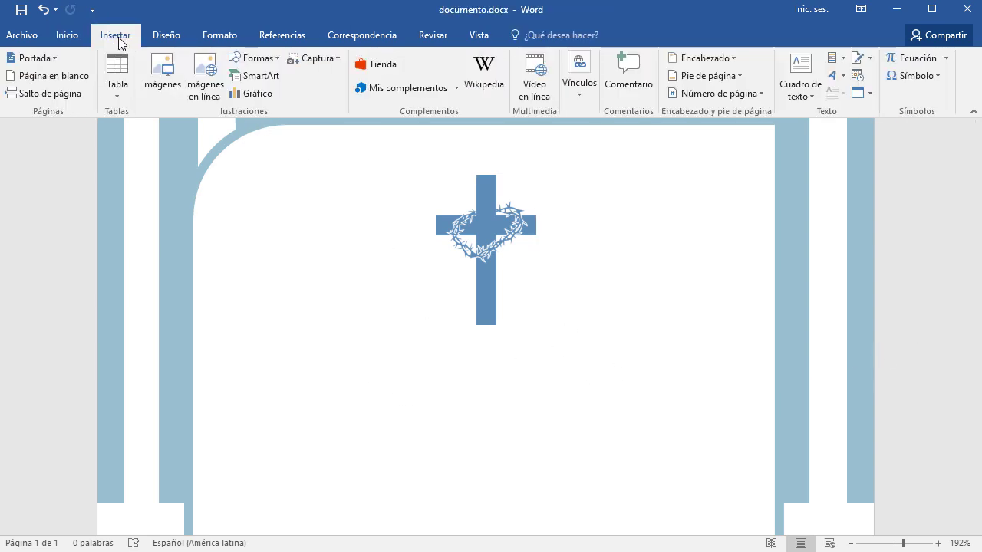
{"action": "left_click", "coordinate": [163, 73]}
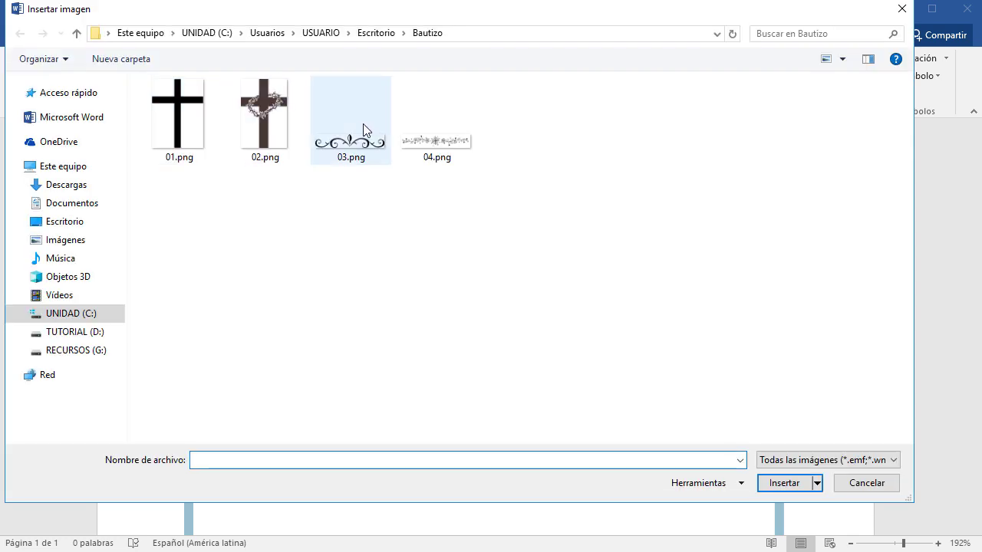
{"action": "left_click", "coordinate": [362, 146]}
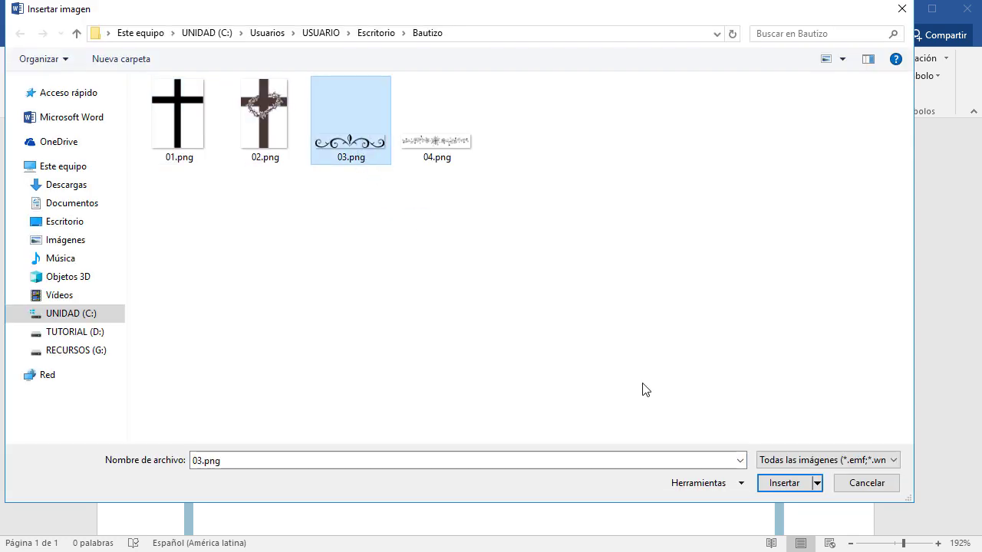
- Insert the 03.png ornament and set its wrapping to In Front of Text
{"action": "left_click", "coordinate": [786, 483]}
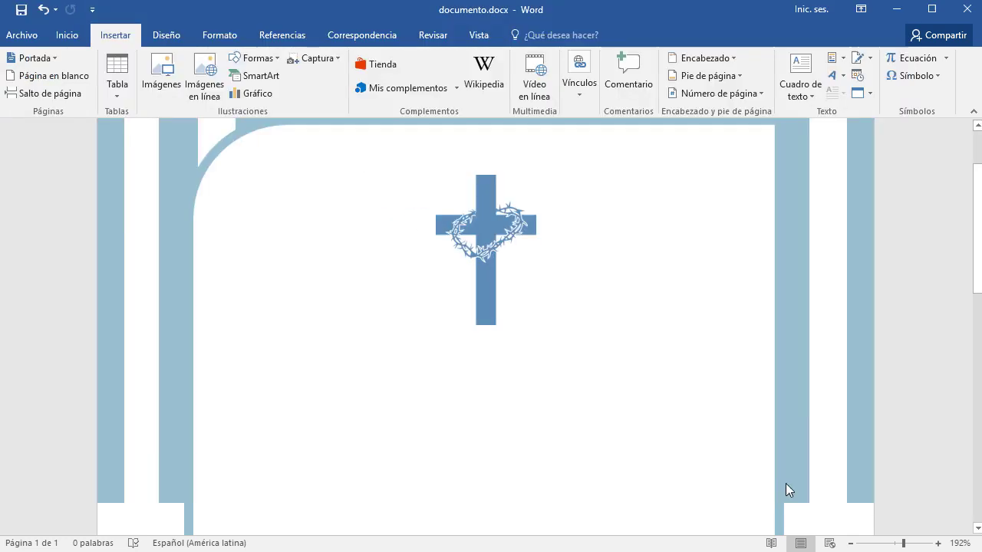
{"action": "left_click", "coordinate": [896, 359]}
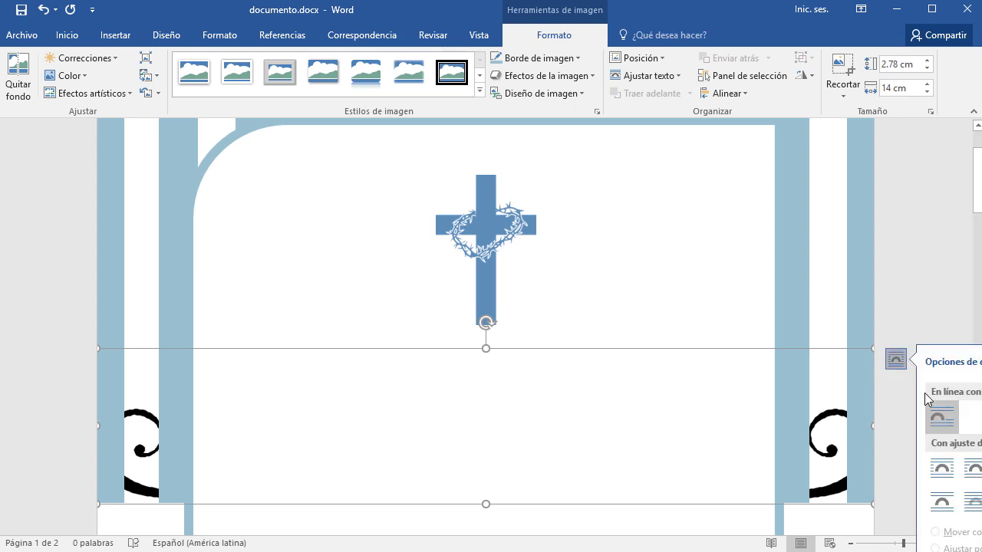
{"action": "left_click", "coordinate": [648, 76]}
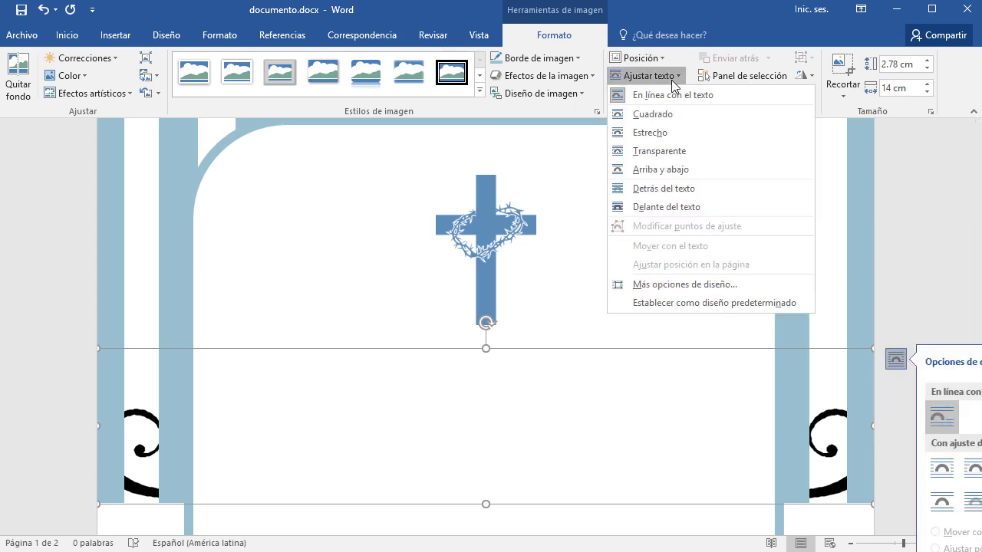
{"action": "left_click", "coordinate": [679, 204]}
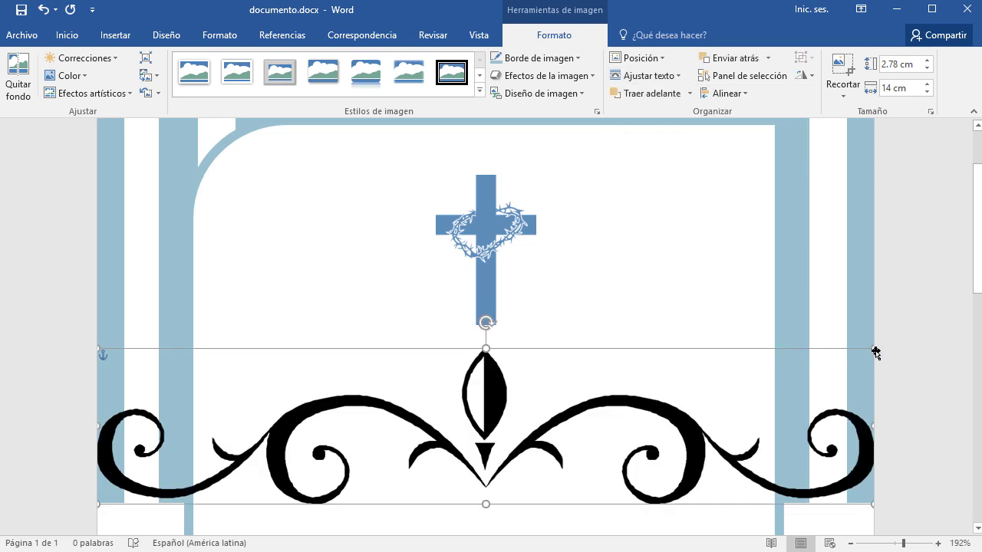
- Shrink the ornament to 1.12 × 5.65 cm and centre it just below the cross
{"action": "left_click_drag", "start_coordinate": [857, 354], "coordinate": [455, 466]}
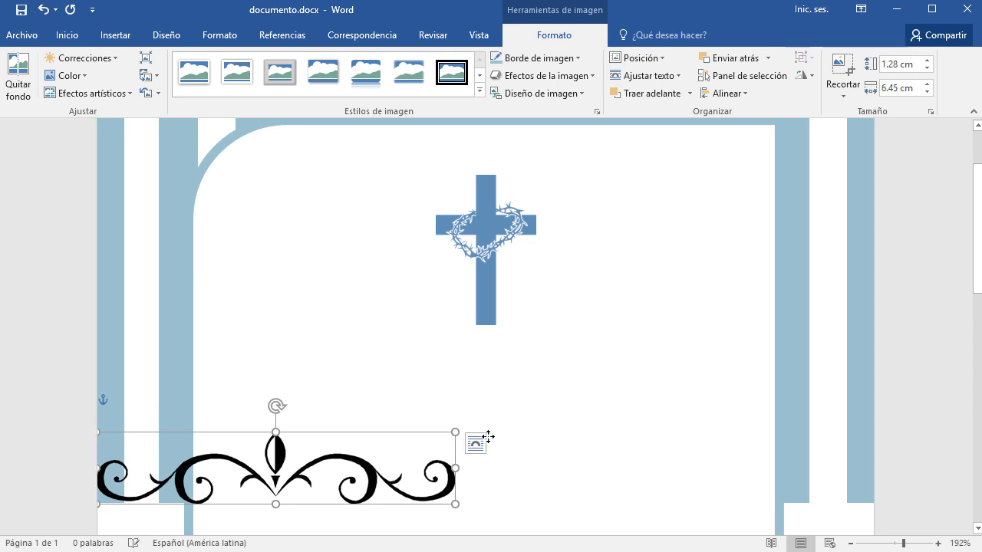
{"action": "left_click_drag", "start_coordinate": [372, 464], "coordinate": [579, 383]}
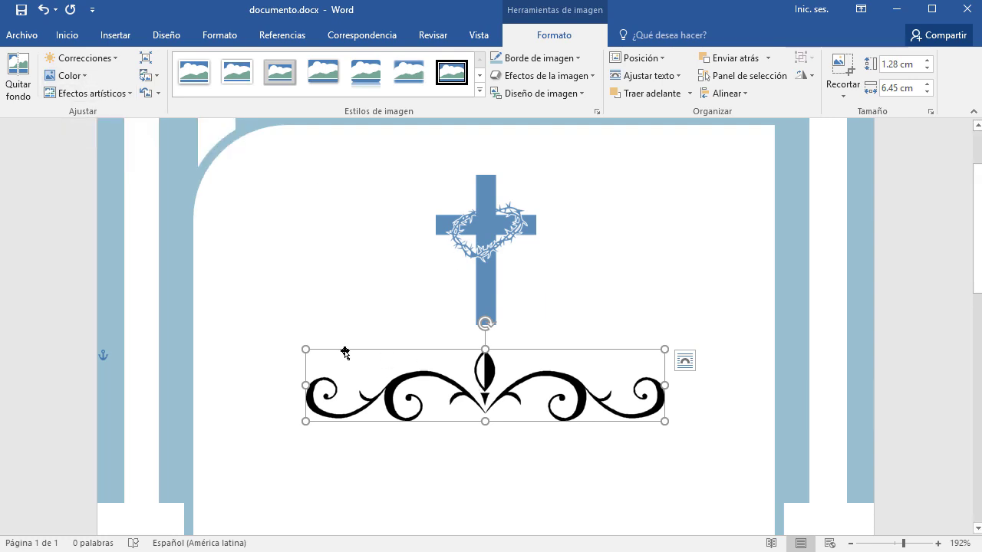
{"action": "left_click_drag", "start_coordinate": [302, 350], "coordinate": [350, 358]}
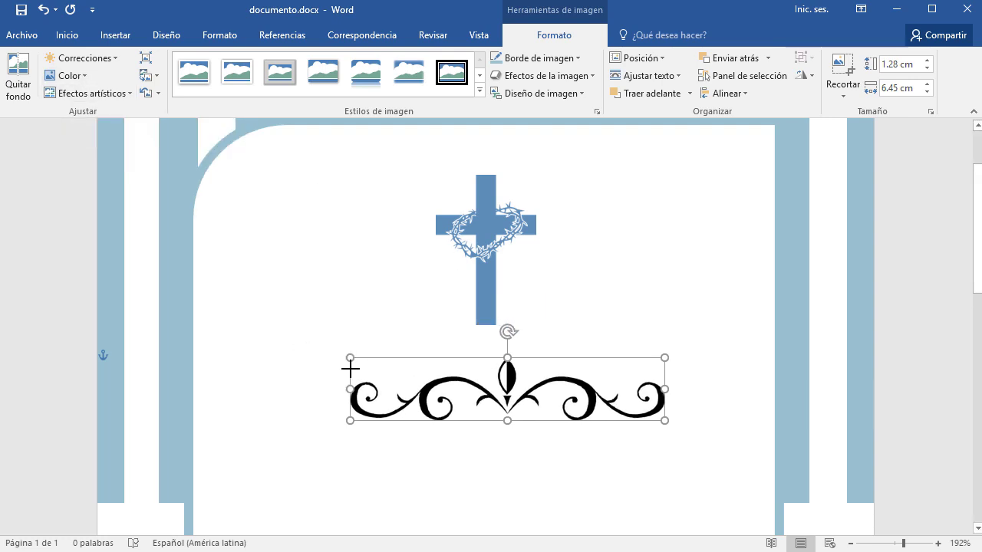
{"action": "left_click_drag", "start_coordinate": [490, 364], "coordinate": [485, 359]}
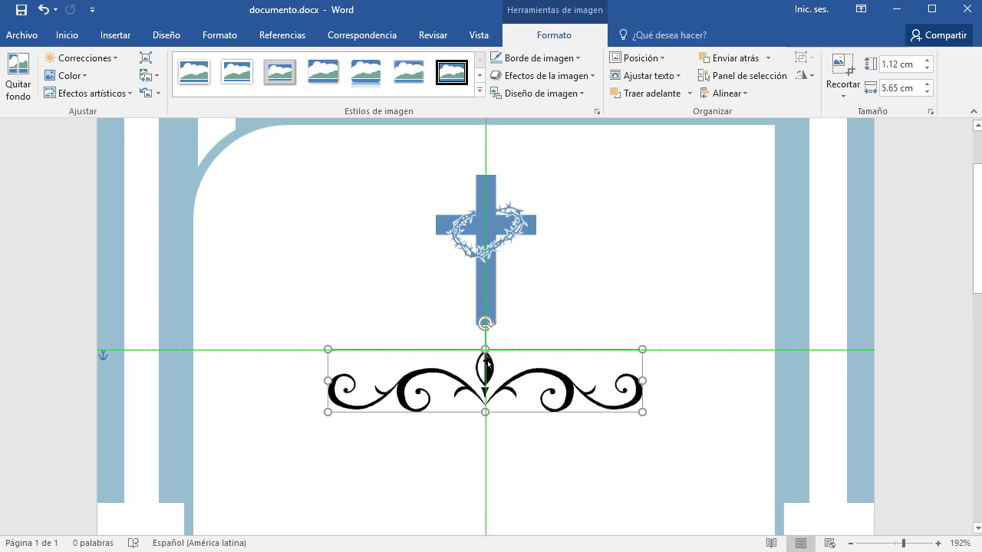
- Recolour the swirl ornament Gray, Accent 3 light
{"action": "left_click", "coordinate": [73, 75]}
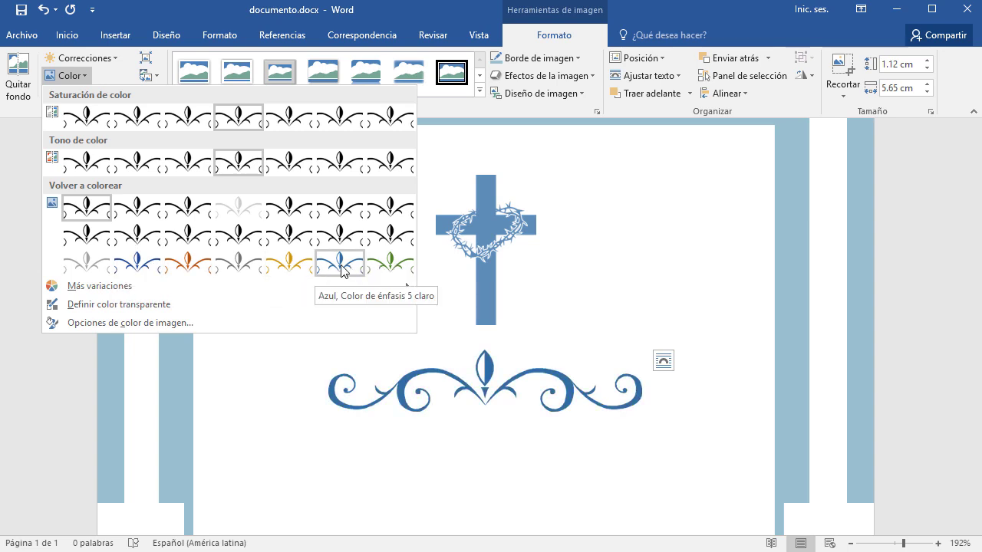
{"action": "left_click", "coordinate": [243, 279]}
{"action": "scroll", "coordinate": [590, 371], "scroll_direction": "down", "scroll_amount": 4, "text": "ctrl"}
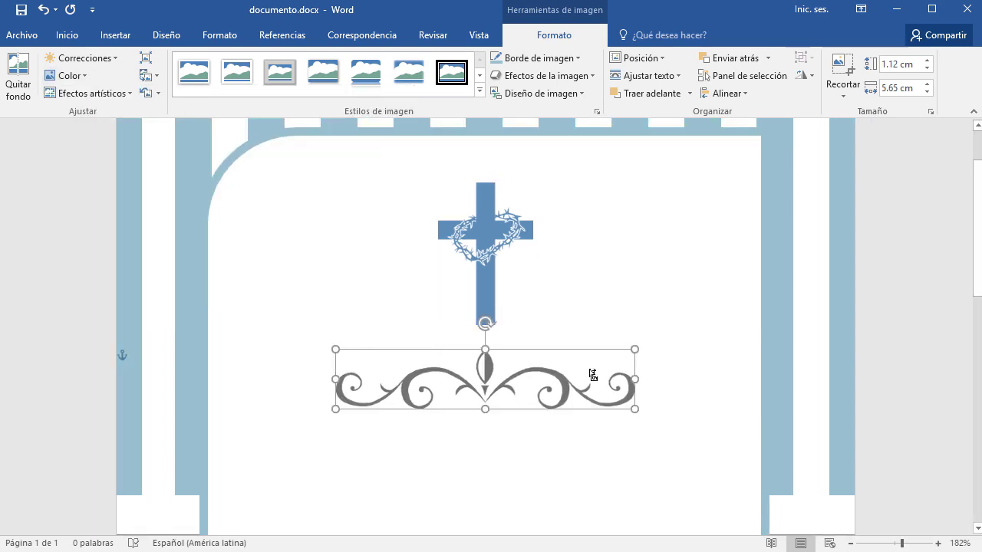
{"action": "scroll", "coordinate": [591, 373], "scroll_direction": "down", "scroll_amount": 5}
{"action": "scroll", "coordinate": [592, 374], "scroll_direction": "down", "scroll_amount": 2, "text": "ctrl"}
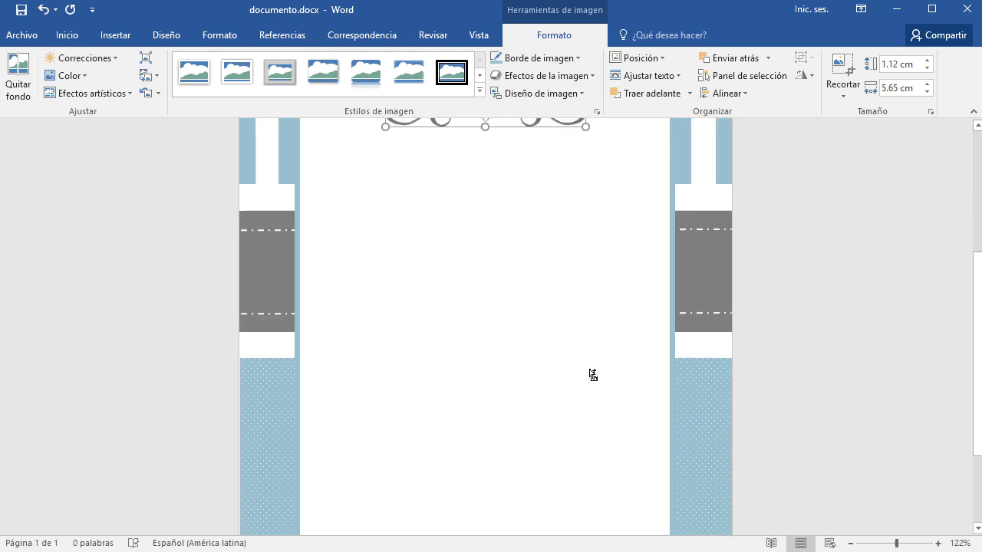
{"action": "scroll", "coordinate": [593, 374], "scroll_direction": "down", "scroll_amount": 2, "text": "ctrl"}
{"action": "scroll", "coordinate": [591, 373], "scroll_direction": "up", "scroll_amount": 2}
{"action": "scroll", "coordinate": [590, 372], "scroll_direction": "up", "scroll_amount": 2}
{"action": "scroll", "coordinate": [590, 371], "scroll_direction": "up", "scroll_amount": 1}
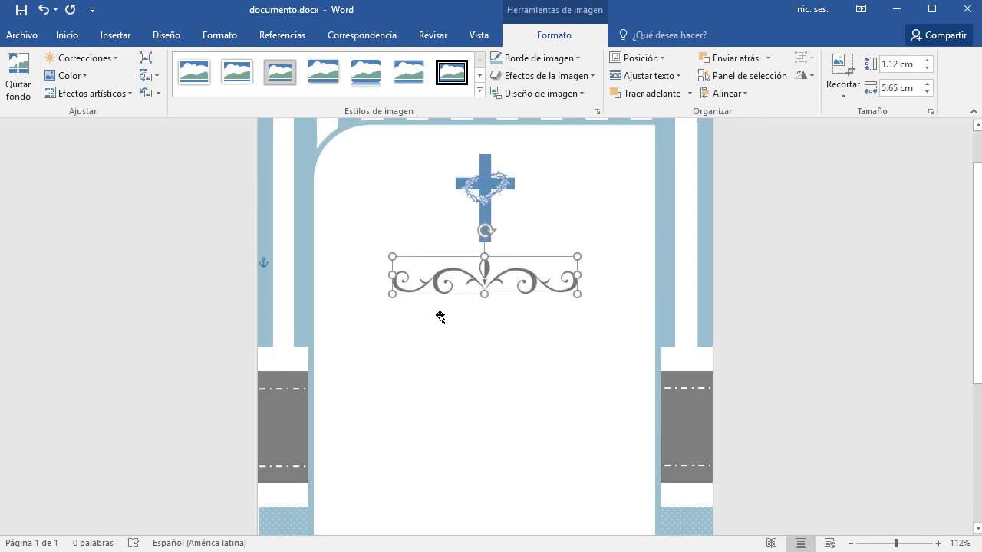
{"action": "left_click", "coordinate": [880, 322]}
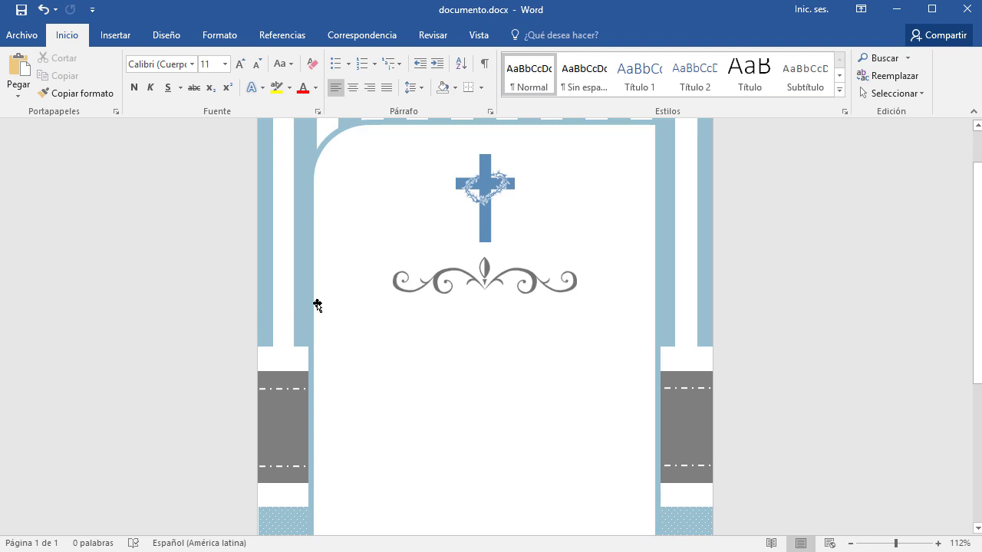
- Centre the line under the ornament and delete its blank spaces
{"action": "left_click", "coordinate": [351, 88]}
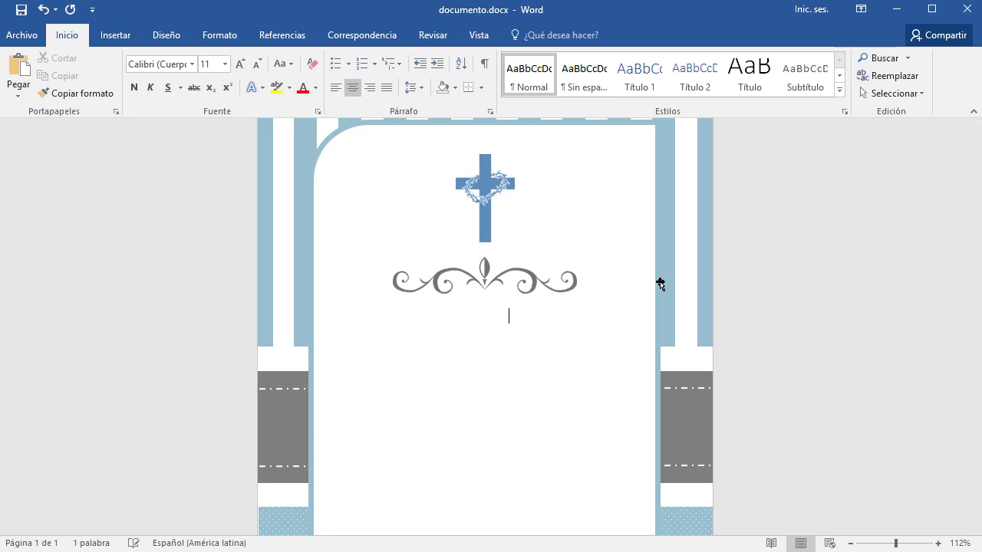
{"action": "key", "text": "shift+Home"}
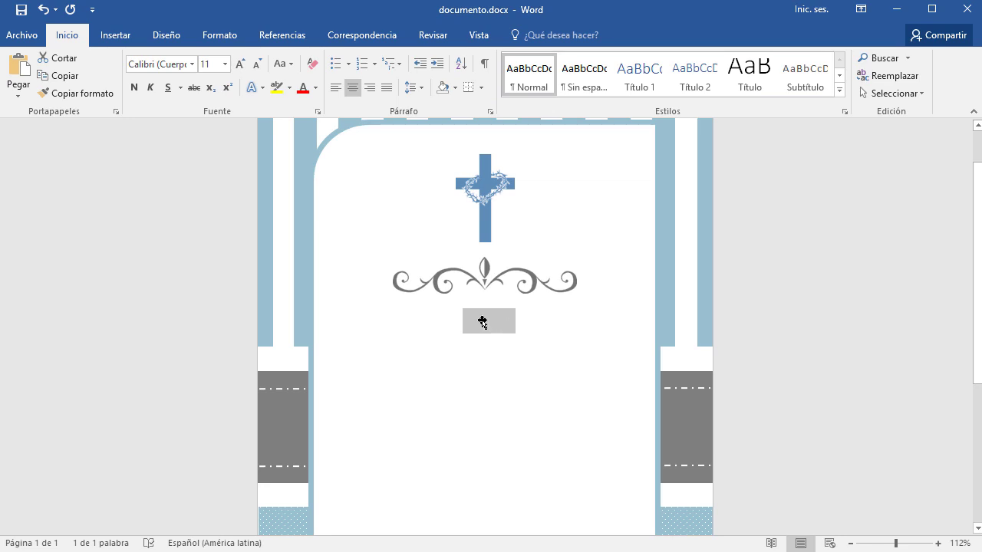
{"action": "key", "text": "Delete"}
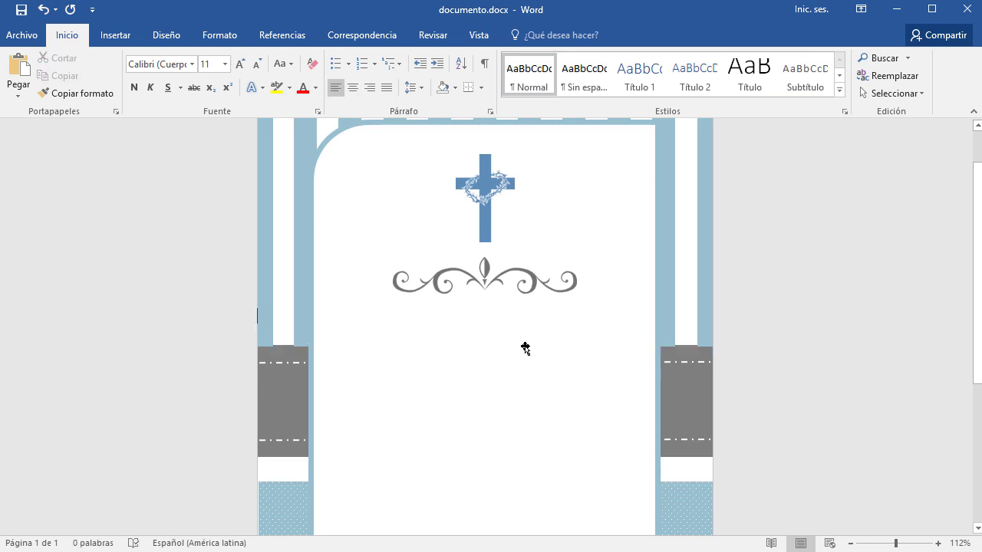
{"action": "key", "text": "ctrl+z"}
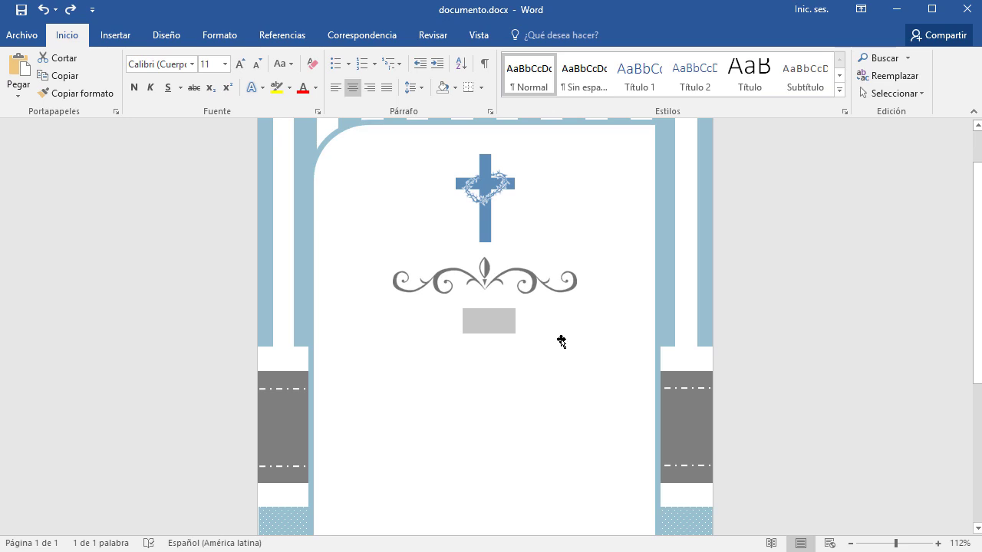
{"action": "key", "text": "Delete"}
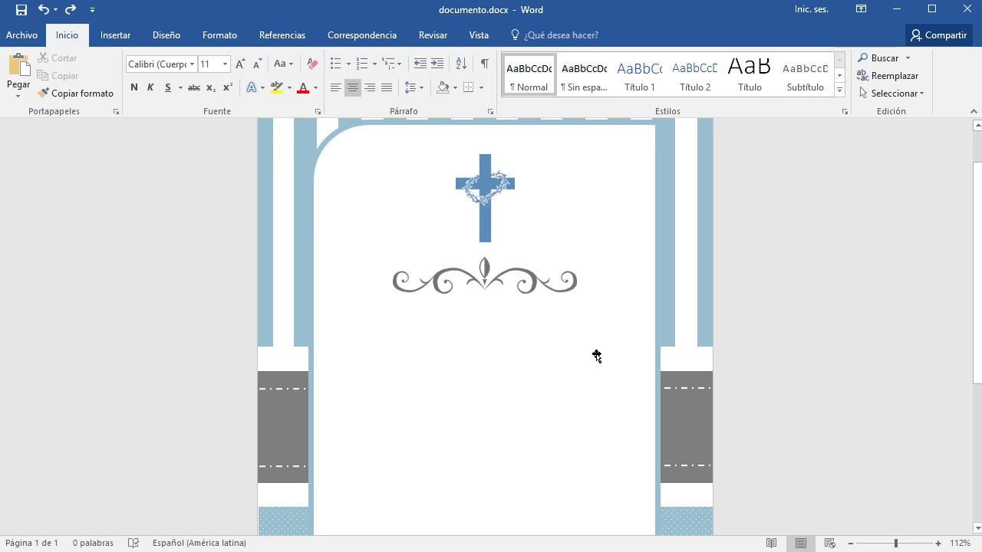
- Draw a text box below the gray ornament
{"action": "left_click", "coordinate": [123, 35]}
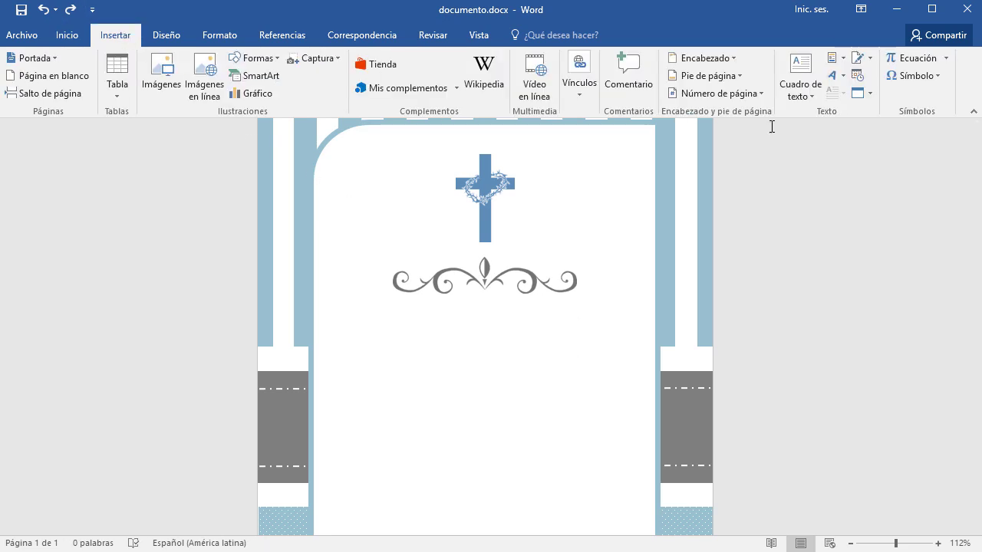
{"action": "left_click", "coordinate": [808, 97]}
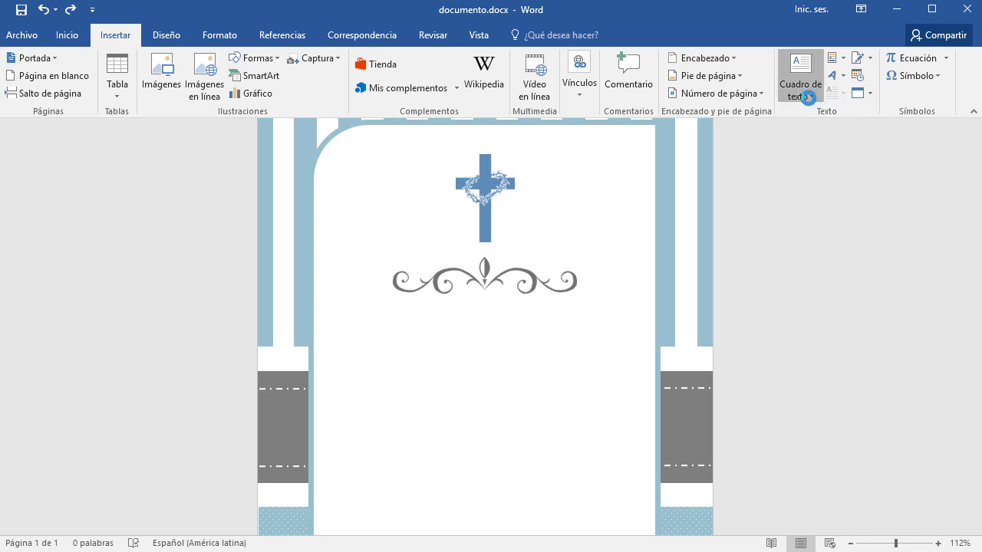
{"action": "left_click", "coordinate": [844, 21]}
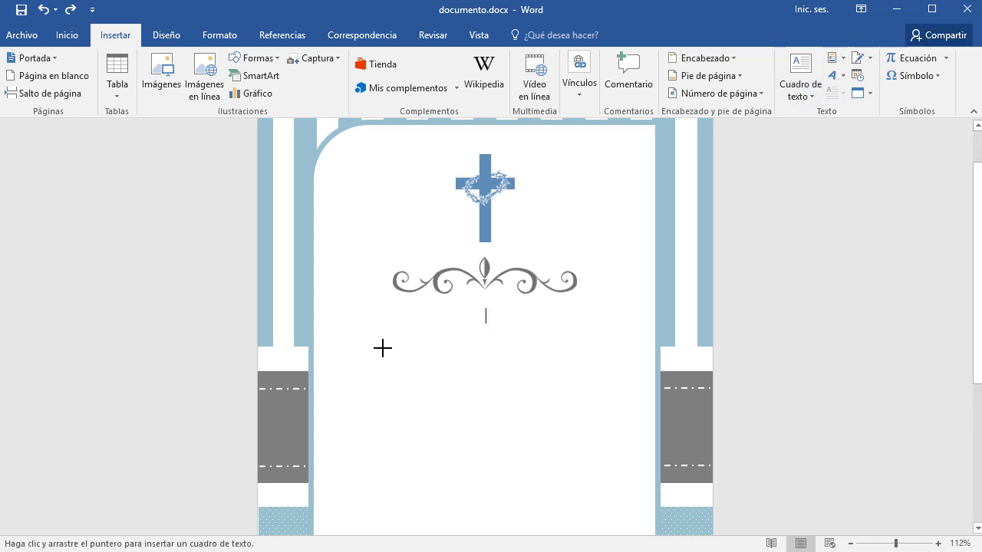
{"action": "left_click_drag", "start_coordinate": [379, 332], "coordinate": [568, 444]}
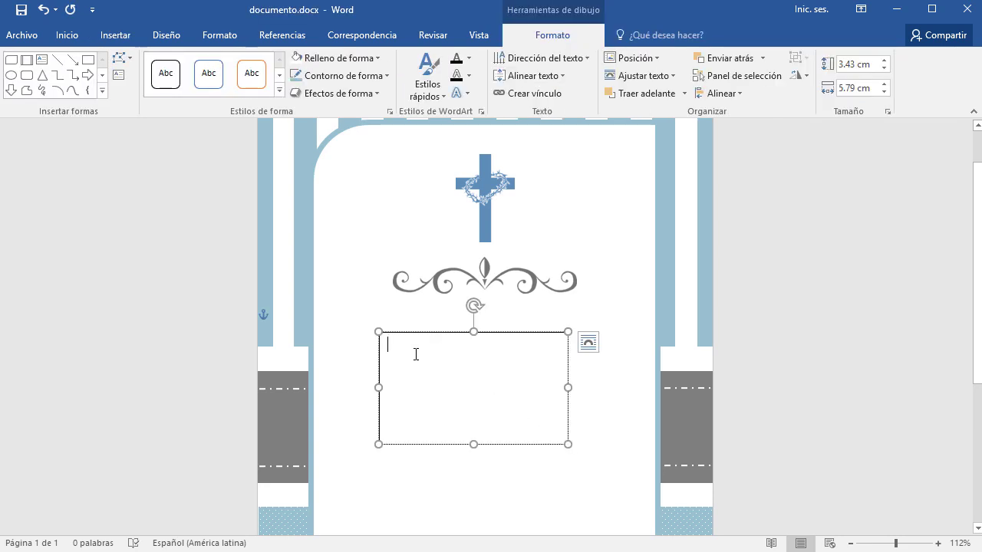
- Type 'Por favor únase a nosotros…', correcting 'unase' to 'únase' via spelling suggestions
{"action": "type", "text": "Por favor unase"}
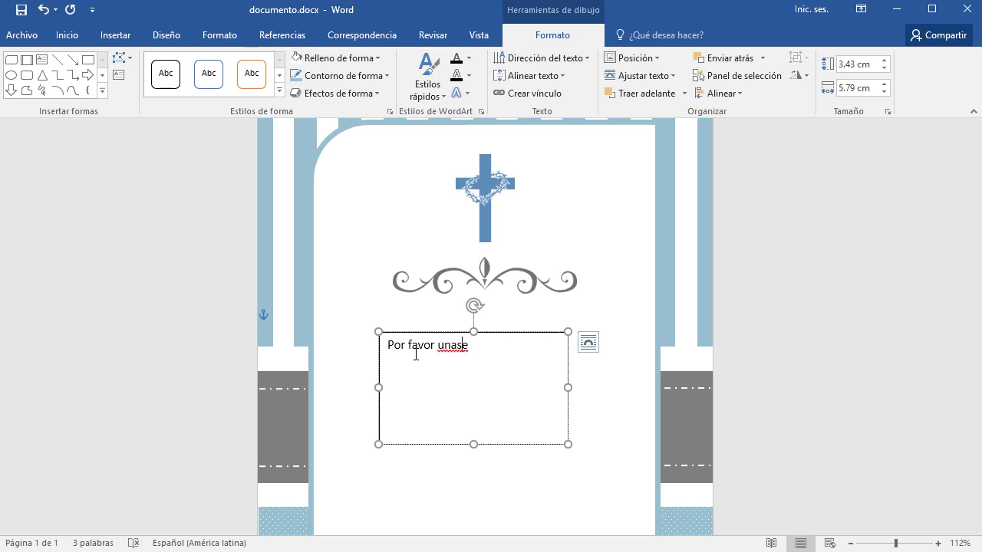
{"action": "right_click", "coordinate": [416, 354]}
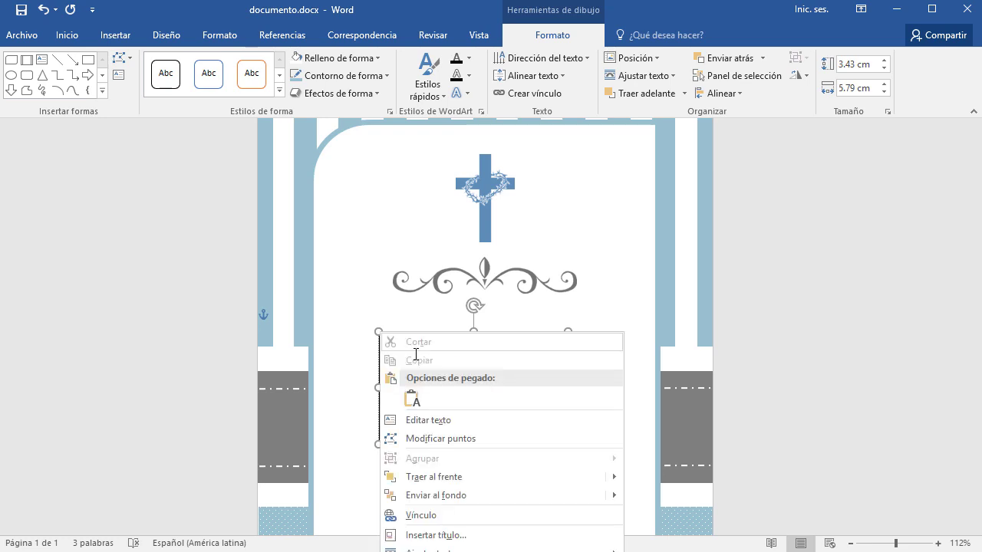
{"action": "key", "text": "Escape"}
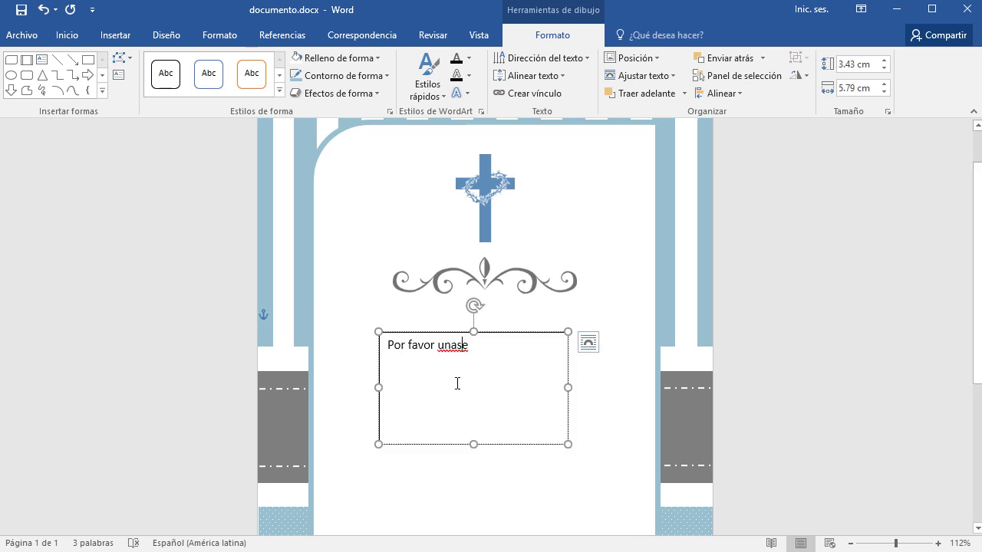
{"action": "right_click", "coordinate": [450, 350]}
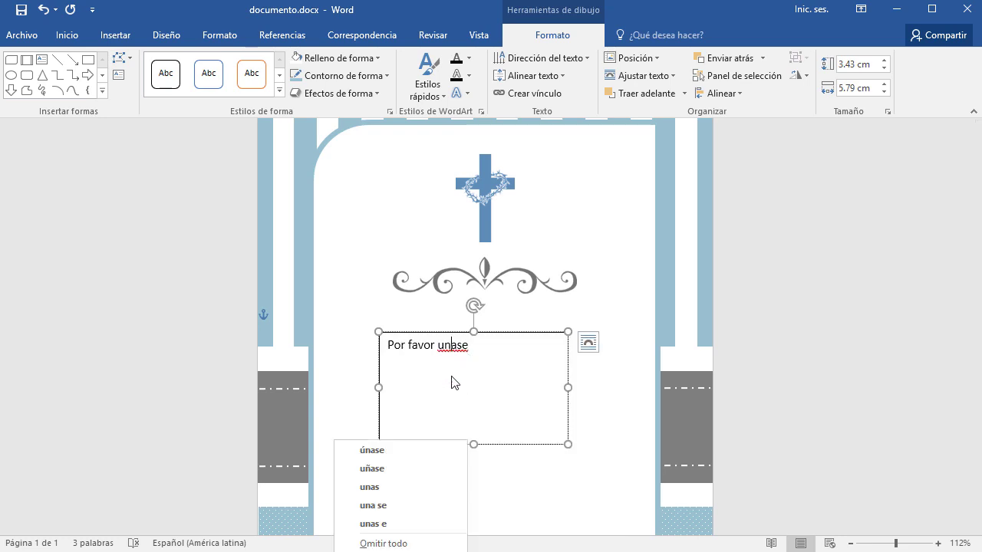
{"action": "left_click", "coordinate": [400, 450]}
{"action": "type", "text": "no"}
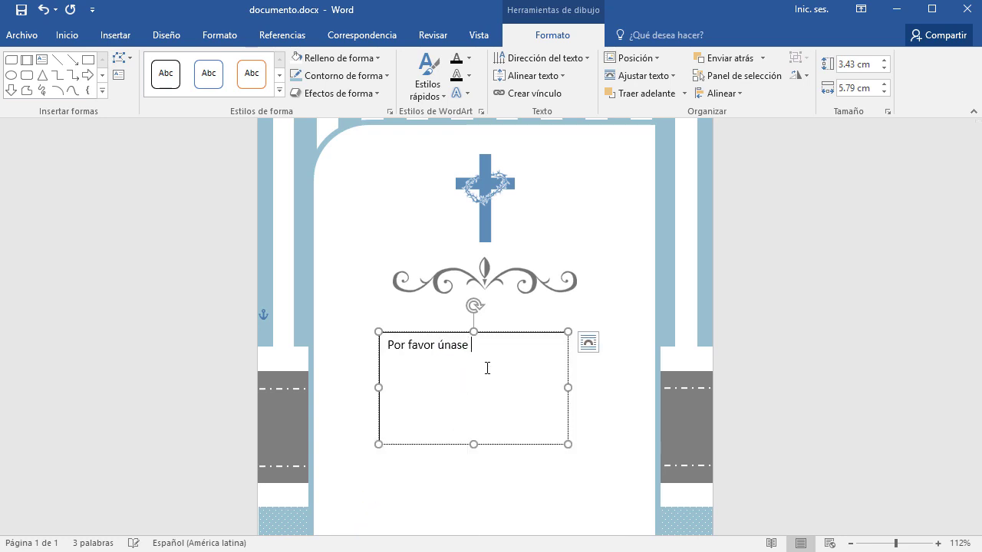
{"action": "type", "text": "sotros para"}
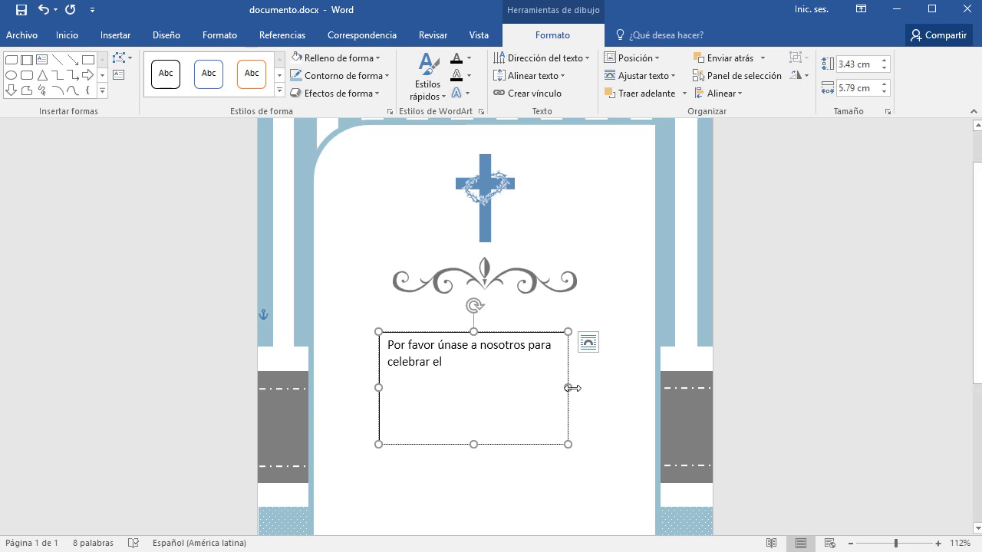
- Widen the invitation text box on both sides and move it up toward the ornament
{"action": "left_click_drag", "start_coordinate": [569, 388], "coordinate": [619, 388]}
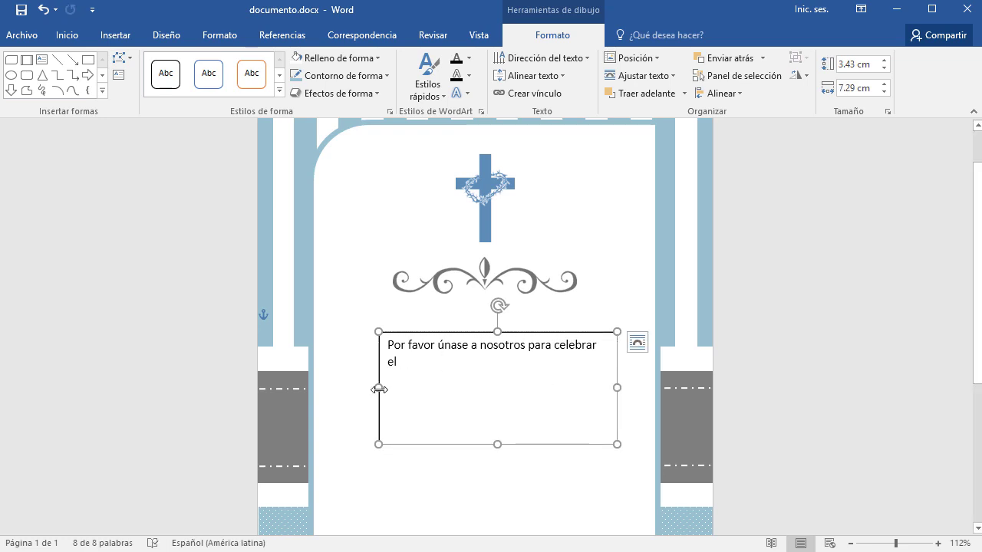
{"action": "left_click_drag", "start_coordinate": [378, 388], "coordinate": [341, 391]}
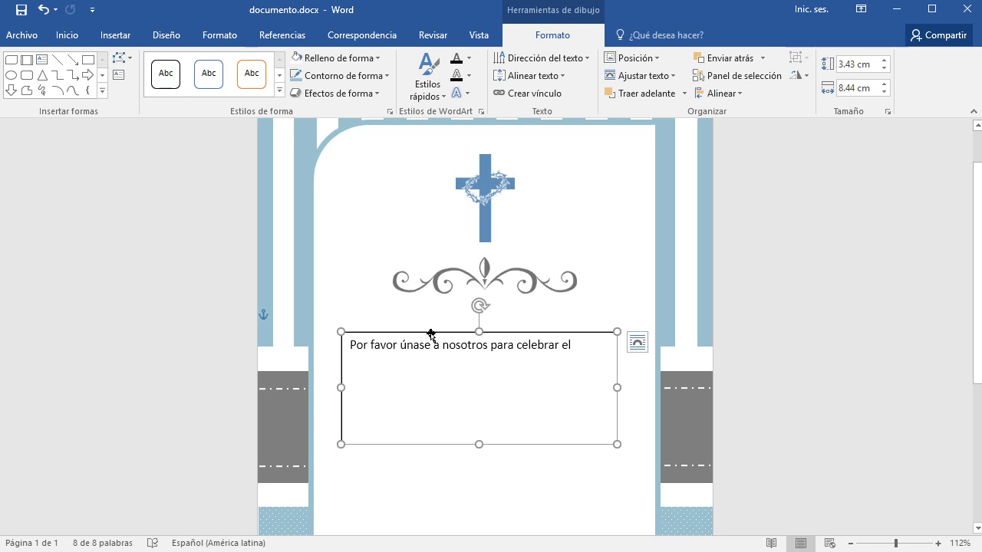
{"action": "mouse_move", "coordinate": [432, 330]}
{"action": "left_mouse_down"}
{"action": "mouse_move", "coordinate": [331, 284]}
{"action": "mouse_move", "coordinate": [356, 278]}
{"action": "left_mouse_up"}
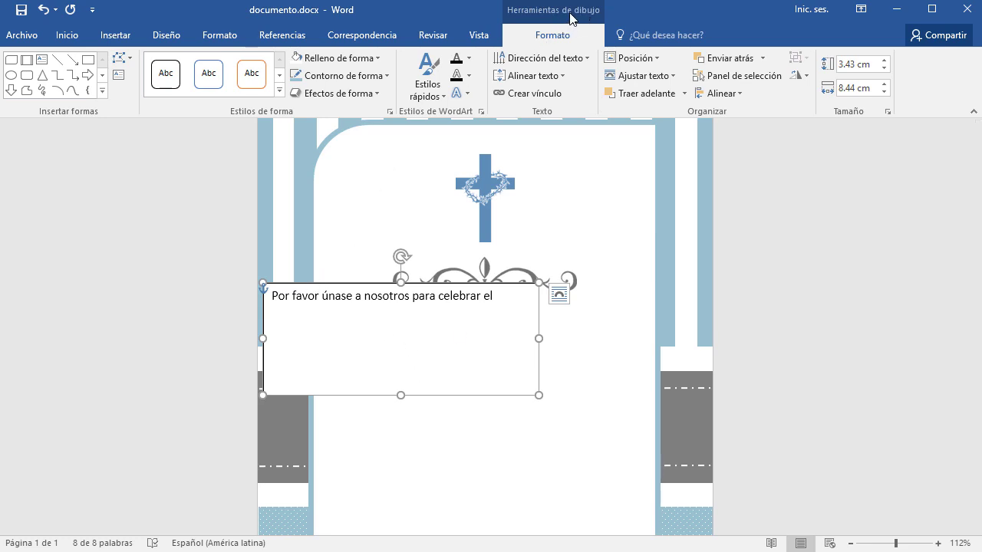
- Set the text box to Sin relleno and Sin contorno, shrink it to one line, and centre it beneath the ornament
{"action": "left_click", "coordinate": [347, 59]}
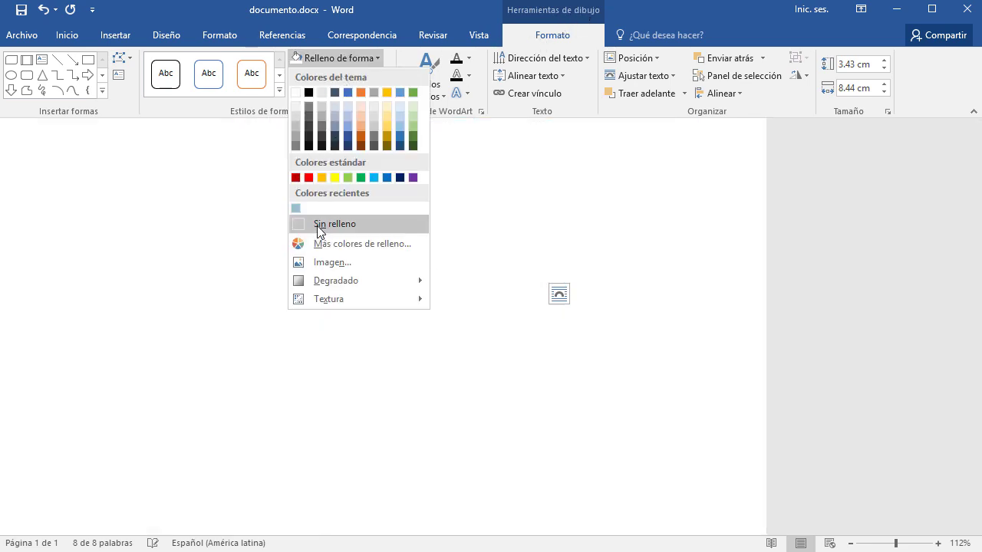
{"action": "left_click", "coordinate": [318, 222]}
{"action": "left_click", "coordinate": [341, 75]}
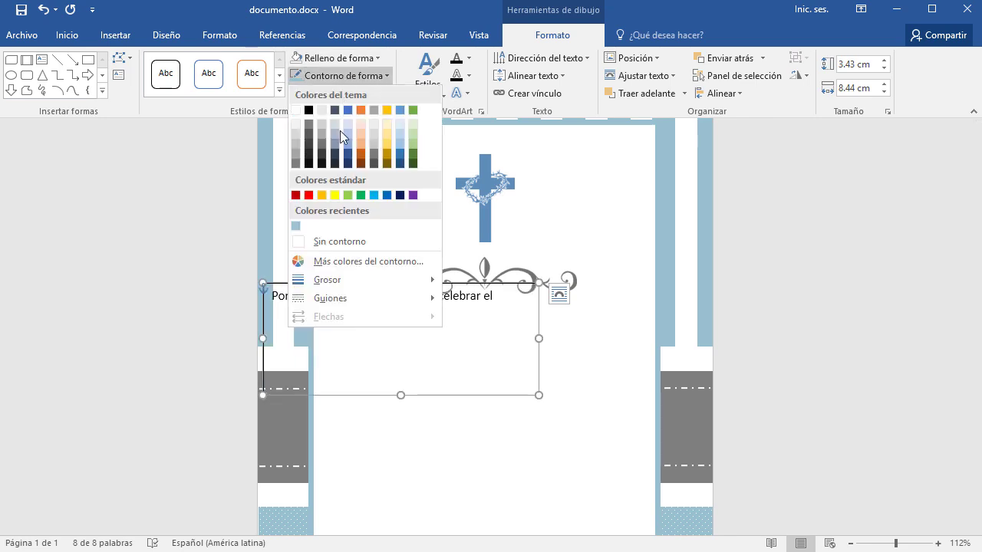
{"action": "left_click", "coordinate": [342, 243]}
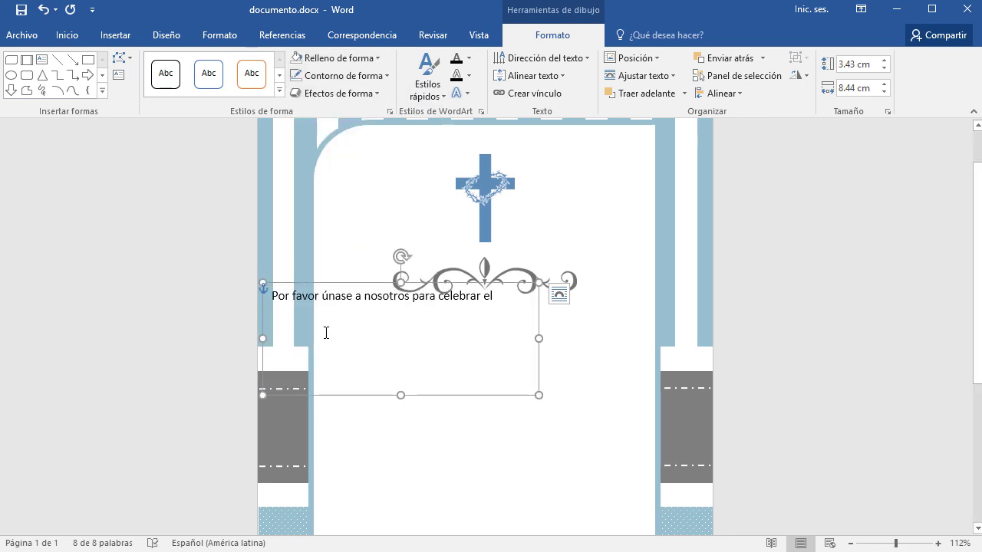
{"action": "left_click_drag", "start_coordinate": [399, 393], "coordinate": [401, 315]}
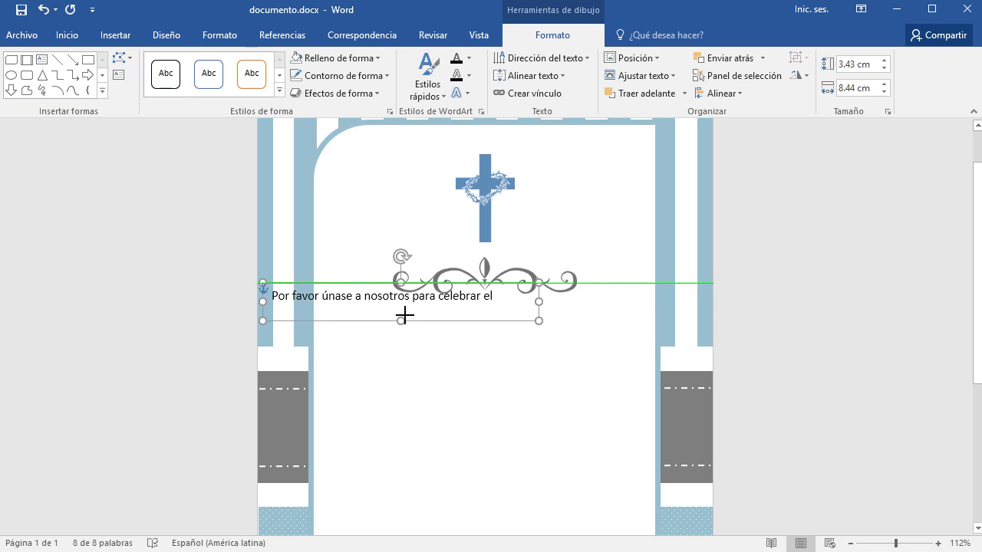
{"action": "left_click_drag", "start_coordinate": [354, 285], "coordinate": [440, 308]}
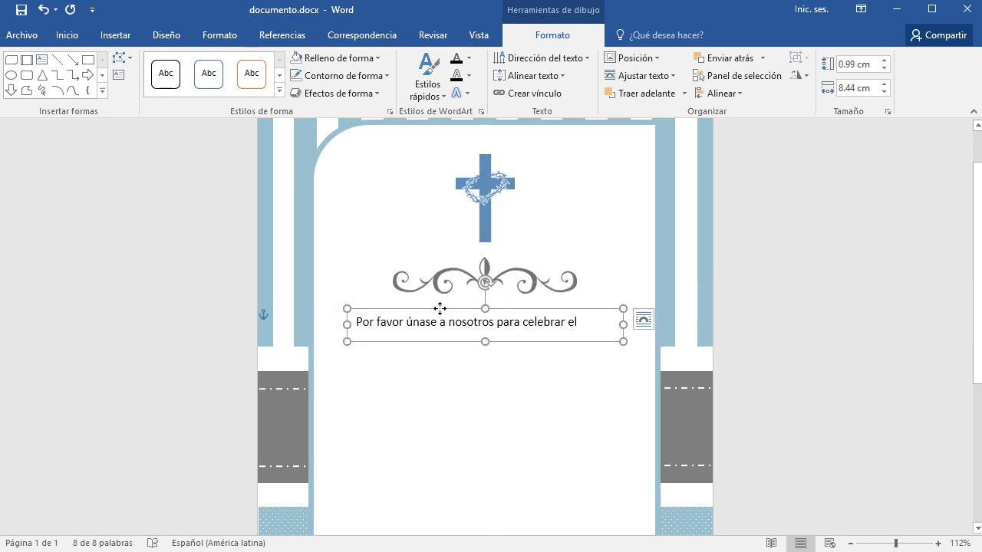
- Set the invitation sentence in Century Gothic
{"action": "left_click", "coordinate": [77, 37]}
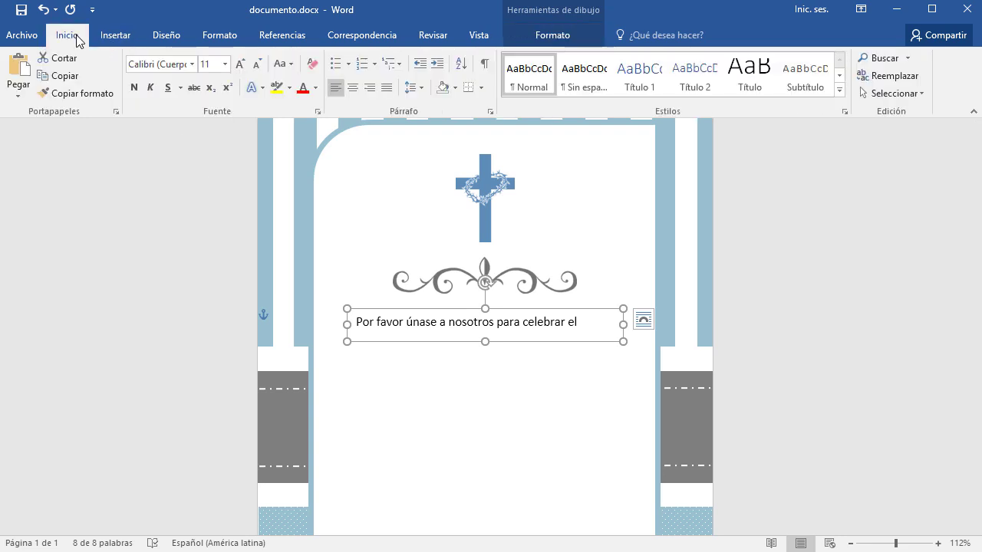
{"action": "left_click", "coordinate": [191, 65]}
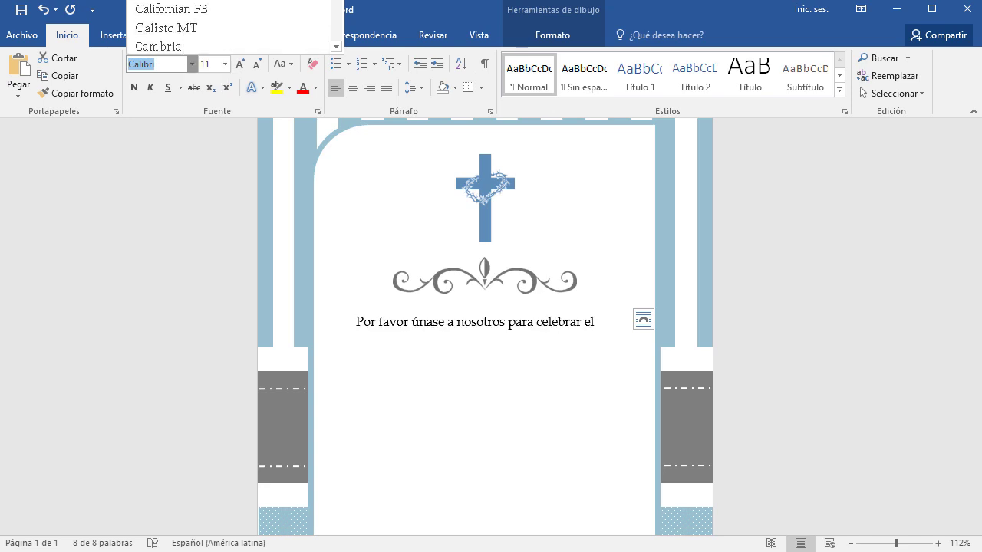
{"action": "type", "text": "Century Gothi"}
{"action": "key", "text": "Return"}
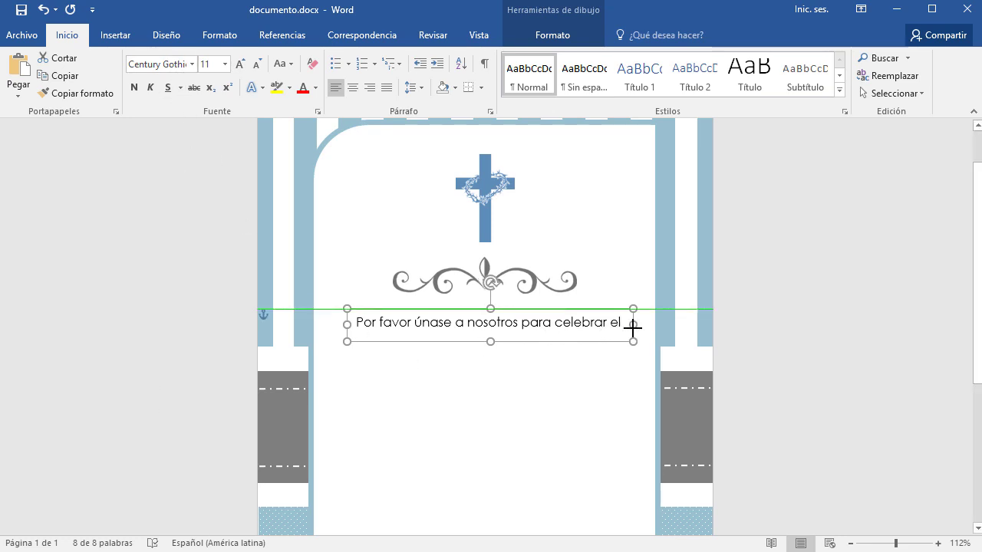
- Widen the text box slightly and nudge it left so the whole line, including 'el', fits
{"action": "left_click_drag", "start_coordinate": [621, 327], "coordinate": [633, 325]}
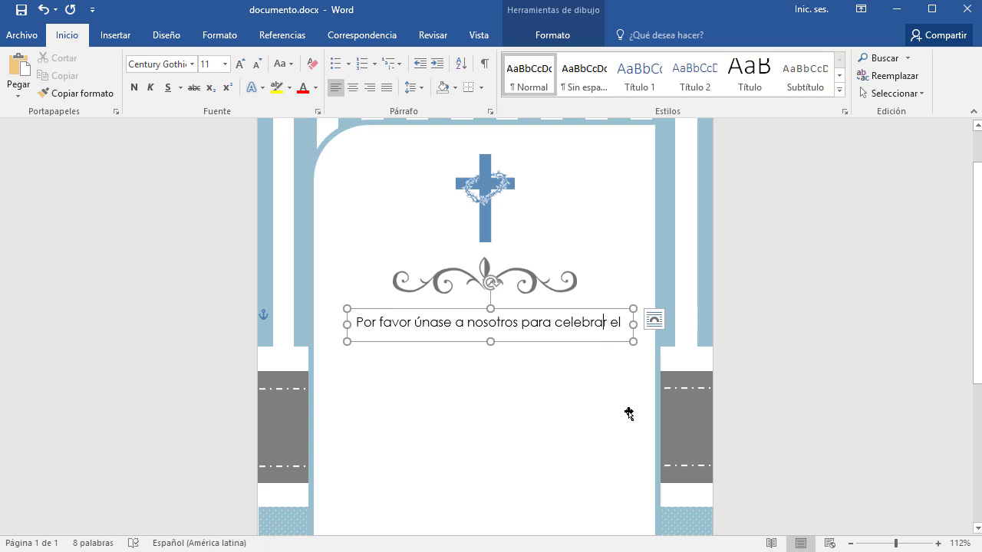
{"action": "left_click_drag", "start_coordinate": [569, 309], "coordinate": [556, 306]}
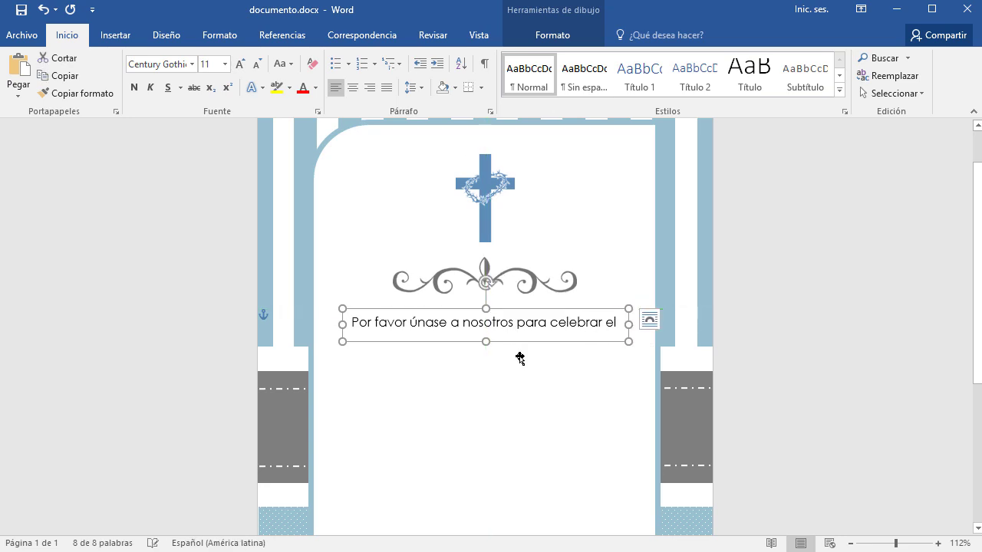
{"action": "scroll", "coordinate": [539, 407], "scroll_direction": "down", "scroll_amount": 1}
{"action": "scroll", "coordinate": [537, 410], "scroll_direction": "down", "scroll_amount": 2}
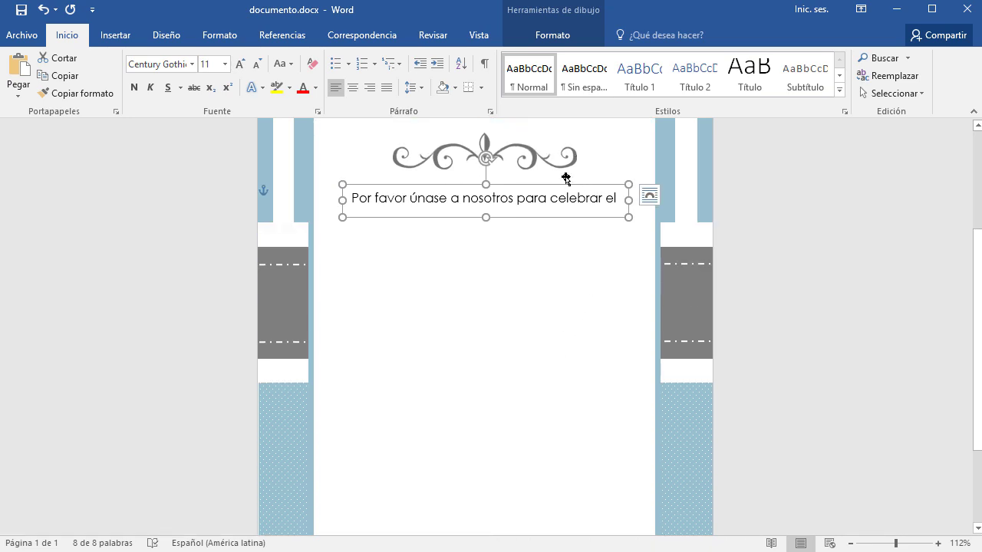
{"action": "left_click", "coordinate": [118, 36]}
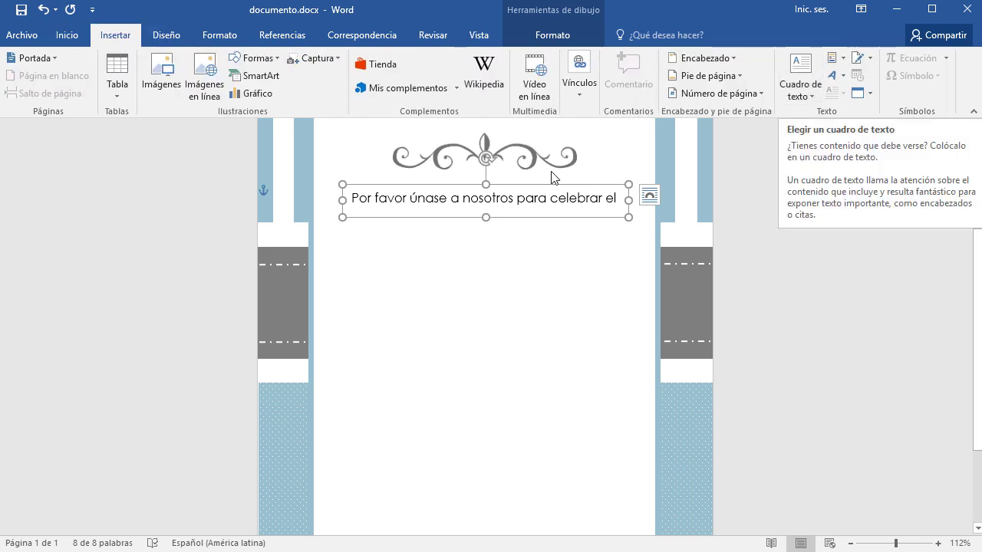
{"action": "left_click", "coordinate": [75, 40]}
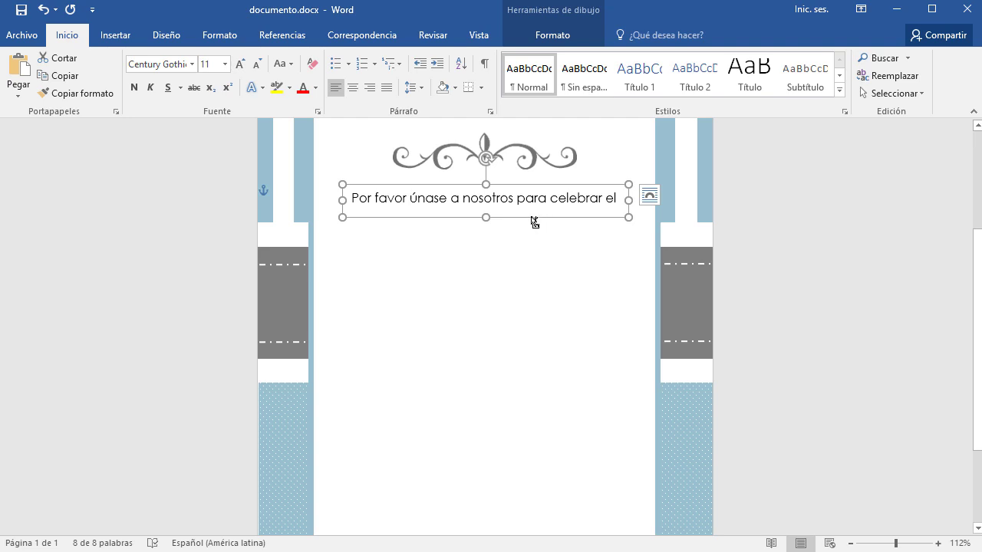
- Copy the invitation text box below itself and replace the copy's text with 'Bautismo'
{"action": "mouse_move", "coordinate": [534, 223]}
{"action": "left_mouse_down"}
{"action": "mouse_move", "coordinate": [526, 273]}
{"action": "mouse_move", "coordinate": [522, 260]}
{"action": "left_mouse_up"}
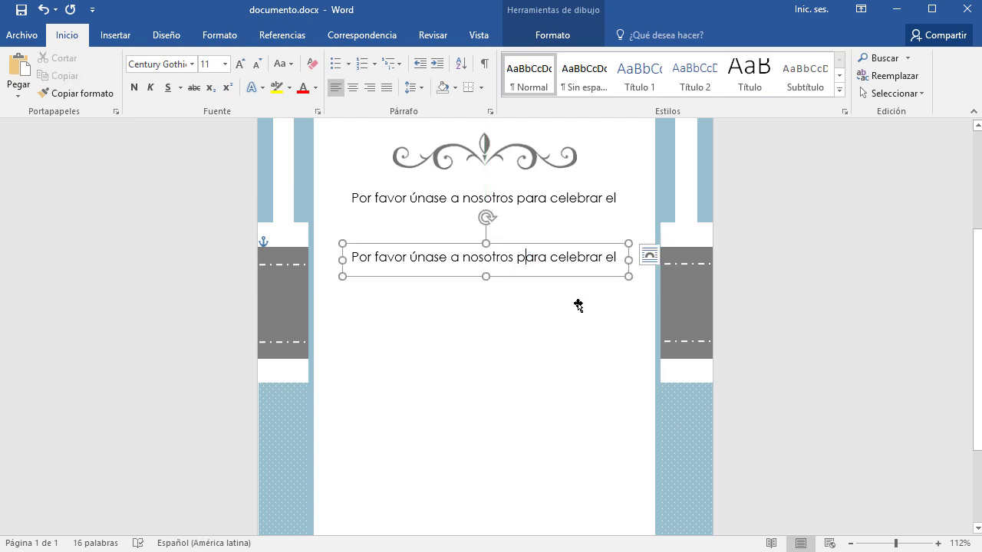
{"action": "key", "text": "ctrl+a"}
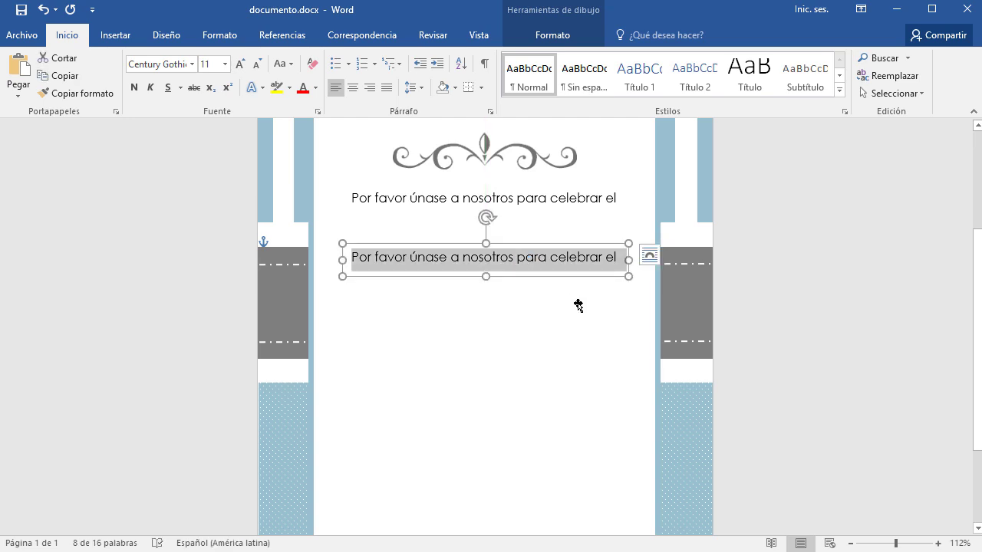
{"action": "type", "text": "BAU"}
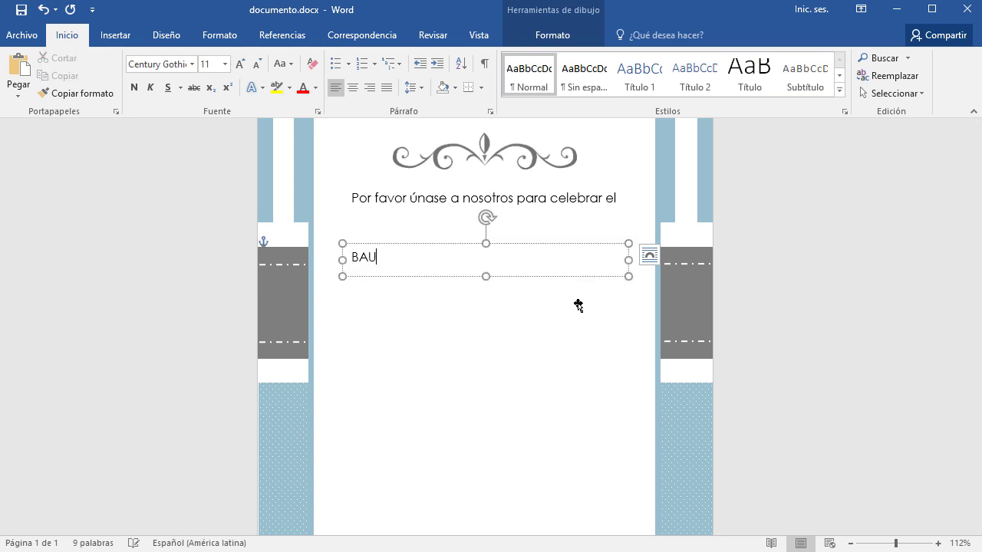
{"action": "key", "text": "BackSpace"}
{"action": "key", "text": "BackSpace"}
{"action": "type", "text": "smo"}
{"action": "key", "text": "ctrl+a"}
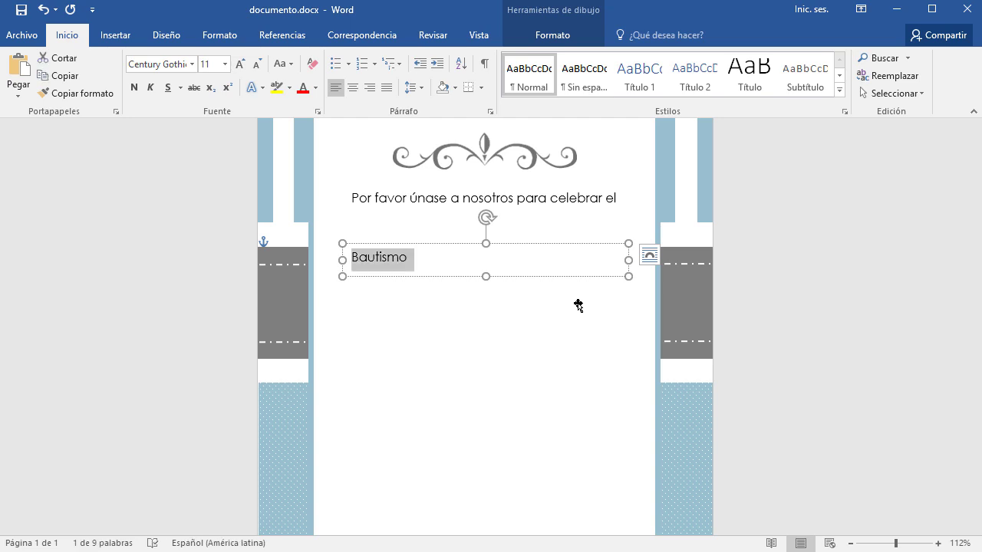
- Center Bautismo, enlarge its font several sizes and make its box taller
{"action": "left_click", "coordinate": [359, 92]}
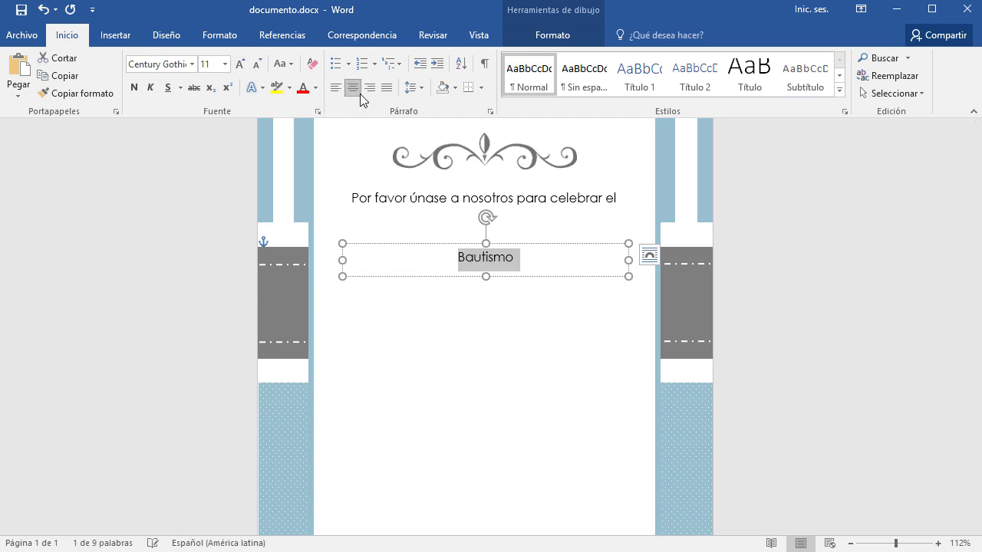
{"action": "left_click", "coordinate": [240, 64]}
{"action": "left_click", "coordinate": [240, 64]}
{"action": "left_click", "coordinate": [240, 64]}
{"action": "left_click", "coordinate": [240, 63]}
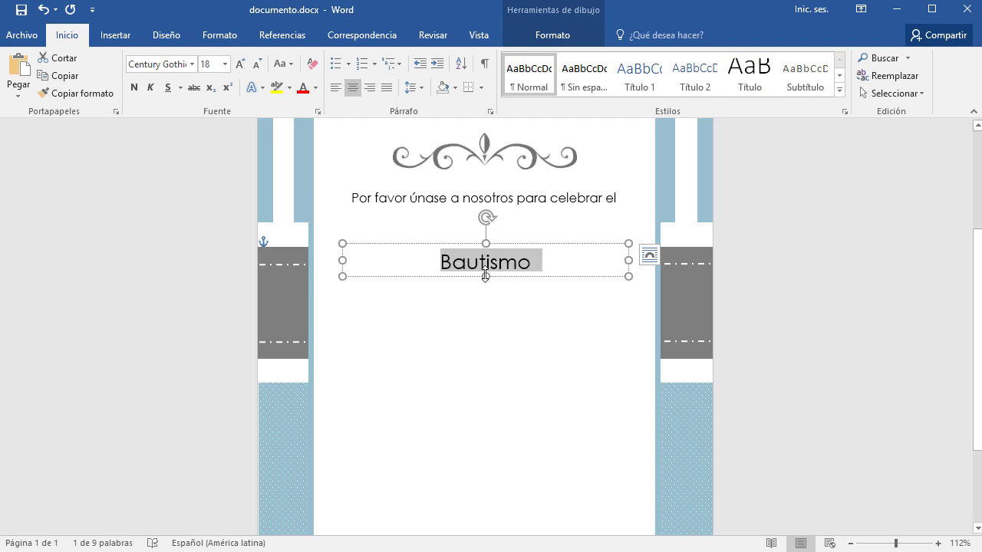
{"action": "left_click_drag", "start_coordinate": [485, 276], "coordinate": [486, 337]}
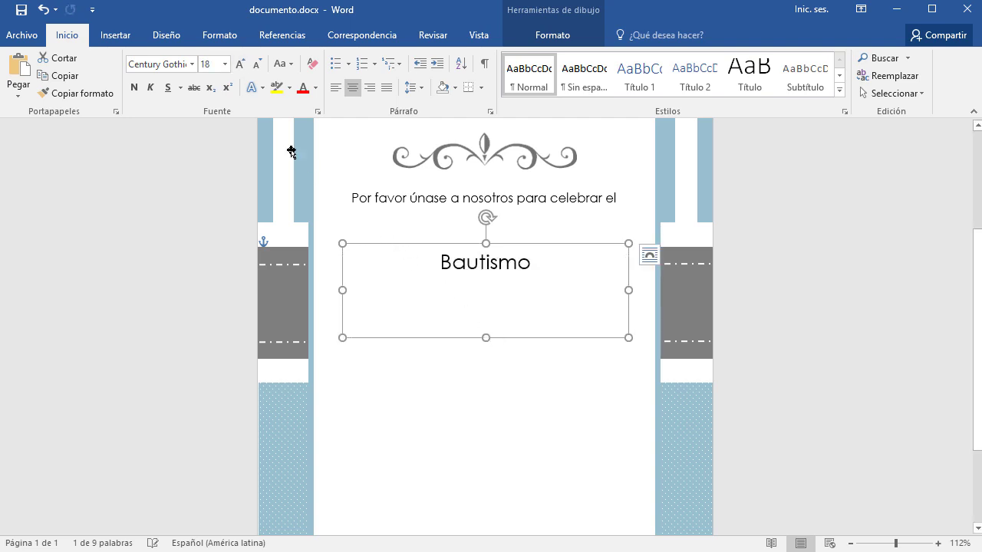
{"action": "left_click", "coordinate": [240, 64]}
{"action": "left_click", "coordinate": [240, 63]}
{"action": "left_click", "coordinate": [240, 64]}
{"action": "left_click", "coordinate": [240, 63]}
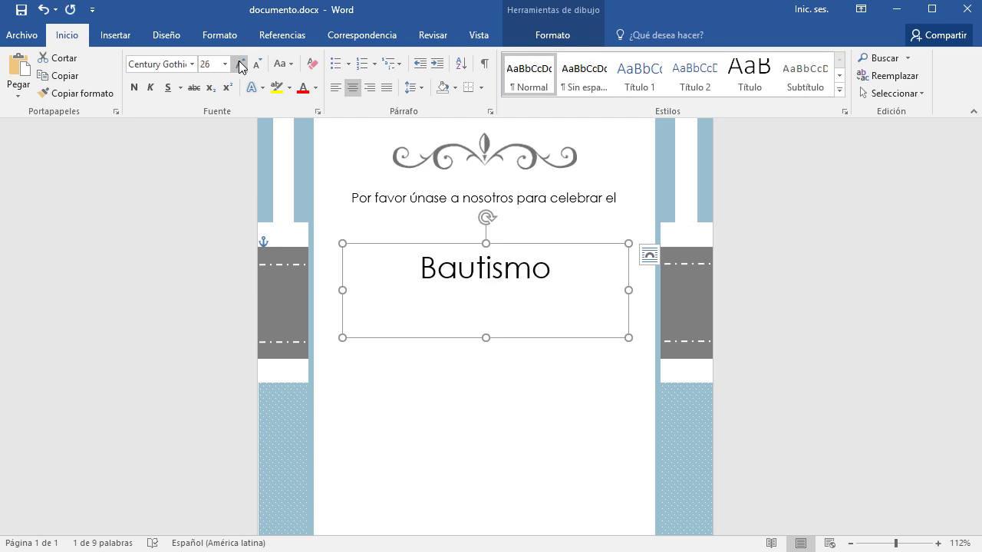
{"action": "left_click", "coordinate": [240, 64]}
{"action": "left_click", "coordinate": [240, 63]}
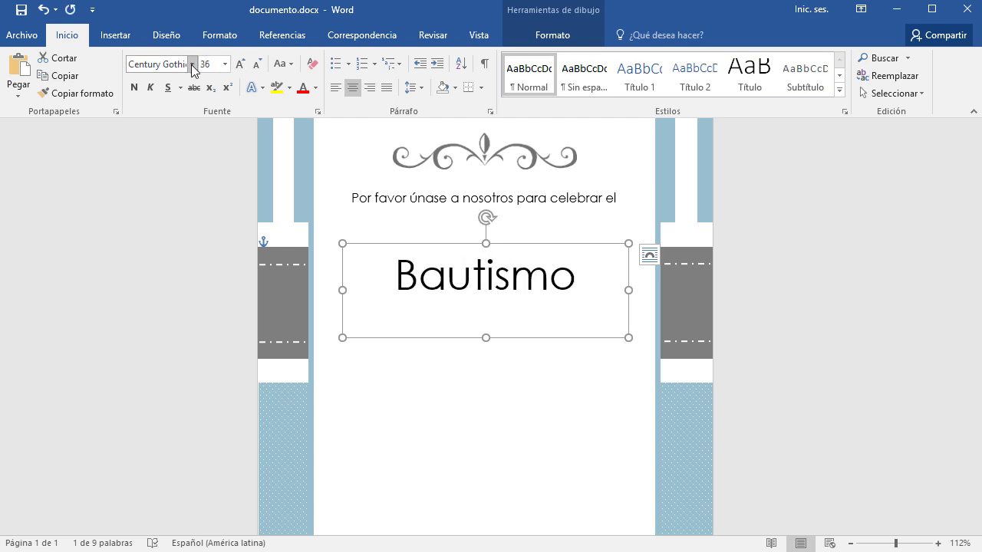
- Make Bautismo 72 pt Edwardian Script in Azul cielo, moved up under the invitation line
{"action": "left_click", "coordinate": [193, 67]}
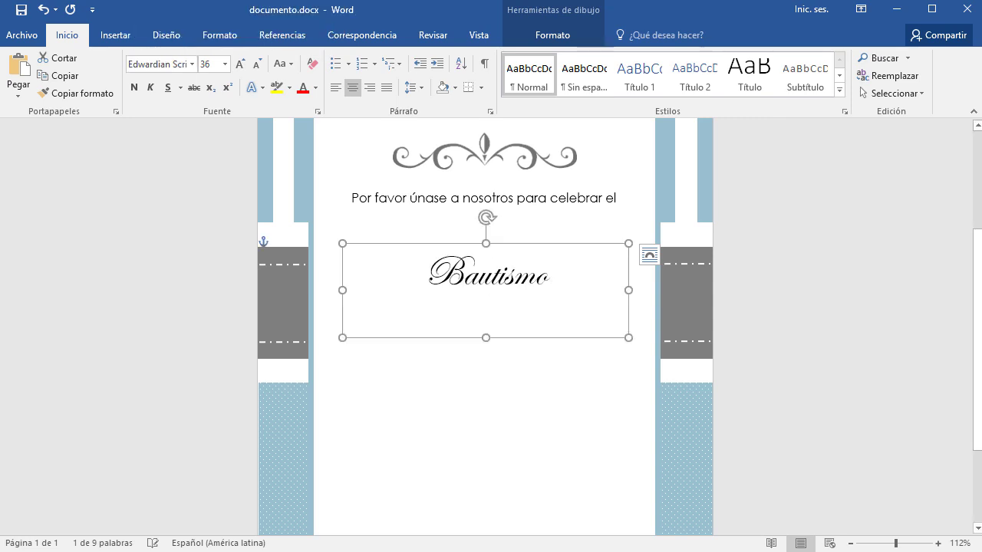
{"action": "left_click", "coordinate": [236, 67]}
{"action": "left_click", "coordinate": [235, 66]}
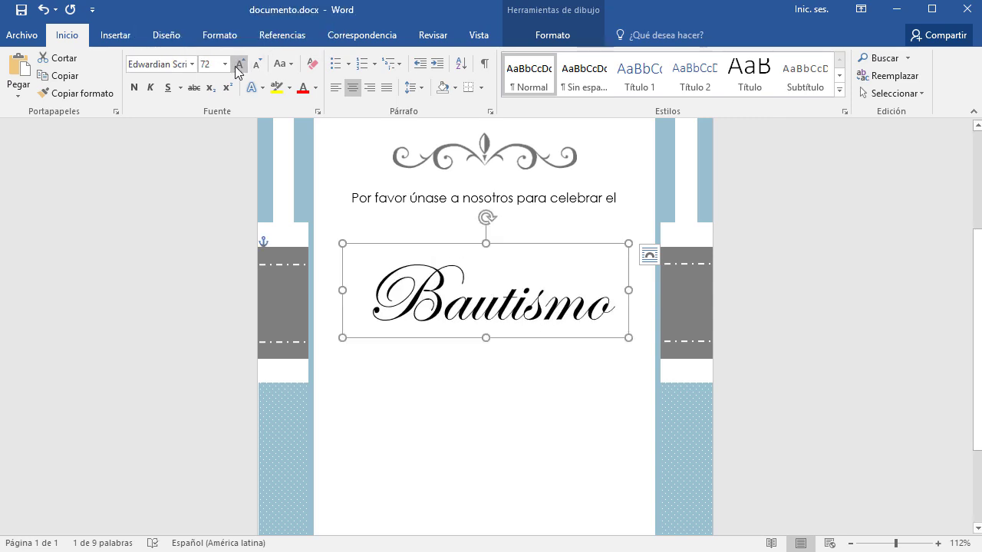
{"action": "left_click_drag", "start_coordinate": [586, 230], "coordinate": [586, 196]}
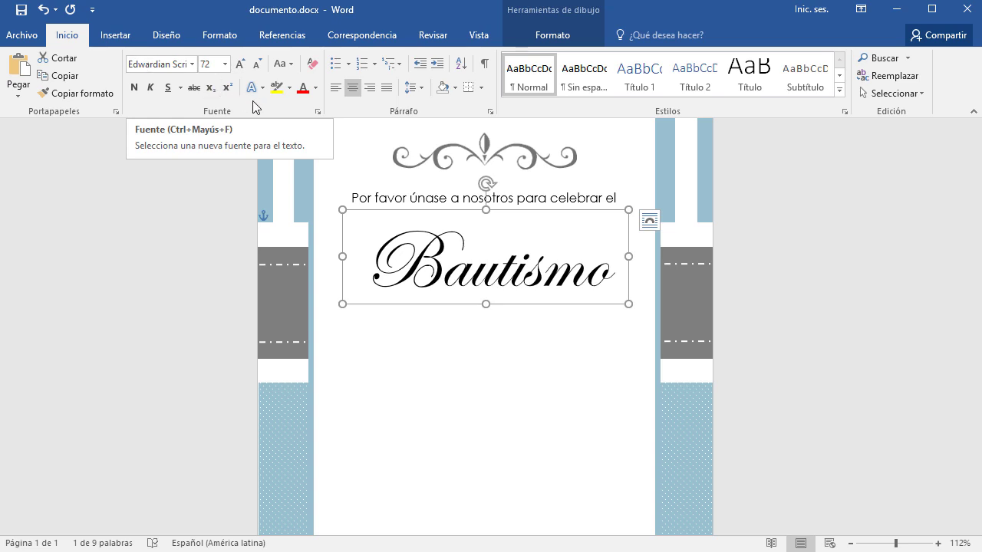
{"action": "left_click", "coordinate": [316, 88]}
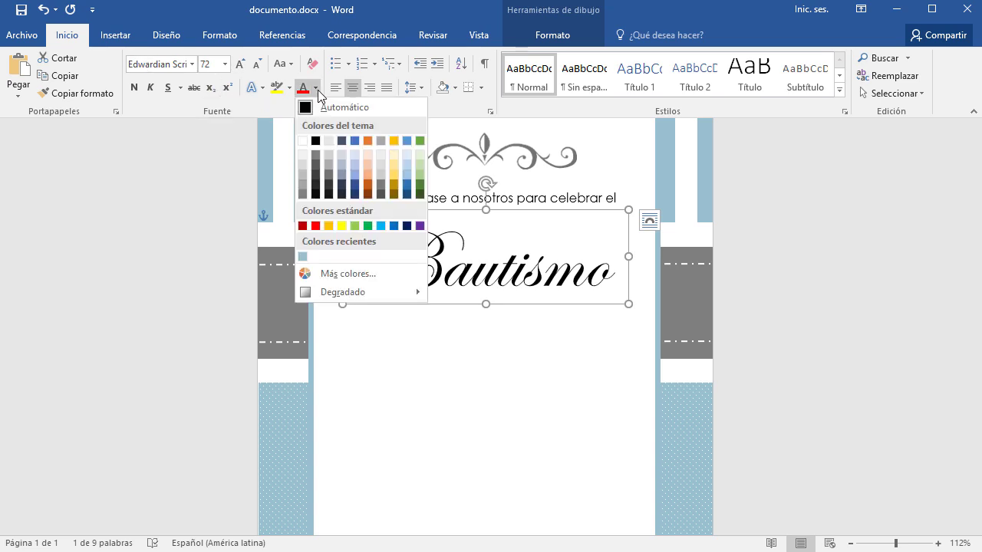
{"action": "left_click", "coordinate": [302, 255]}
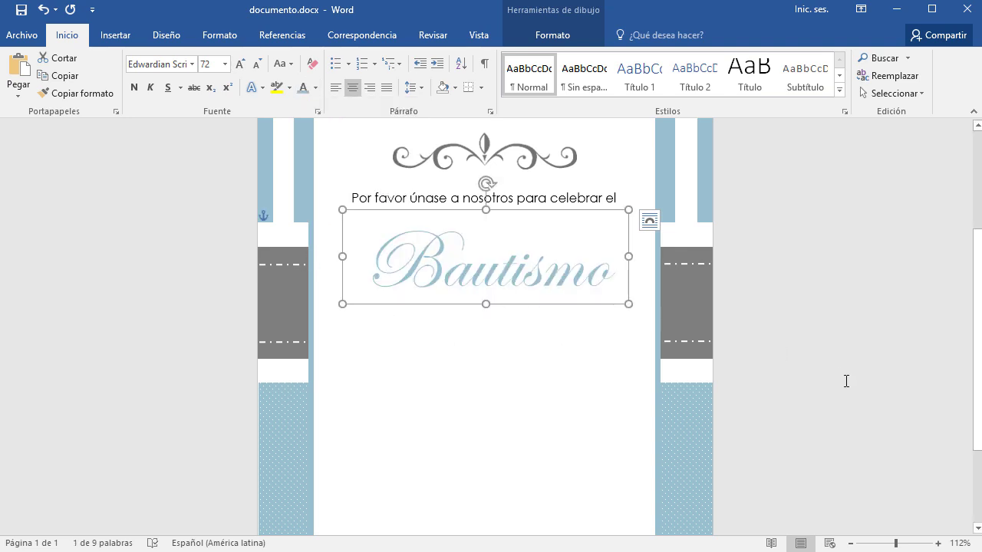
- Copy the 'Por favor únase…' text box to just below the Bautismo title
{"action": "scroll", "coordinate": [551, 414], "scroll_direction": "up", "scroll_amount": 8, "text": "ctrl"}
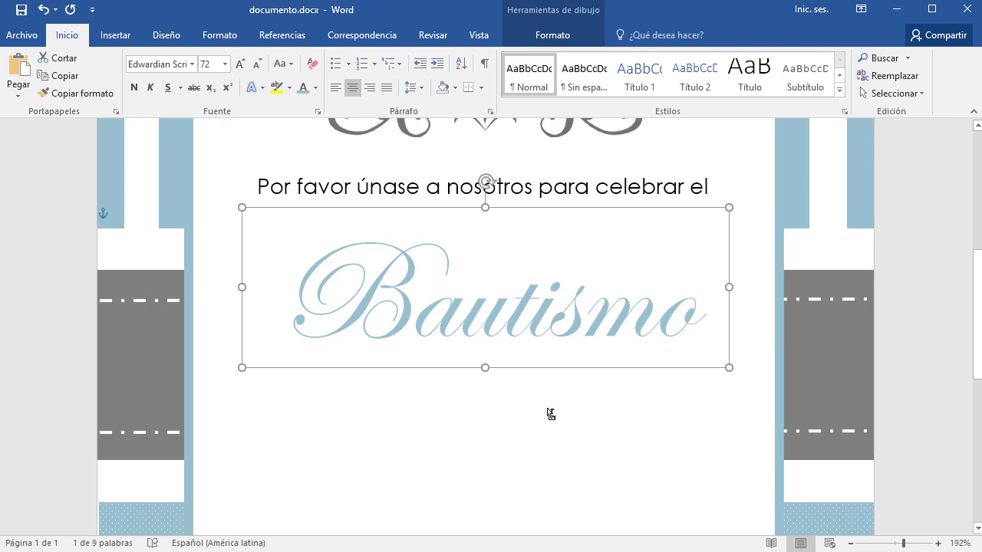
{"action": "scroll", "coordinate": [551, 414], "scroll_direction": "up", "scroll_amount": 1, "text": "ctrl"}
{"action": "left_click", "coordinate": [394, 187]}
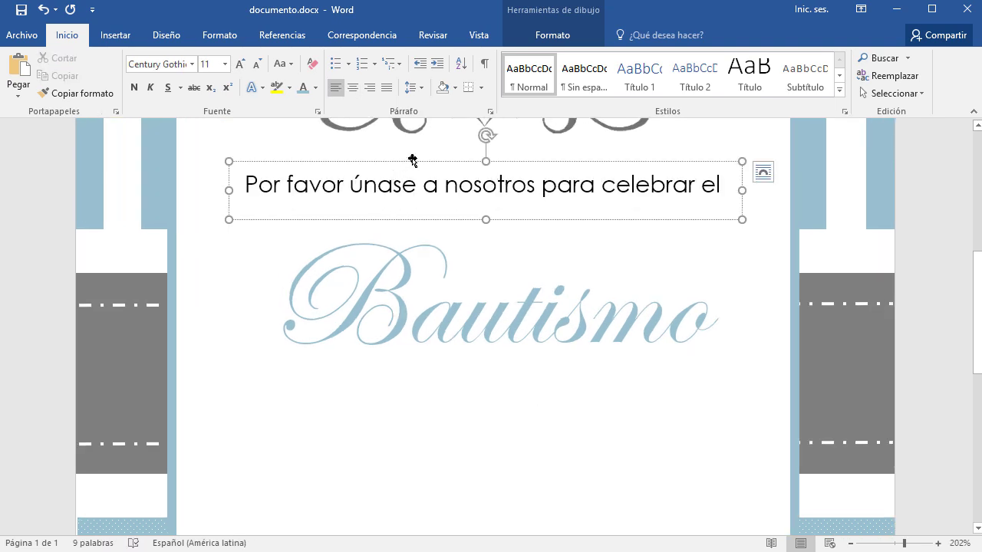
{"action": "left_click", "coordinate": [413, 159]}
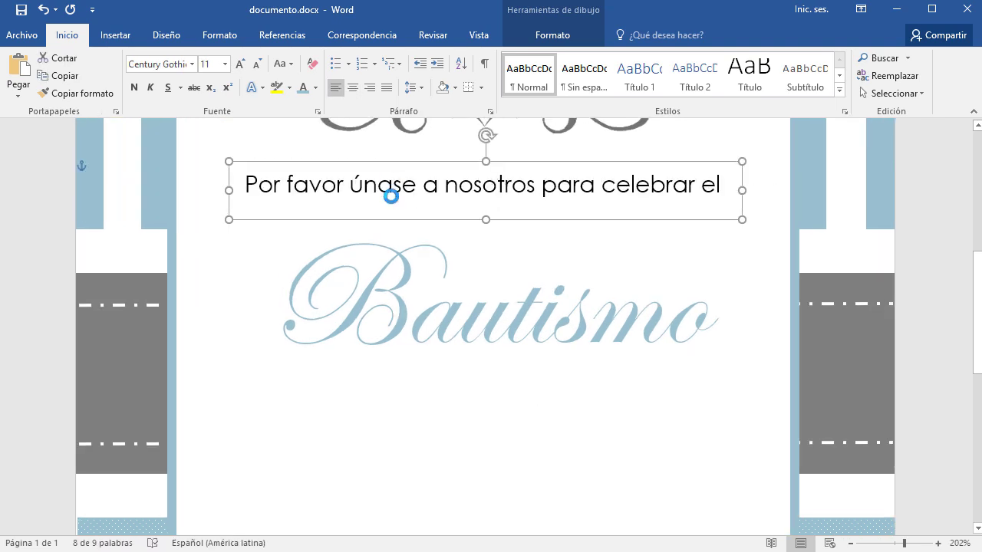
{"action": "left_click_drag", "start_coordinate": [391, 197], "coordinate": [397, 400]}
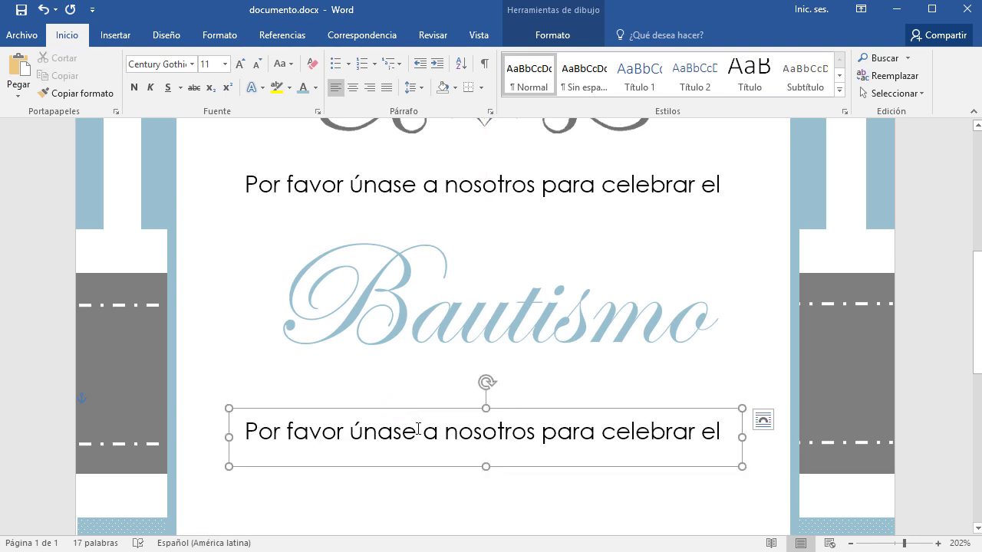
- Replace the copy's text with a centred 'de nuestro hijo'
{"action": "triple_click", "coordinate": [418, 430]}
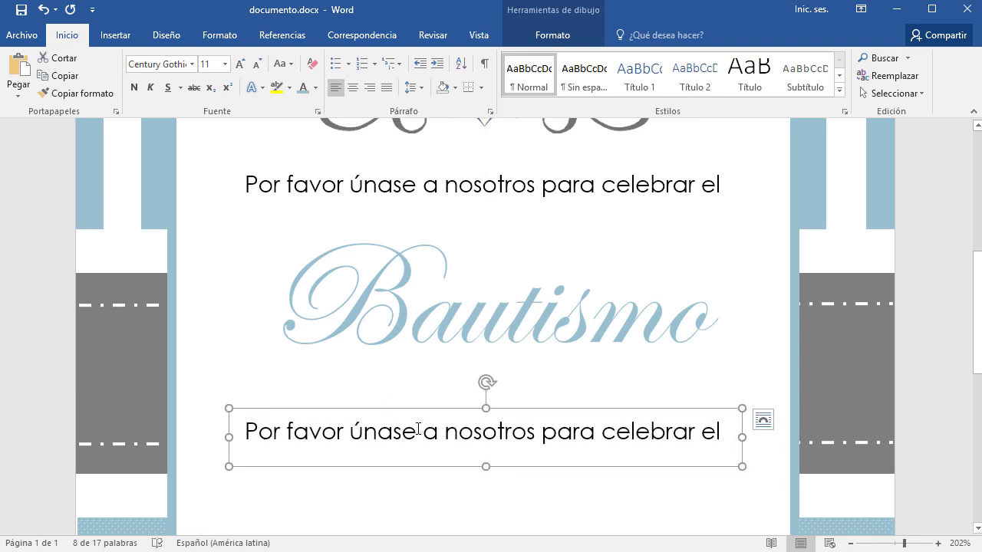
{"action": "type", "text": "De nuestro"}
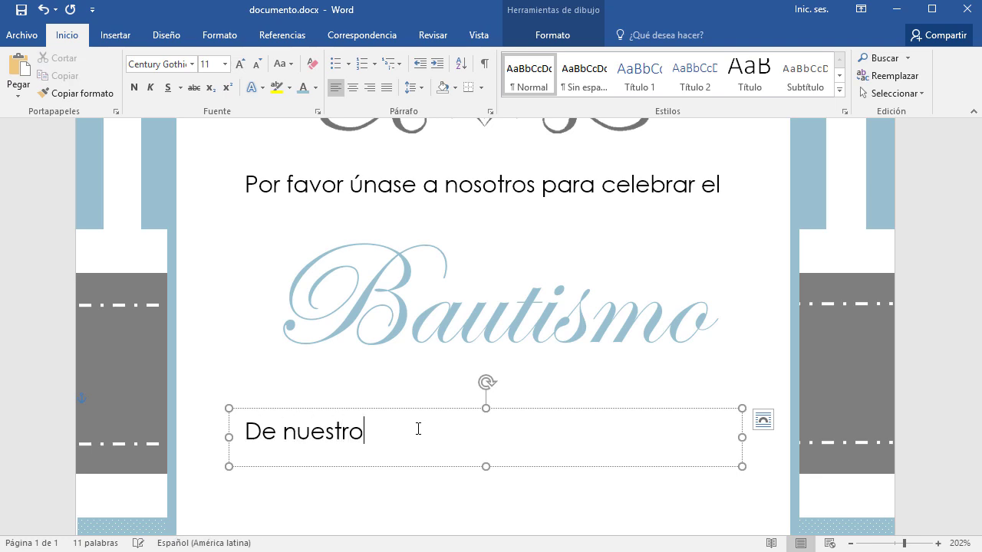
{"action": "key", "text": "Delete"}
{"action": "type", "text": "d"}
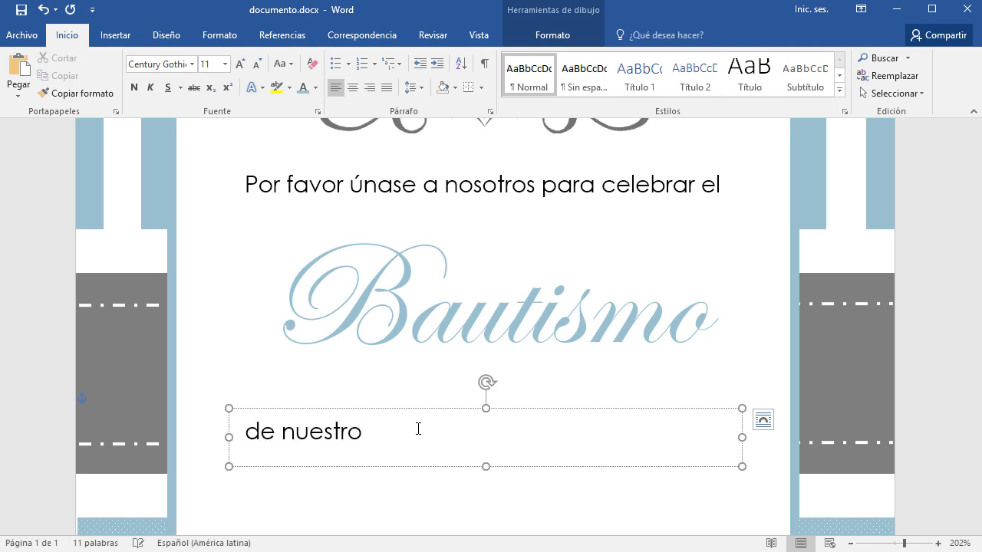
{"action": "type", "text": "hijo"}
{"action": "key", "text": "ctrl+t"}
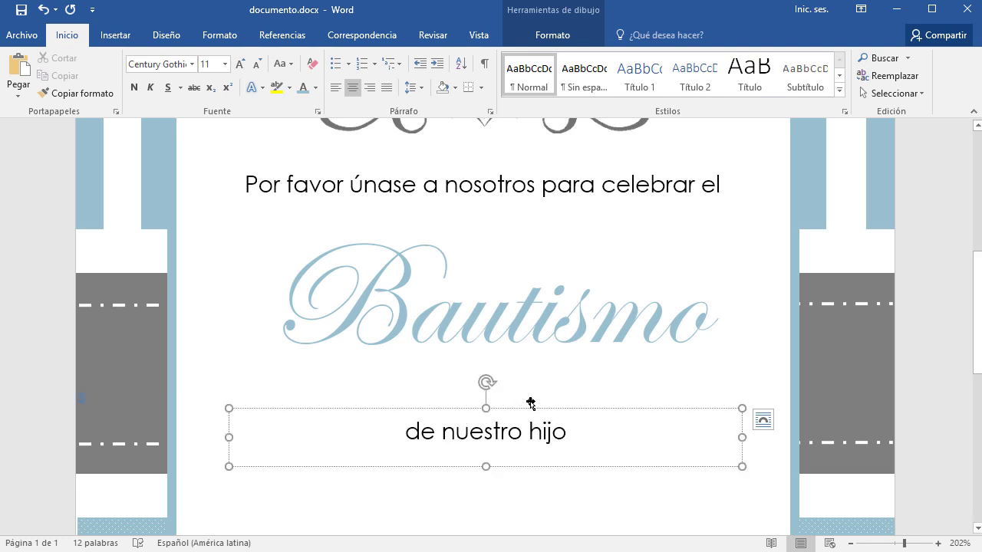
- Move the 'de nuestro hijo' box up to sit just under the title
{"action": "left_click_drag", "start_coordinate": [530, 404], "coordinate": [526, 376]}
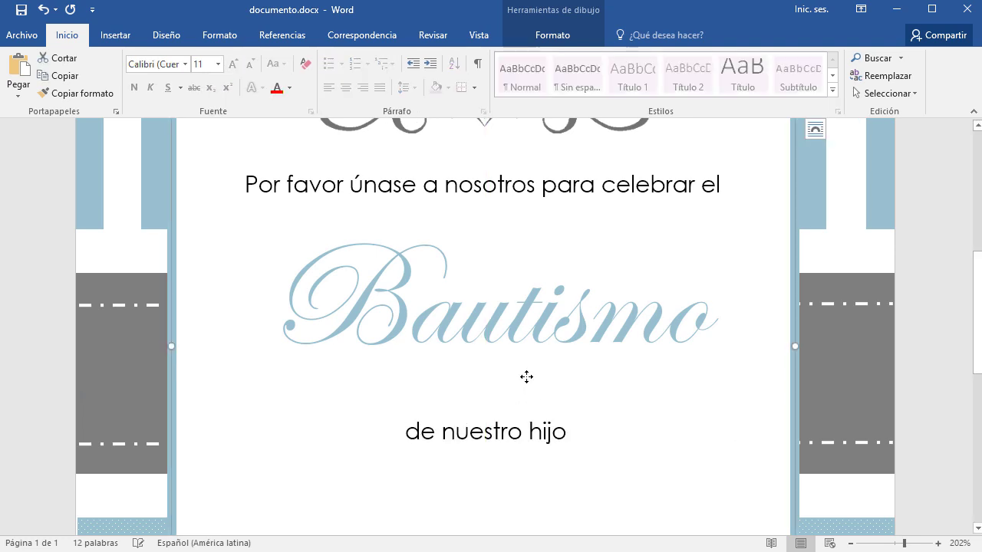
{"action": "left_click", "coordinate": [516, 431]}
{"action": "left_click_drag", "start_coordinate": [520, 405], "coordinate": [523, 374]}
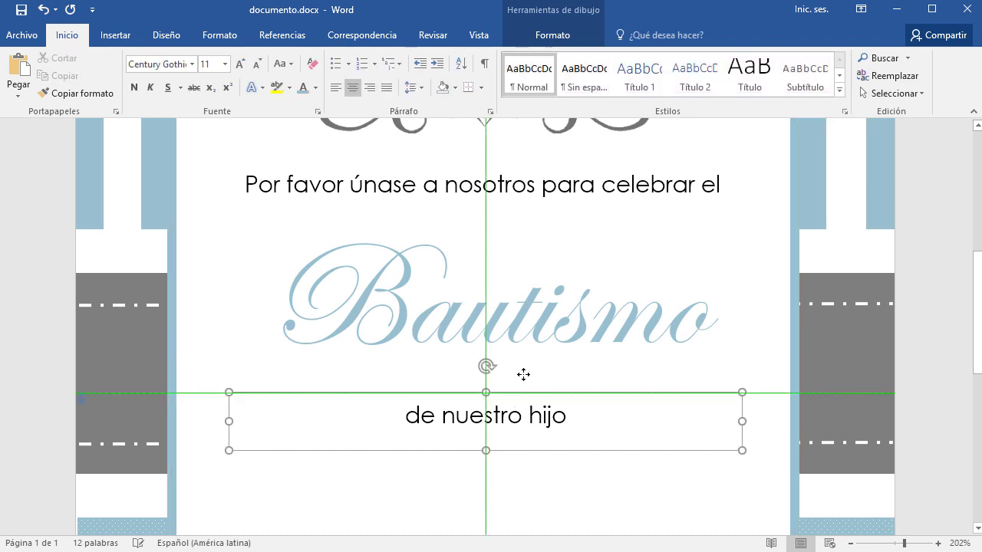
{"action": "left_click_drag", "start_coordinate": [521, 368], "coordinate": [521, 358]}
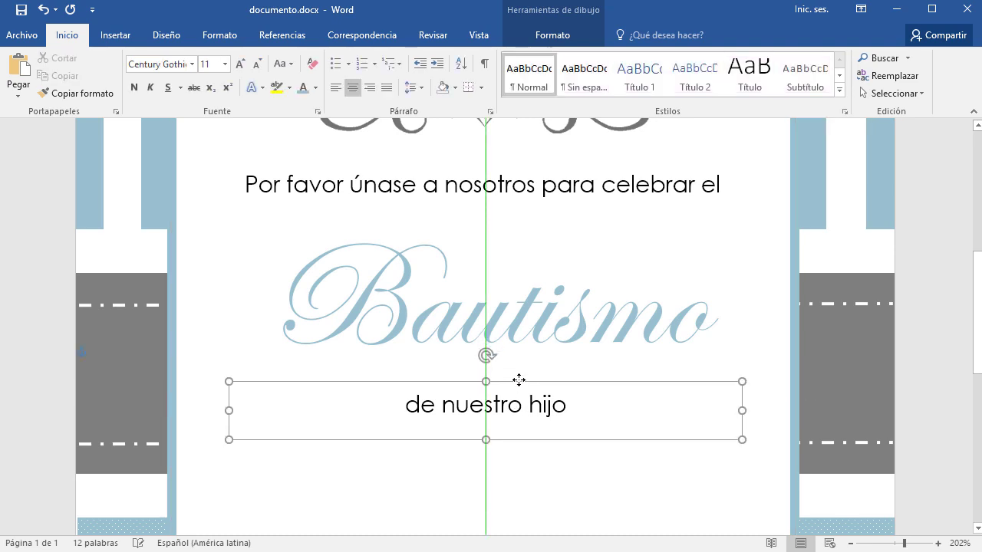
- Duplicate the Bautismo title box below the 'de nuestro hijo' line
{"action": "left_click", "coordinate": [567, 316]}
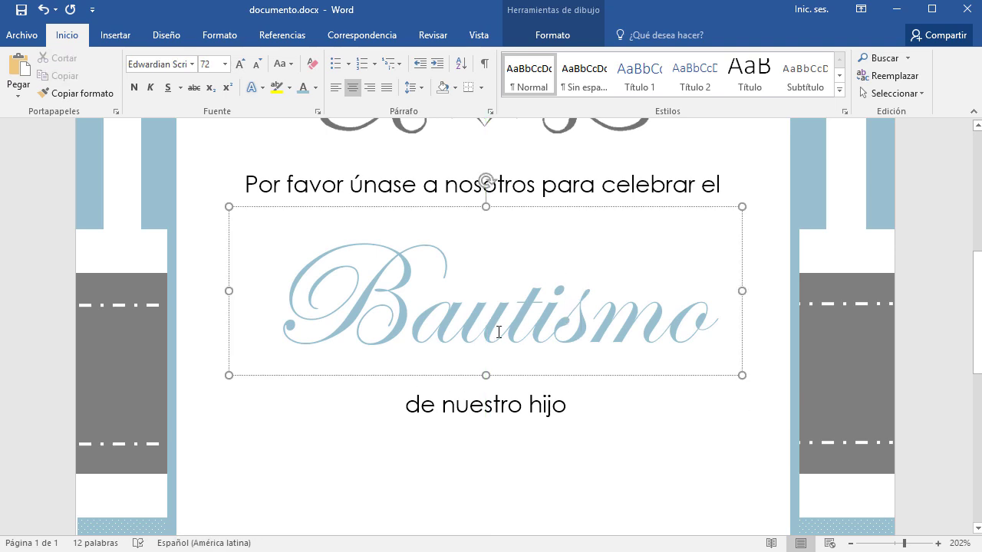
{"action": "scroll", "coordinate": [537, 228], "scroll_direction": "down", "scroll_amount": 2}
{"action": "scroll", "coordinate": [500, 333], "scroll_direction": "up", "scroll_amount": 1}
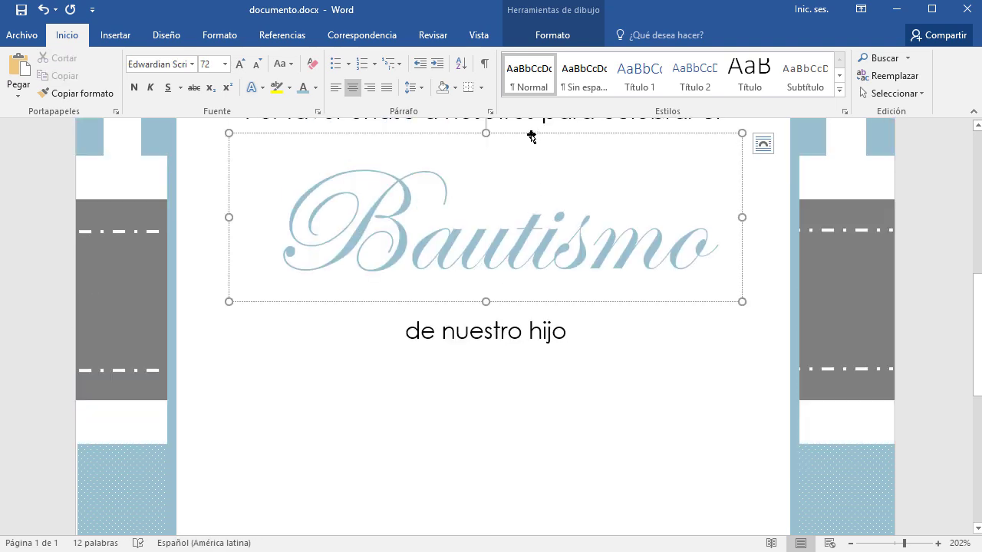
{"action": "mouse_move", "coordinate": [531, 137]}
{"action": "left_mouse_down"}
{"action": "mouse_move", "coordinate": [508, 341]}
{"action": "mouse_move", "coordinate": [479, 330]}
{"action": "mouse_move", "coordinate": [571, 349]}
{"action": "left_mouse_up"}
- Replace the copied title with the child's name, fixing the first name's spelling from suggestions
{"action": "left_click", "coordinate": [580, 449]}
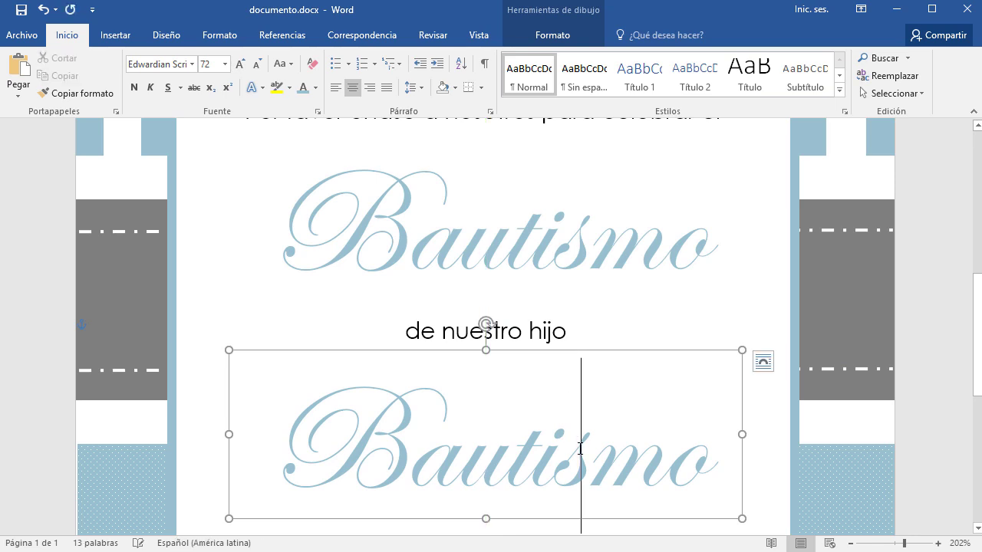
{"action": "double_click", "coordinate": [580, 448]}
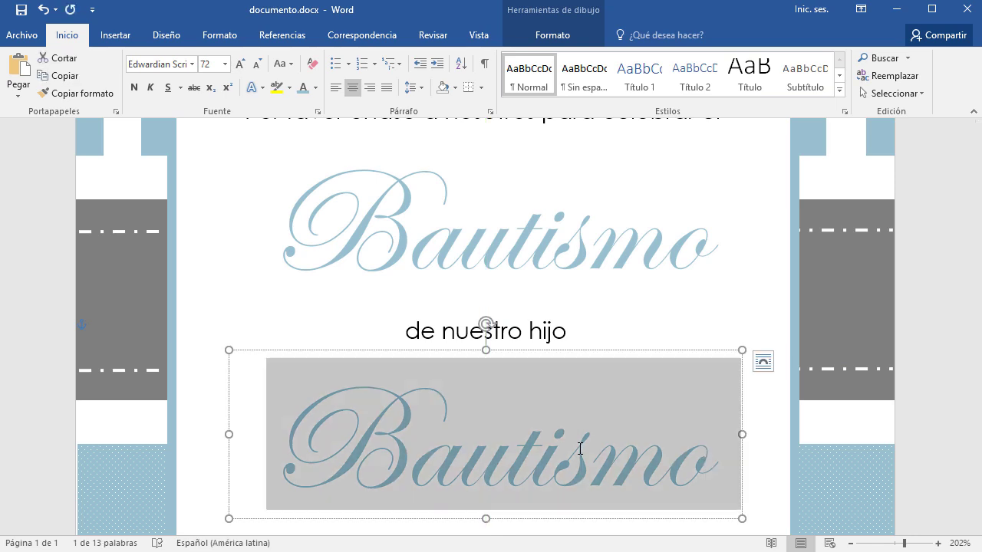
{"action": "type", "text": "Ho"}
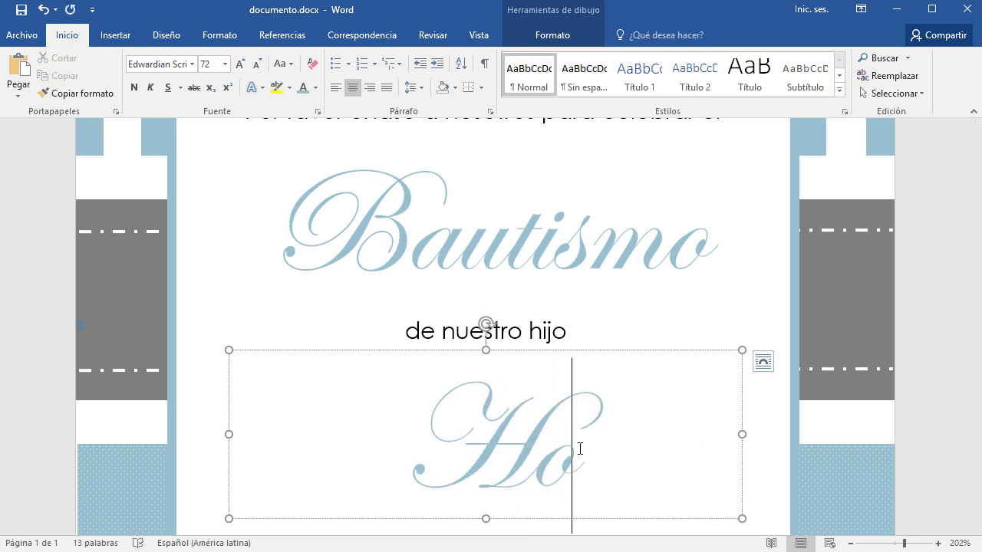
{"action": "type", "text": "s"}
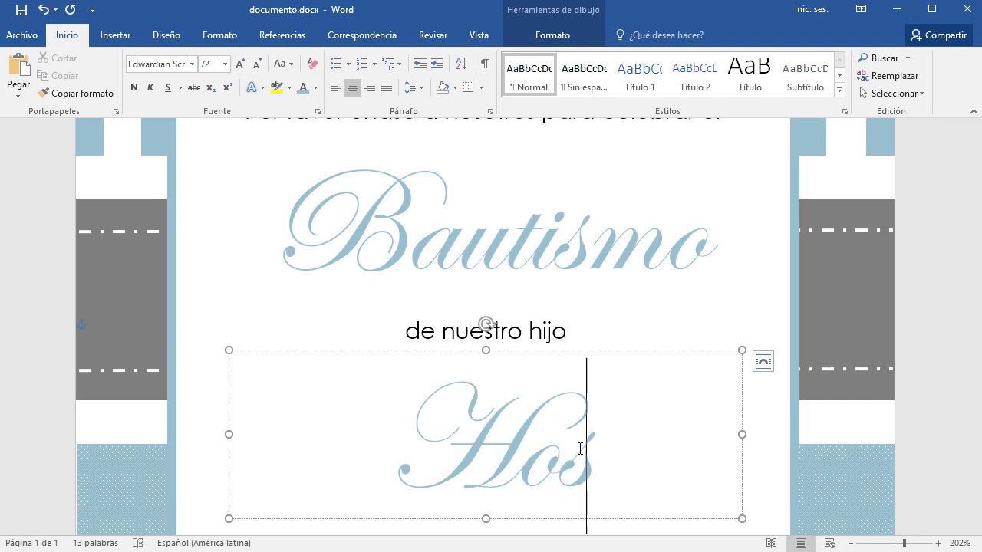
{"action": "type", "text": "é Or"}
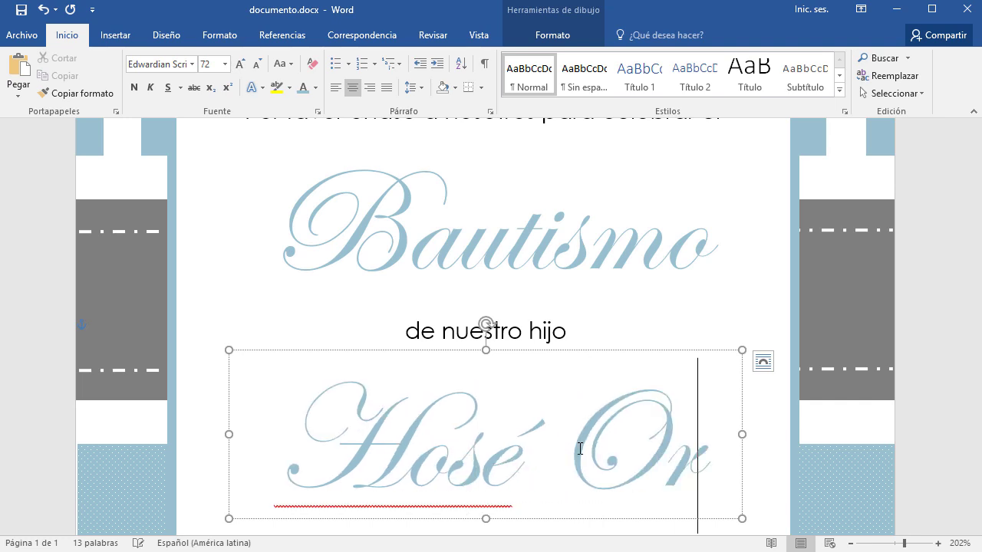
{"action": "key", "text": "ctrl+shift+Left"}
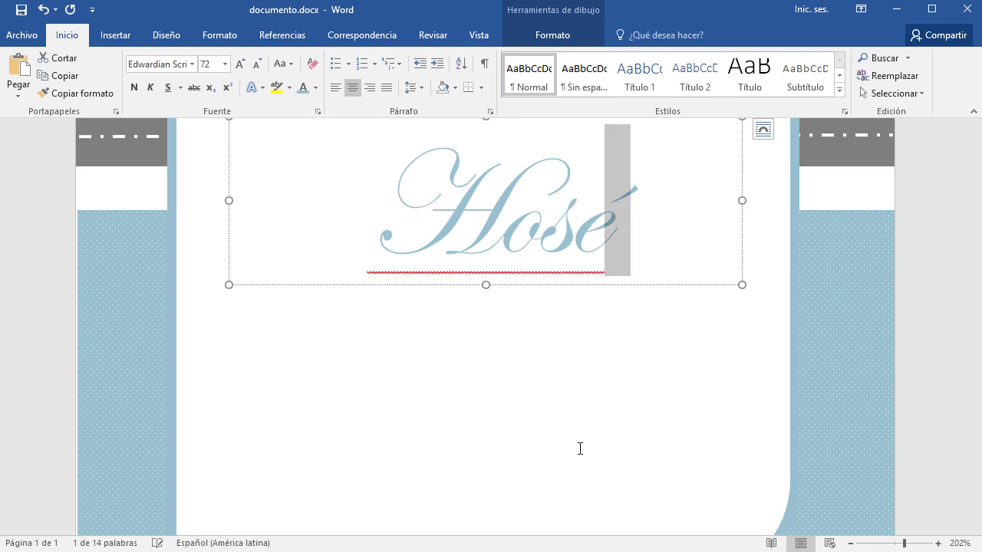
{"action": "left_click", "coordinate": [258, 66]}
{"action": "scroll", "coordinate": [460, 306], "scroll_direction": "up", "scroll_amount": 3}
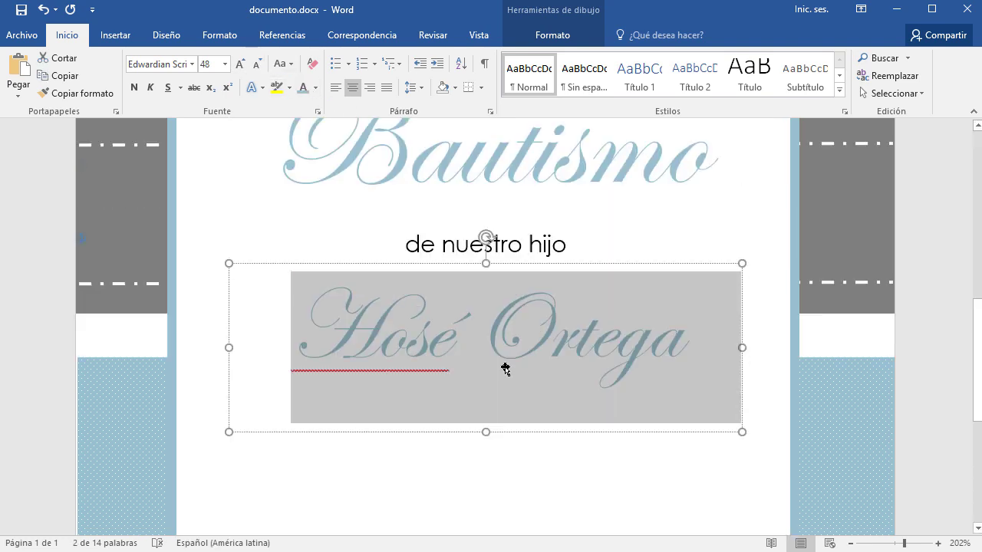
{"action": "left_click", "coordinate": [424, 368]}
{"action": "right_click", "coordinate": [393, 333]}
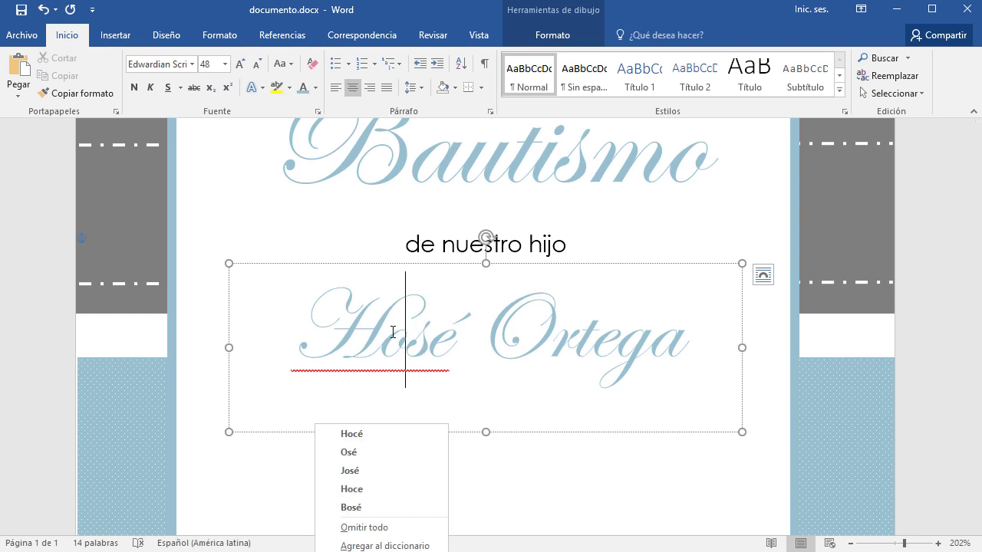
{"action": "left_click", "coordinate": [349, 470]}
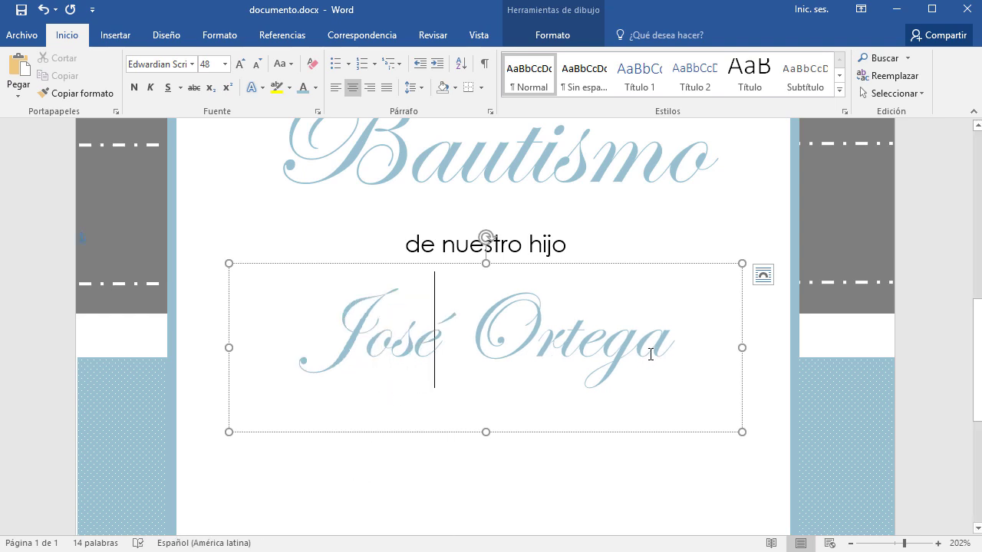
- Set the name to 72 pt and widen, heighten and centre its box so it fits
{"action": "left_click_drag", "start_coordinate": [651, 346], "coordinate": [303, 361]}
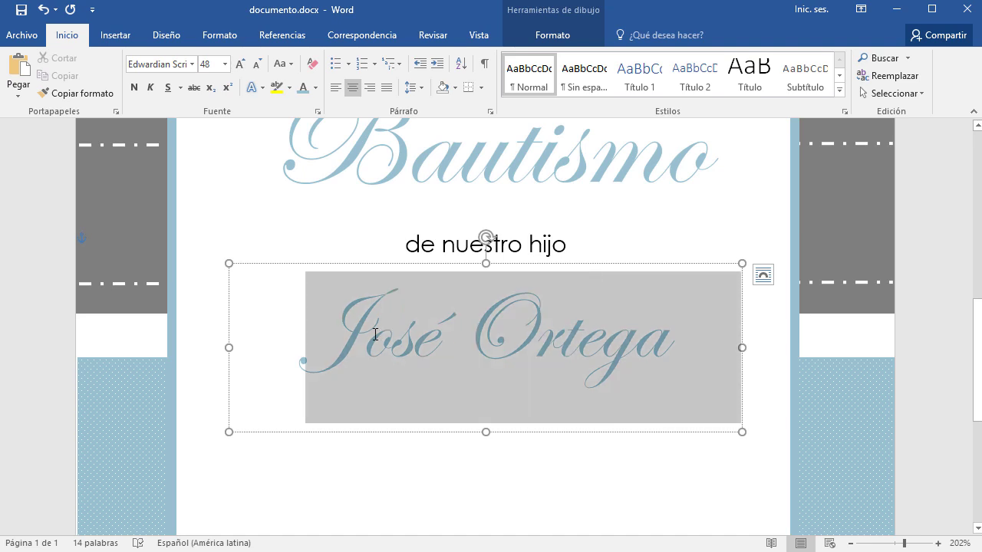
{"action": "left_click", "coordinate": [242, 64]}
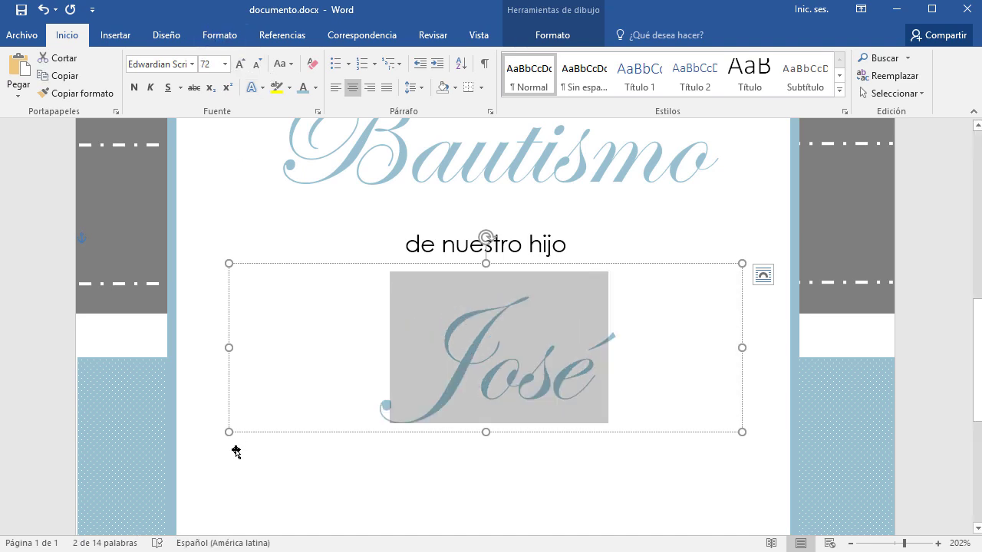
{"action": "left_click_drag", "start_coordinate": [228, 348], "coordinate": [184, 347]}
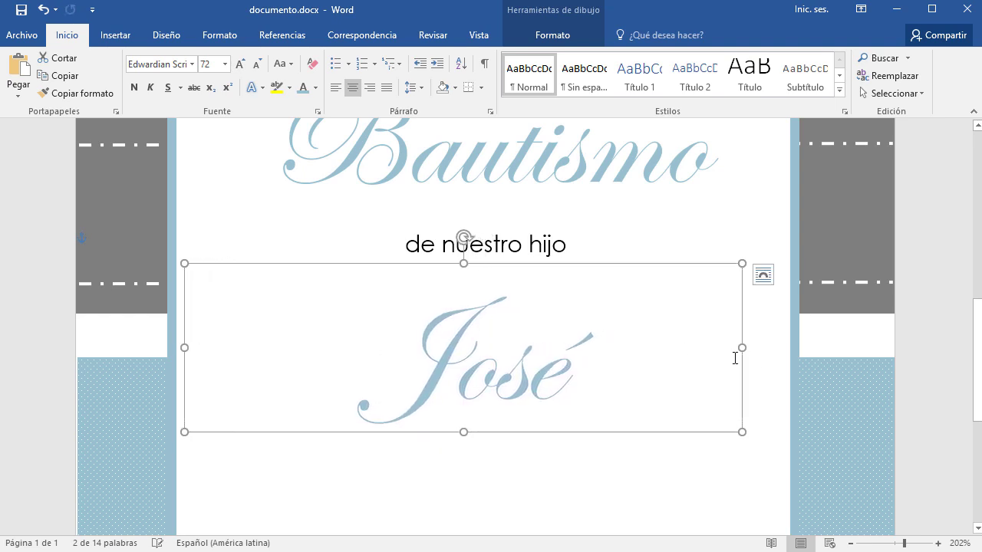
{"action": "left_click_drag", "start_coordinate": [742, 347], "coordinate": [766, 346]}
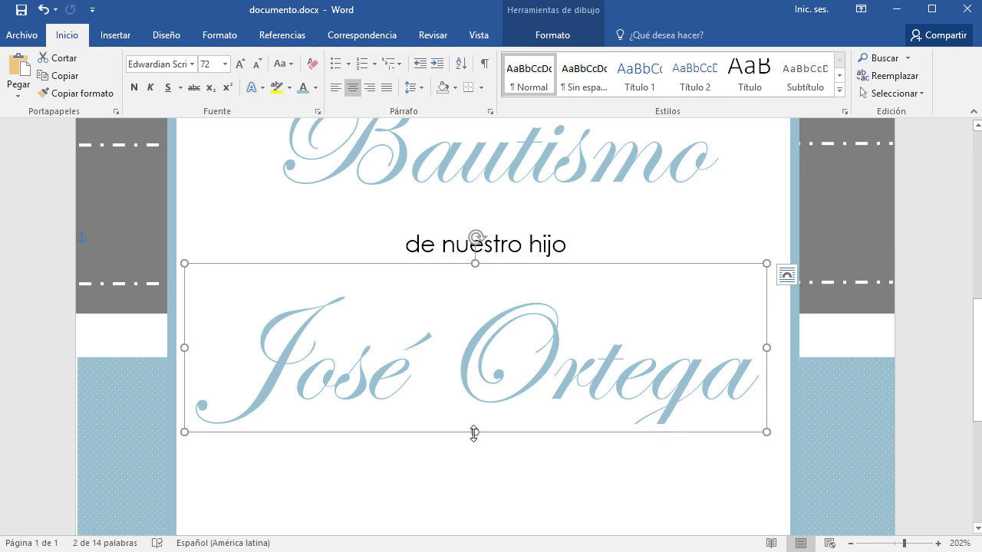
{"action": "left_click_drag", "start_coordinate": [474, 434], "coordinate": [471, 458]}
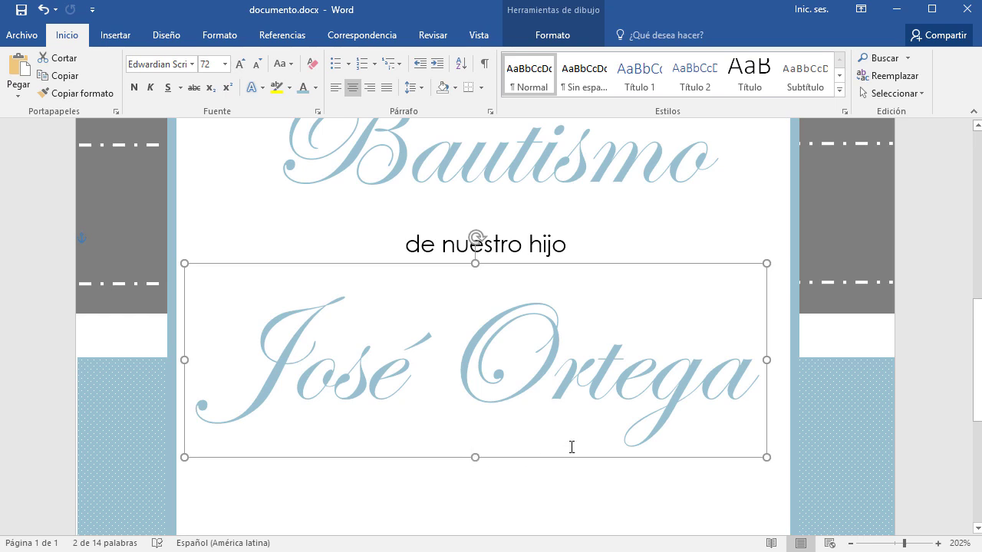
{"action": "scroll", "coordinate": [572, 447], "scroll_direction": "down", "scroll_amount": 4}
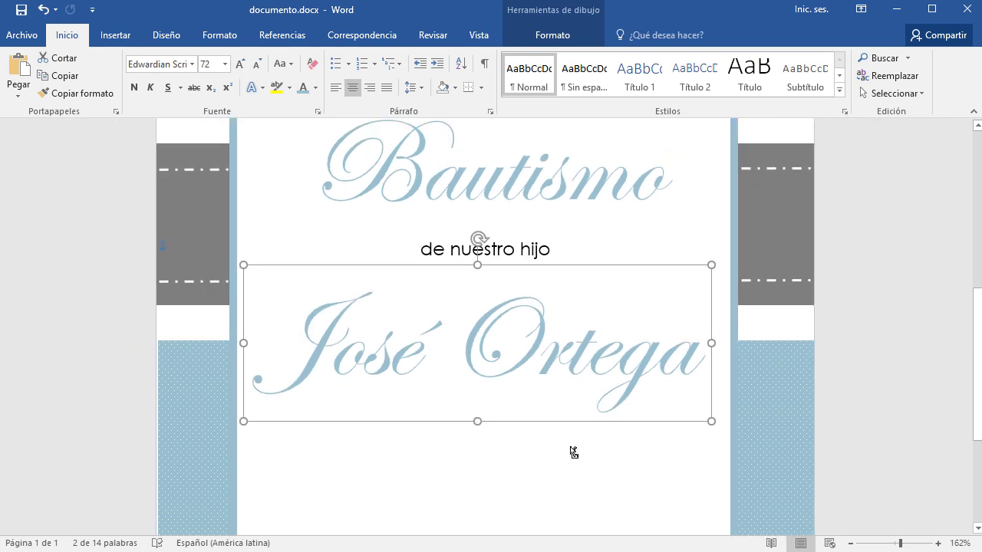
{"action": "left_click", "coordinate": [540, 330]}
{"action": "left_click_drag", "start_coordinate": [589, 265], "coordinate": [600, 264]}
{"action": "left_click", "coordinate": [537, 249]}
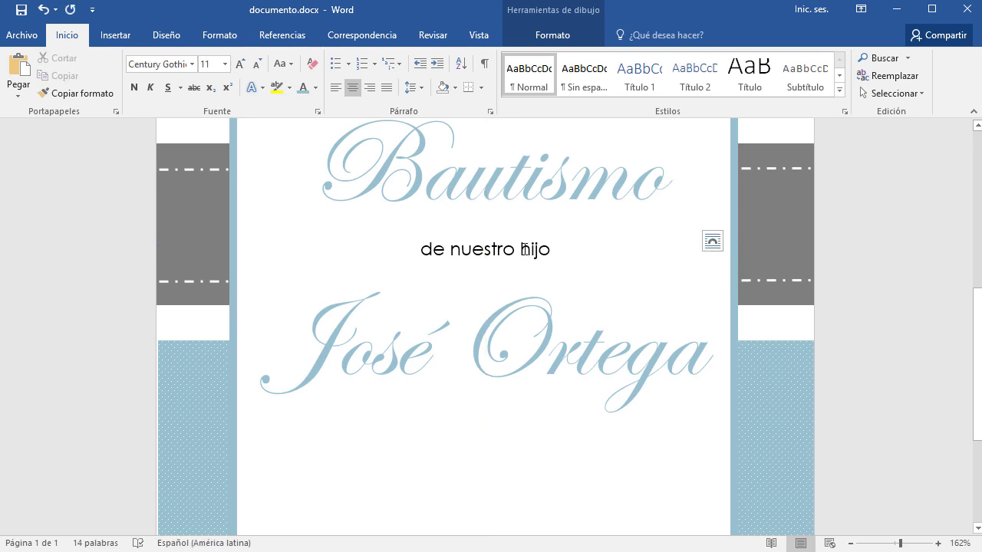
- Copy the 'de nuestro hijo' box under the name, nudge it up, and select its text
{"action": "left_click", "coordinate": [494, 230]}
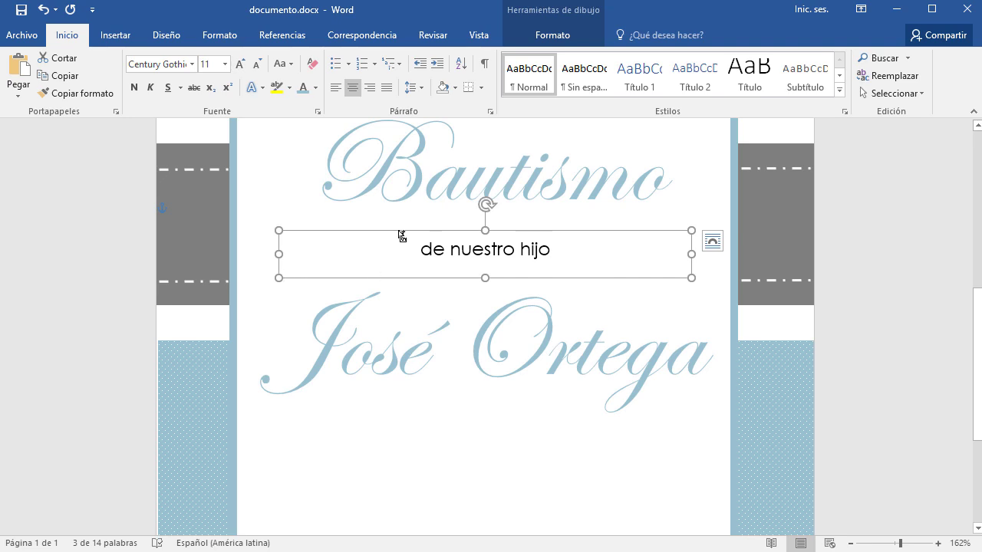
{"action": "left_click_drag", "start_coordinate": [401, 236], "coordinate": [395, 425]}
{"action": "scroll", "coordinate": [476, 441], "scroll_direction": "down", "scroll_amount": 2}
{"action": "scroll", "coordinate": [476, 440], "scroll_direction": "down", "scroll_amount": 1}
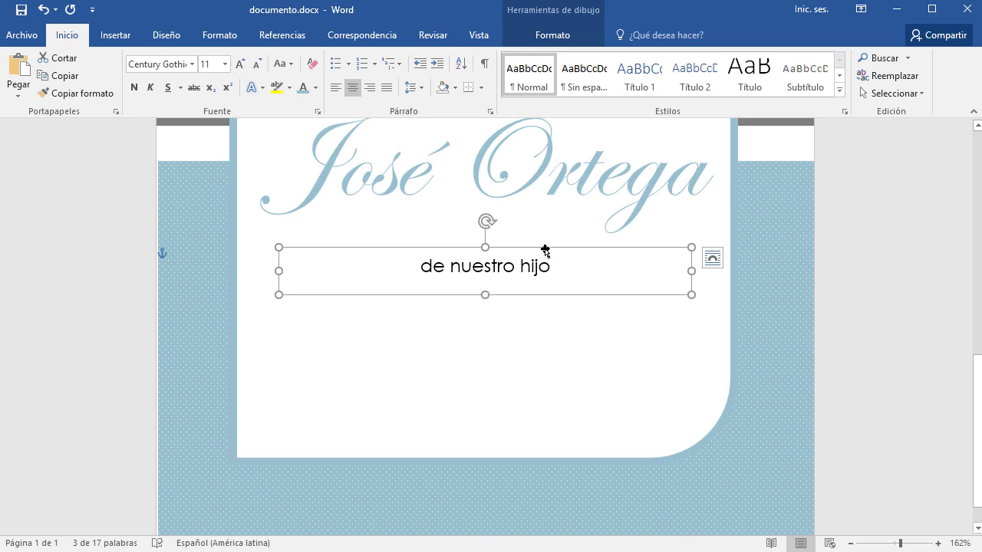
{"action": "left_click_drag", "start_coordinate": [545, 248], "coordinate": [545, 228]}
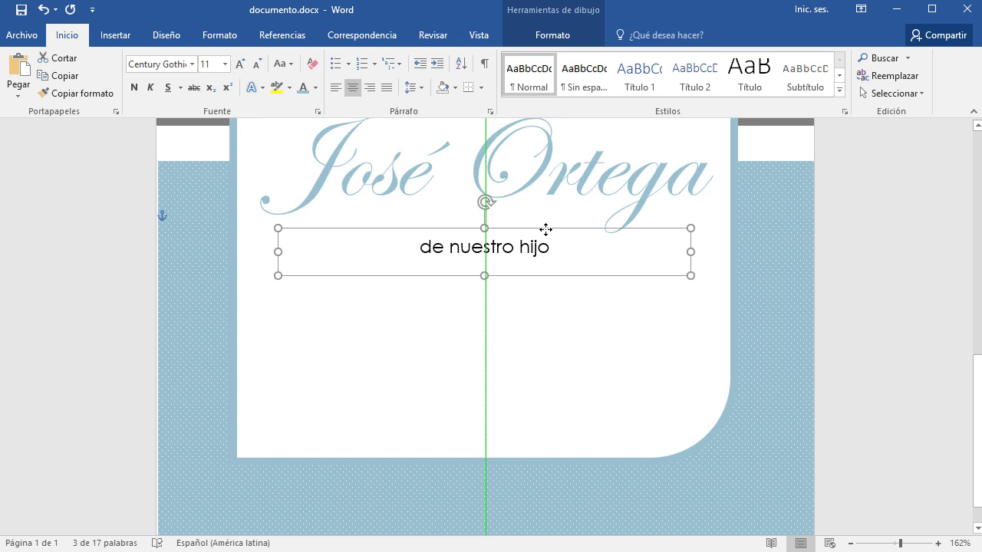
{"action": "left_click_drag", "start_coordinate": [555, 251], "coordinate": [346, 253]}
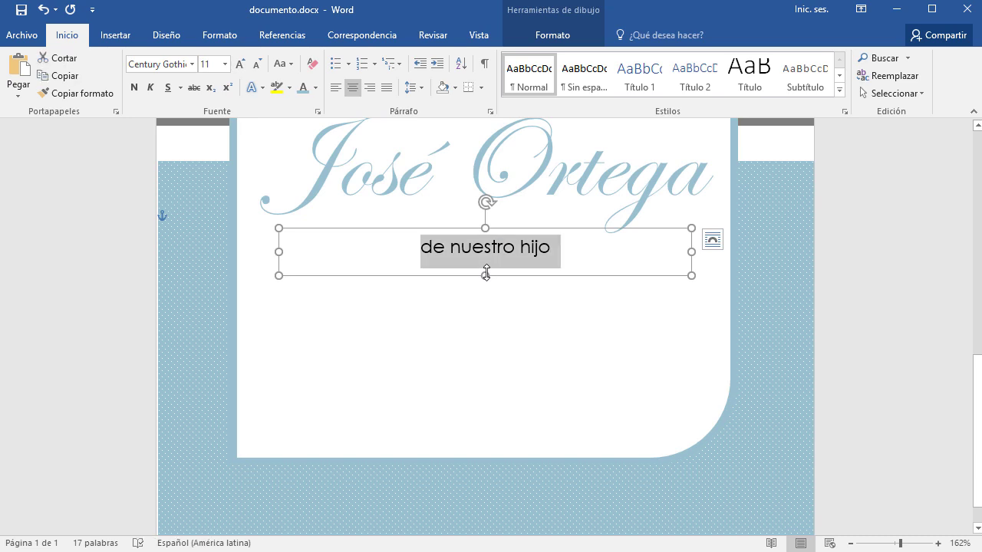
- Type 'sábado, 12 de junio de 2018 a las 12 a.m.' over the selected text
{"action": "type", "text": "s"}
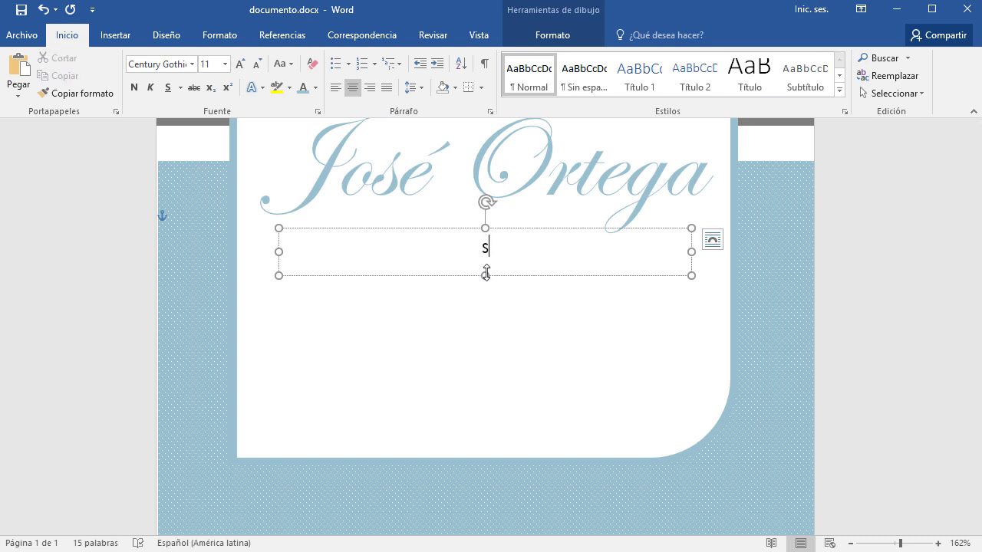
{"action": "type", "text": "ábado"}
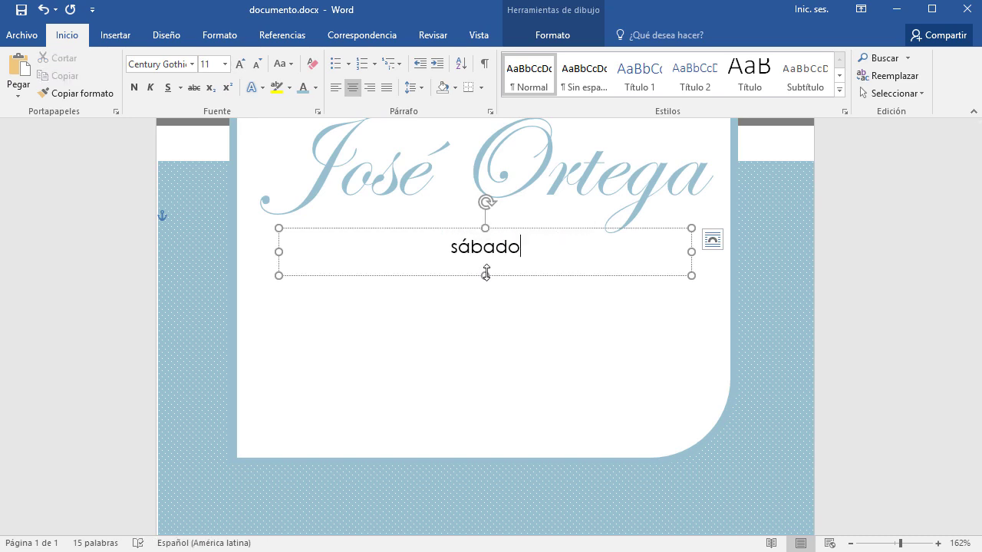
{"action": "type", "text": ", "}
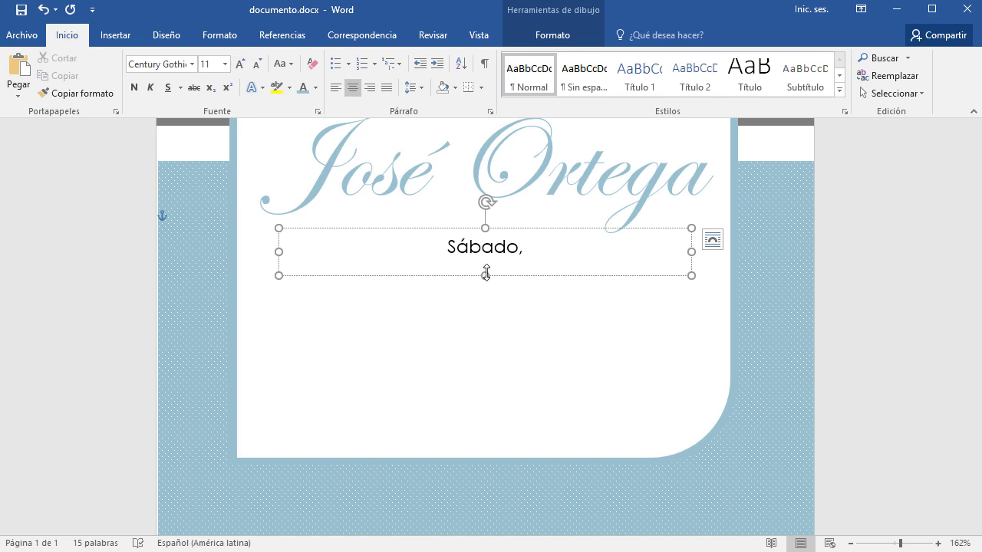
{"action": "type", "text": "12"}
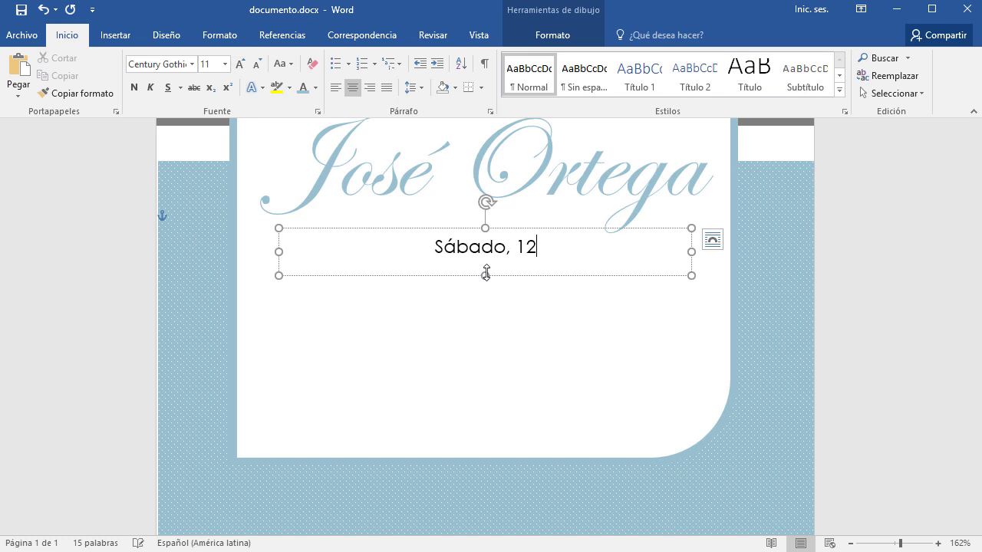
{"action": "type", "text": " de jun"}
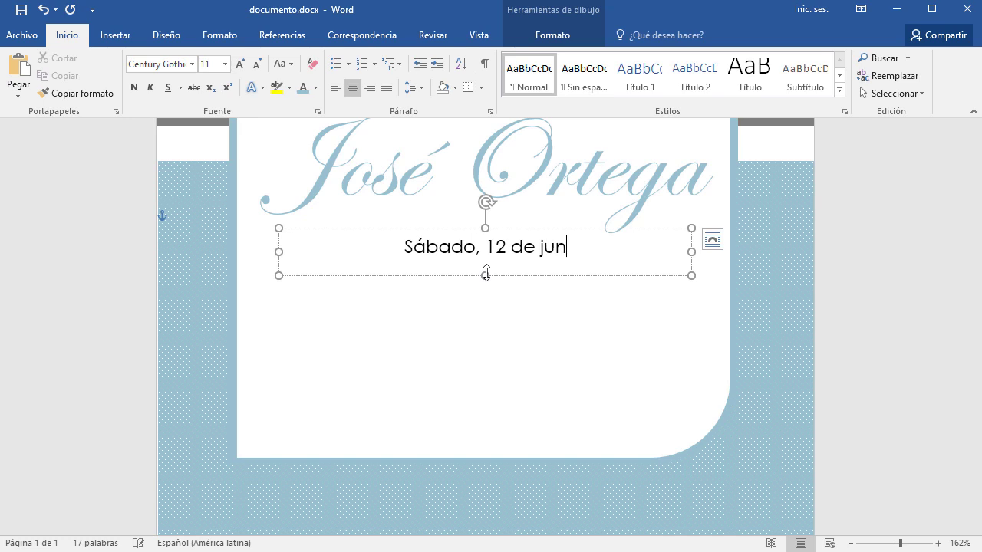
{"action": "type", "text": "io de 201"}
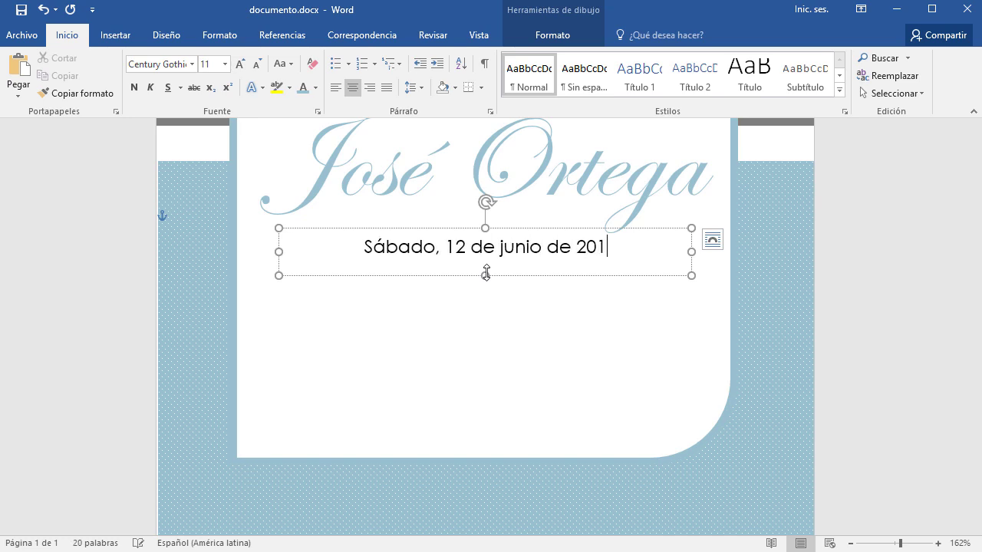
{"action": "type", "text": "8 a "}
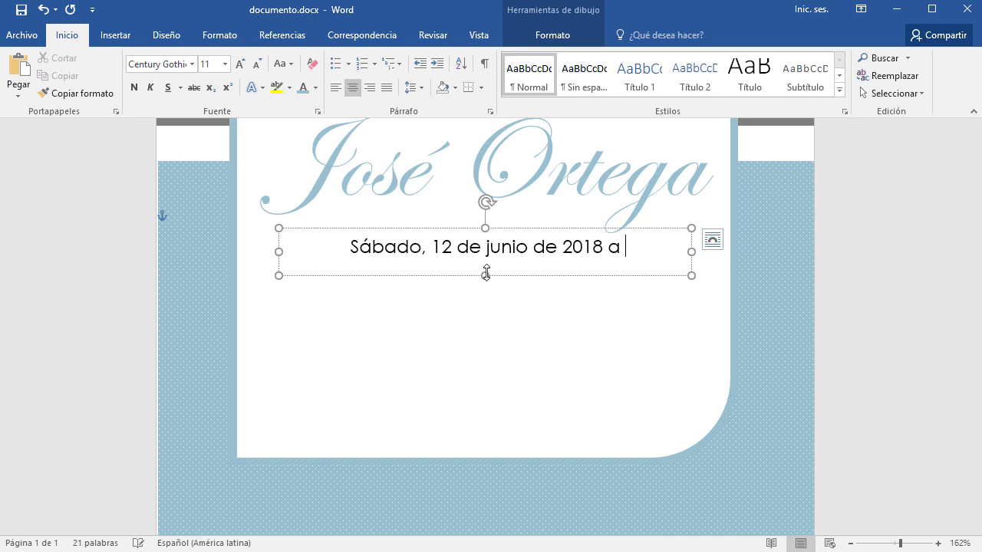
{"action": "type", "text": "las "}
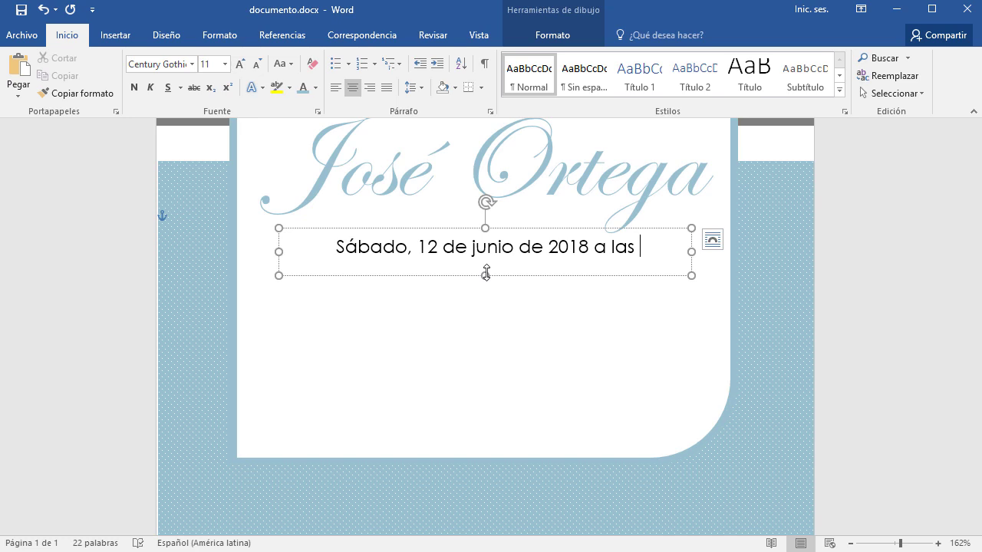
{"action": "type", "text": "12 a."}
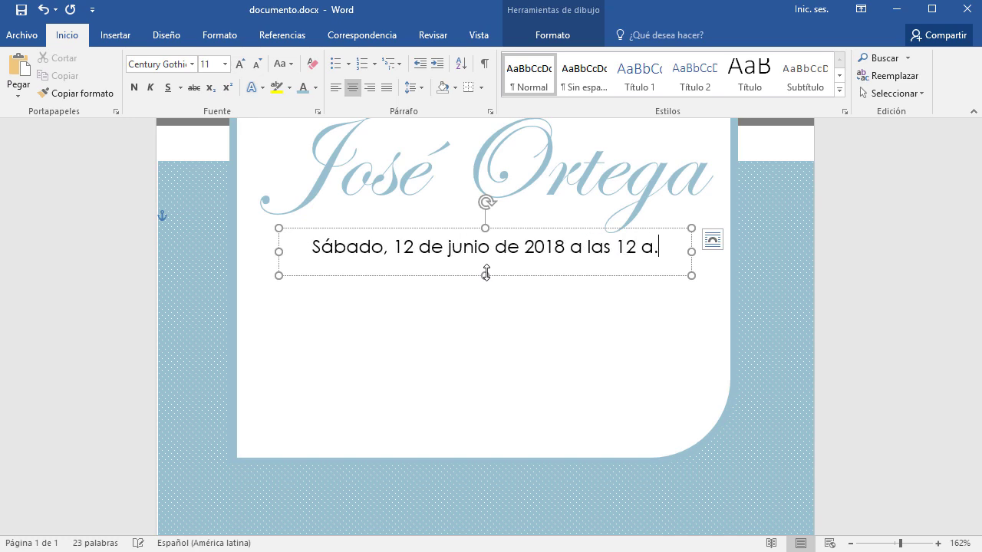
{"action": "type", "text": "m."}
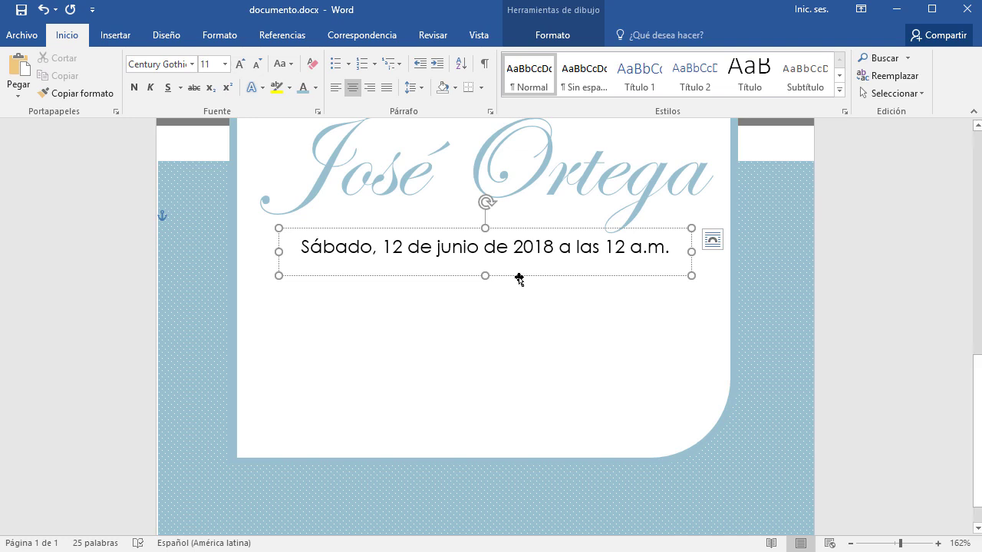
- Enlarge the date box and set its paragraphs to Sencillo line spacing with 0 pt after
{"action": "mouse_move", "coordinate": [484, 278]}
{"action": "left_mouse_down"}
{"action": "mouse_move", "coordinate": [483, 305]}
{"action": "mouse_move", "coordinate": [304, 246]}
{"action": "left_mouse_up"}
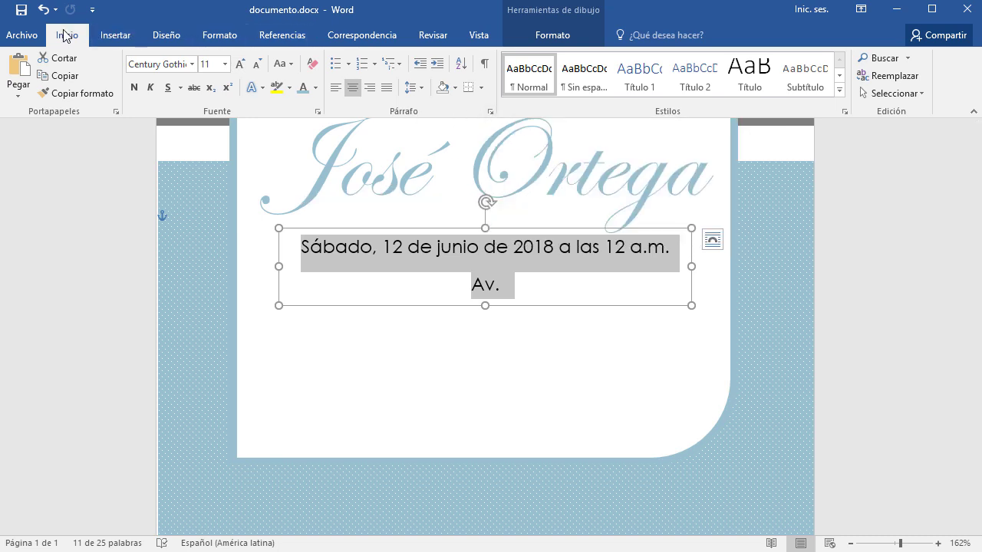
{"action": "left_click", "coordinate": [492, 113]}
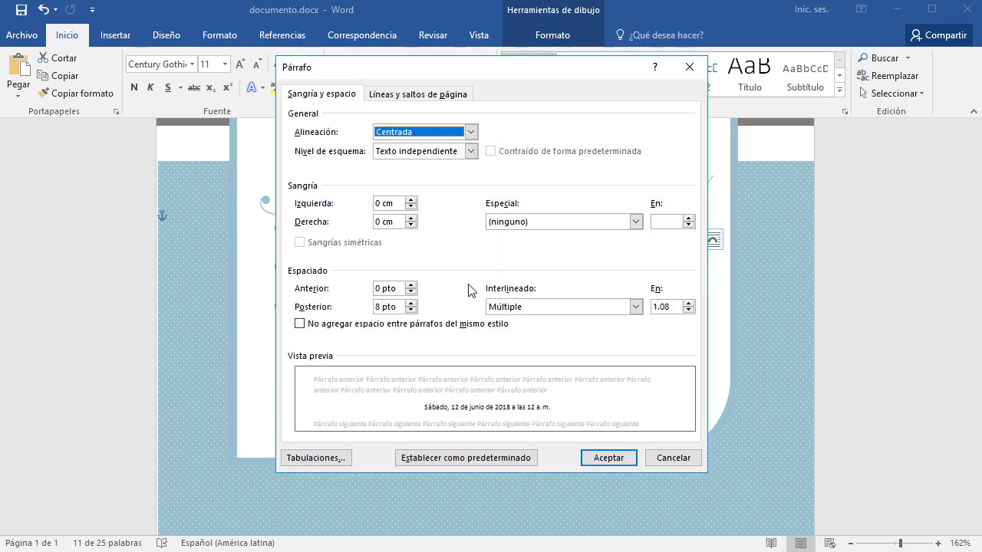
{"action": "left_click", "coordinate": [412, 309]}
{"action": "left_click", "coordinate": [411, 308]}
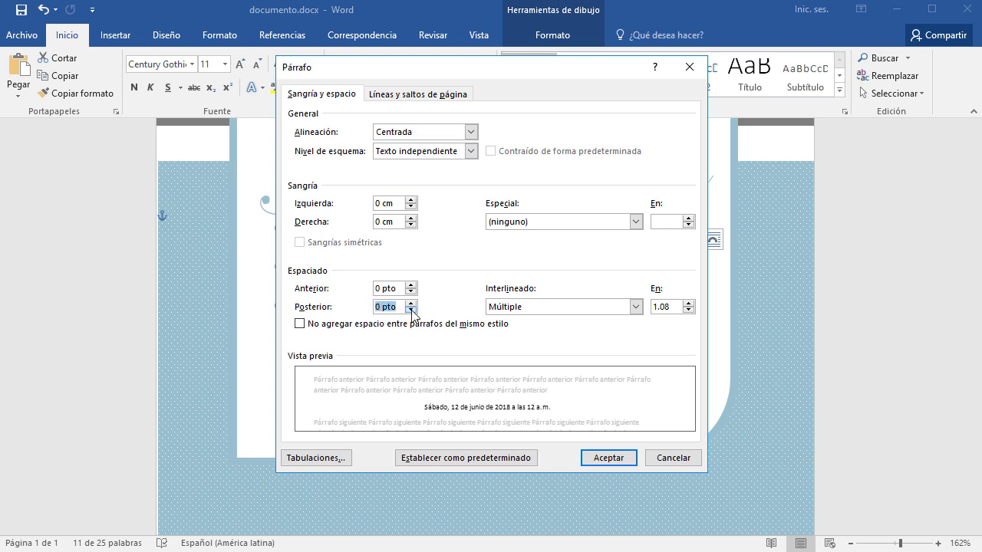
{"action": "left_click", "coordinate": [522, 311]}
{"action": "left_click", "coordinate": [514, 319]}
{"action": "left_click", "coordinate": [598, 457]}
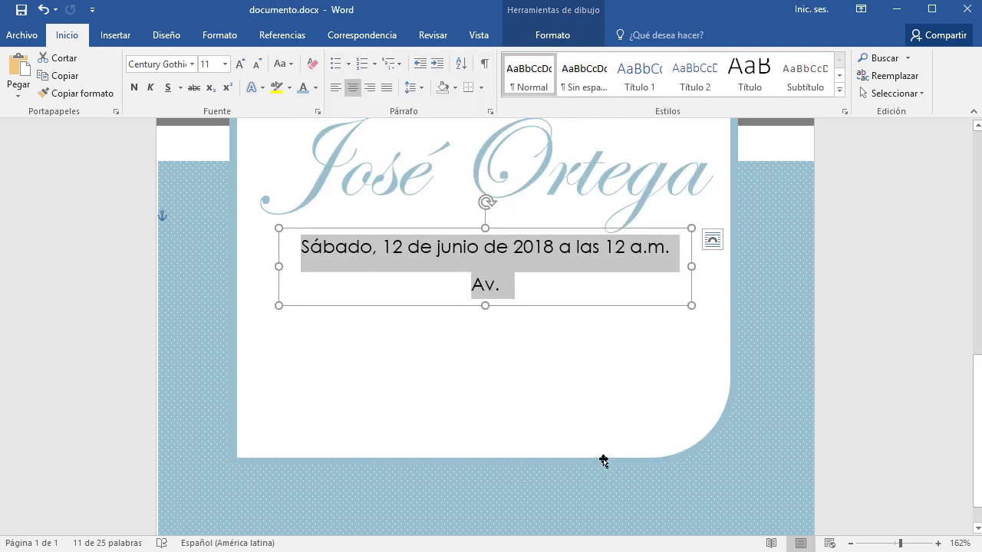
{"action": "left_click", "coordinate": [504, 269]}
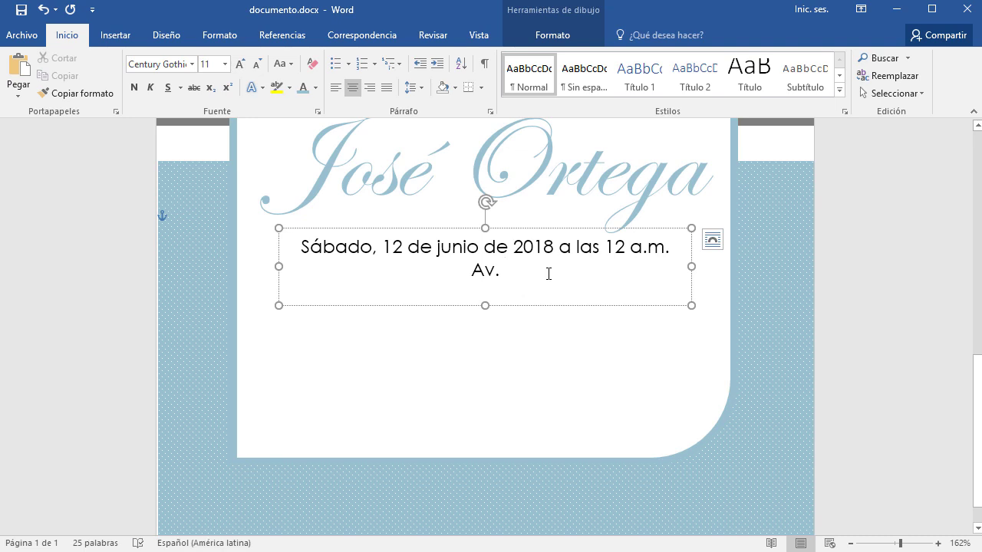
- Complete the venue's street address after 'Av.' and shorten the text box to fit both lines
{"action": "type", "text": "Gonzales"}
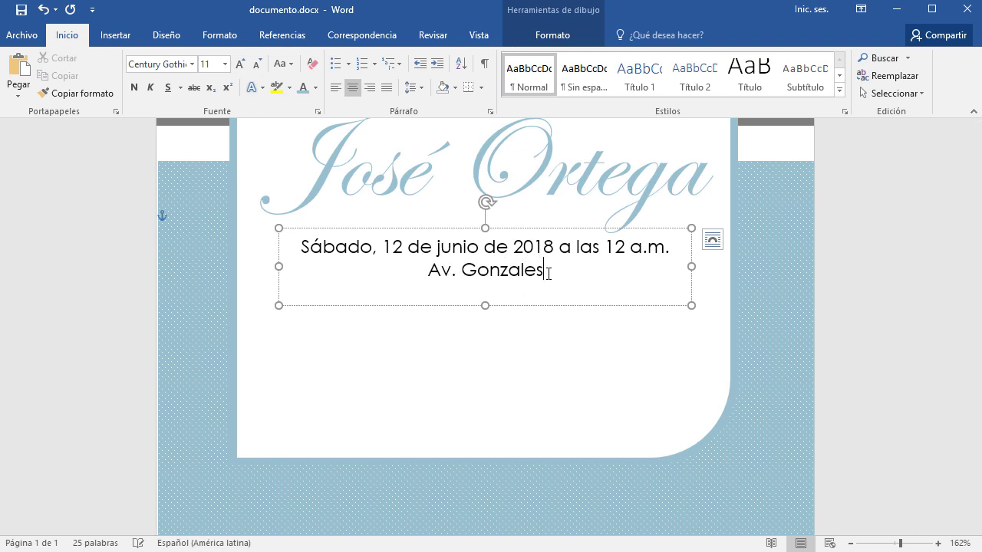
{"action": "type", "text": ", Calle "}
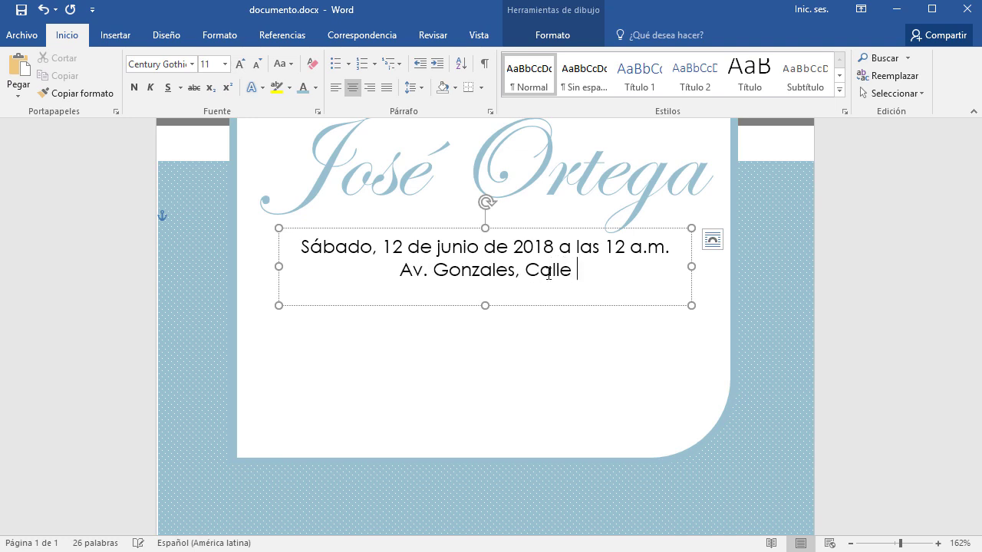
{"action": "type", "text": "N° 6"}
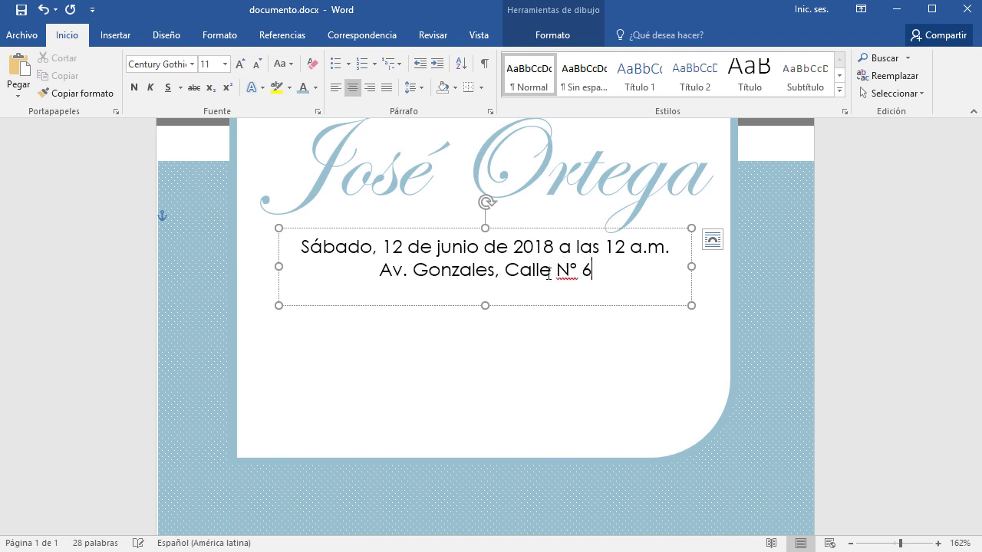
{"action": "type", "text": "5"}
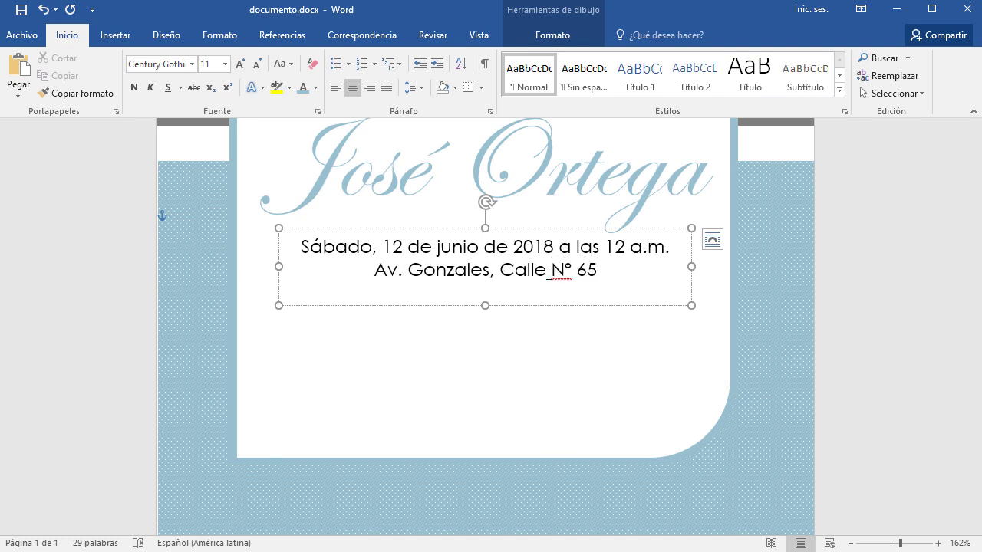
{"action": "type", "text": ", "}
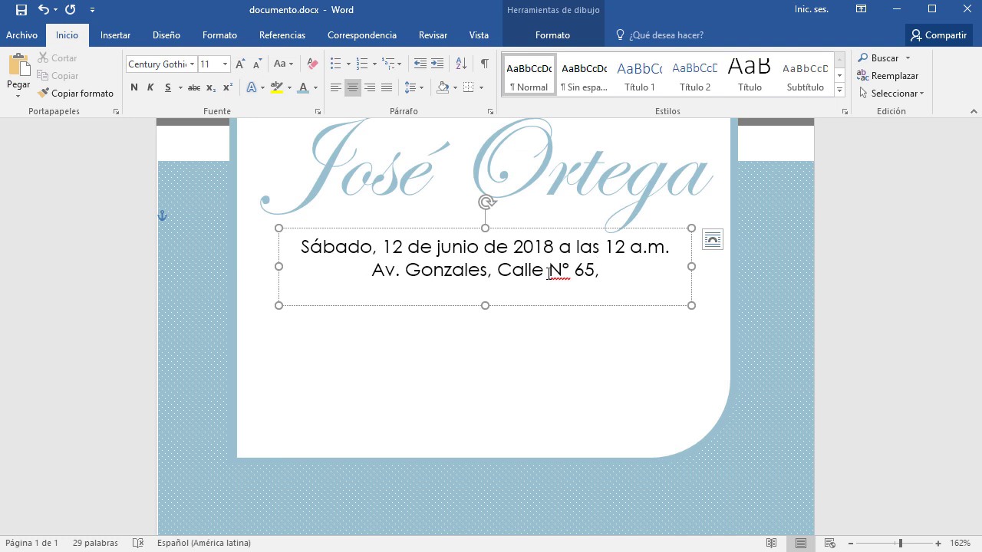
{"action": "type", "text": "Casa ·"}
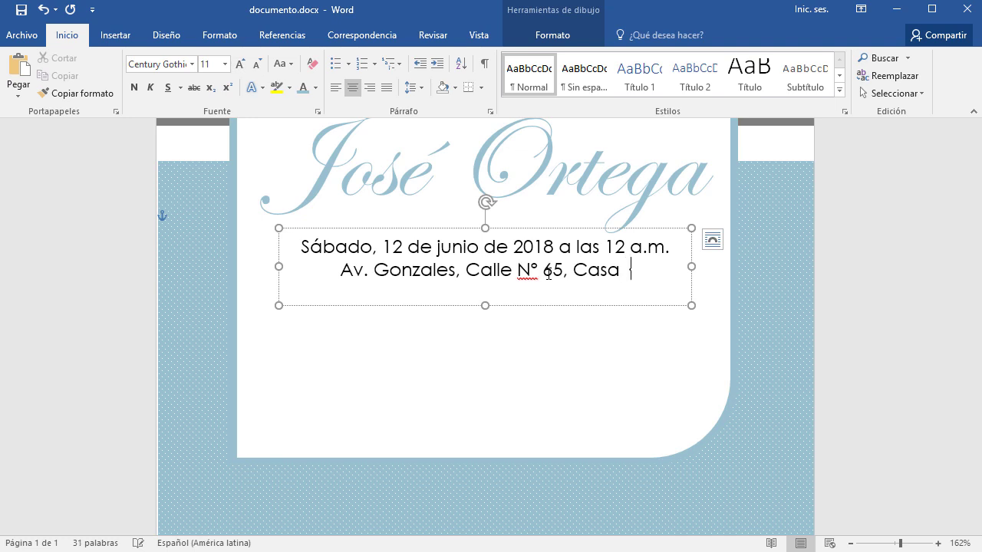
{"action": "key", "text": "BackSpace"}
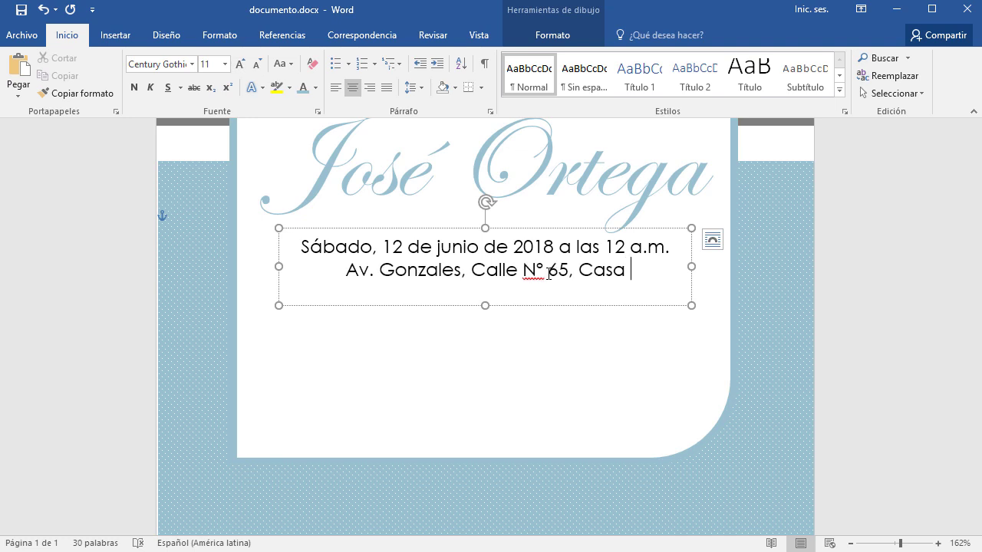
{"action": "type", "text": "N°"}
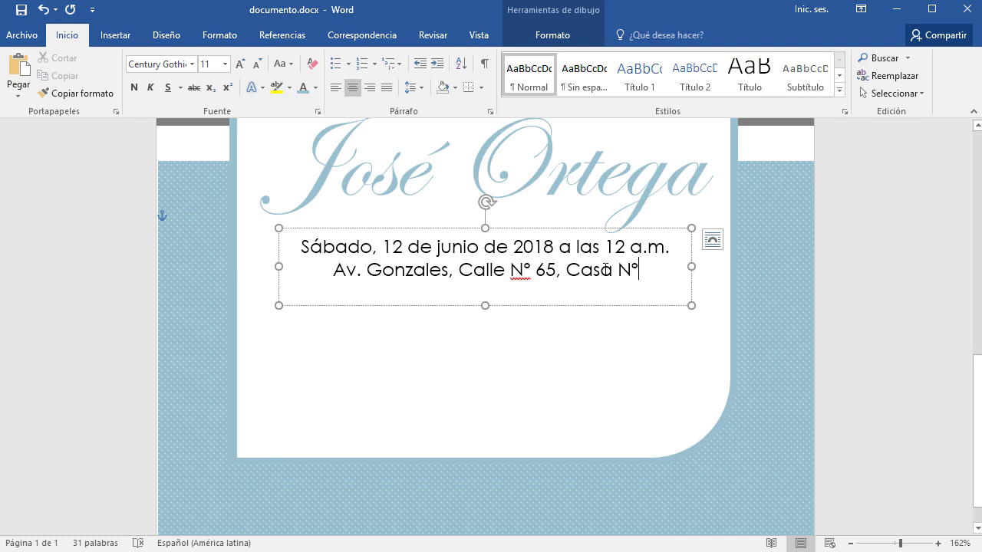
{"action": "left_click_drag", "start_coordinate": [650, 272], "coordinate": [564, 270]}
{"action": "key", "text": "BackSpace"}
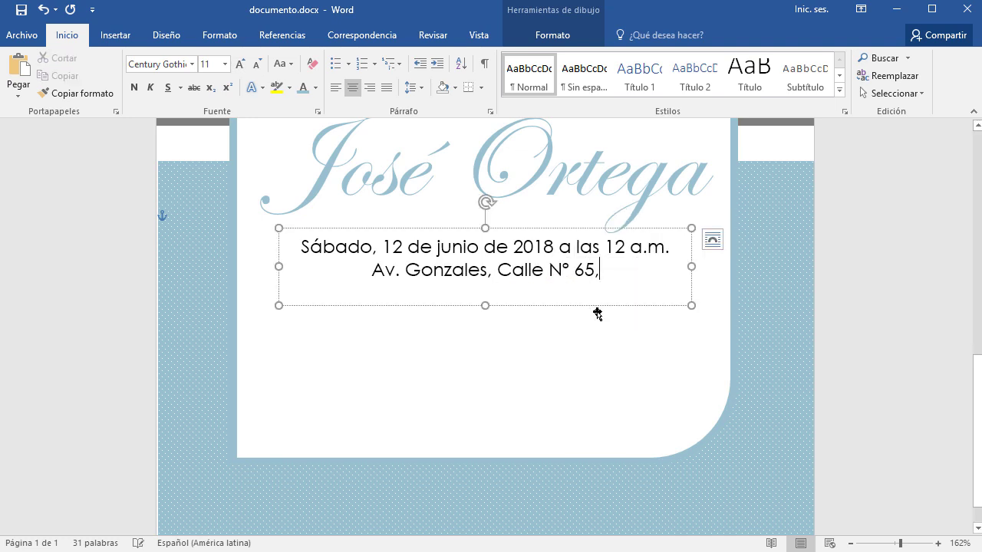
{"action": "key", "text": "BackSpace"}
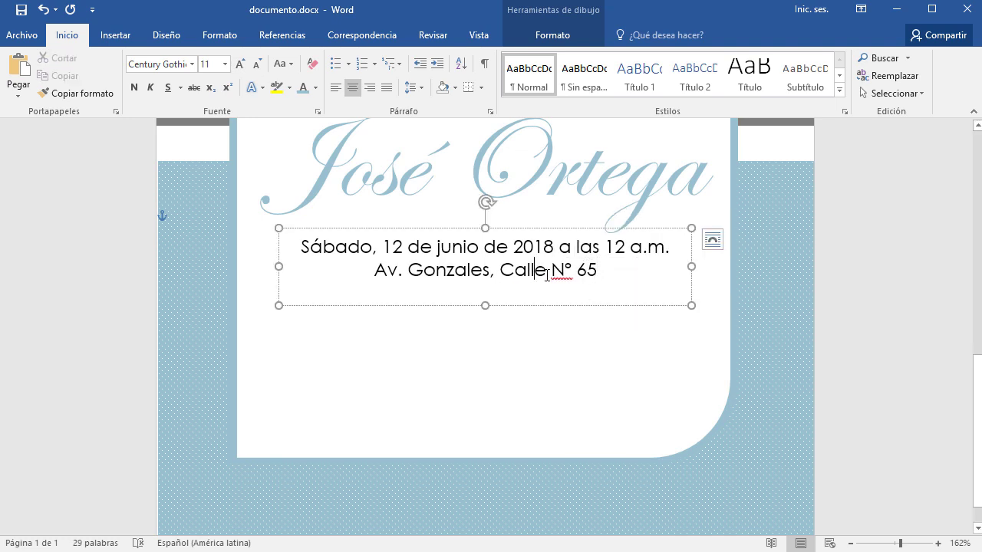
{"action": "left_click", "coordinate": [547, 276]}
{"action": "type", "text": "Al "}
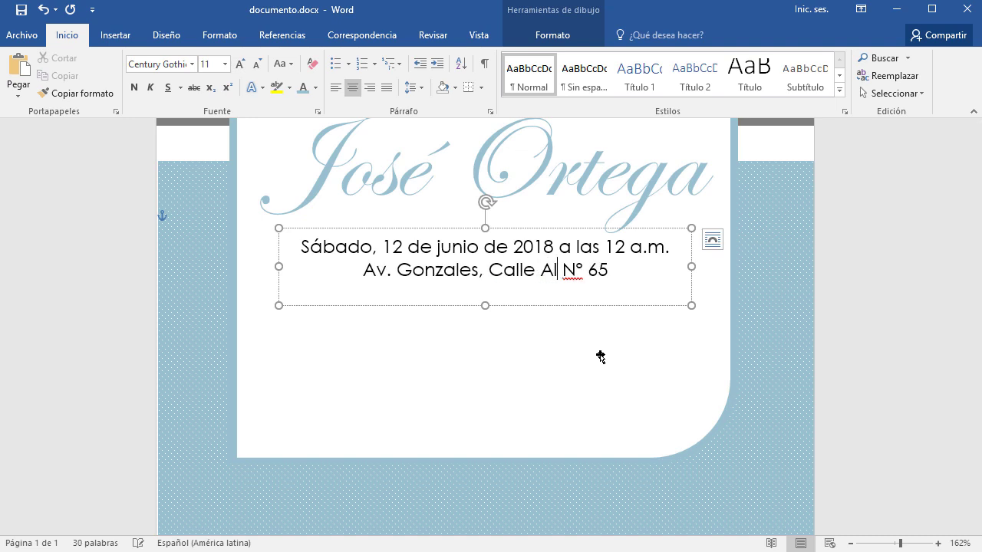
{"action": "type", "text": "mendras"}
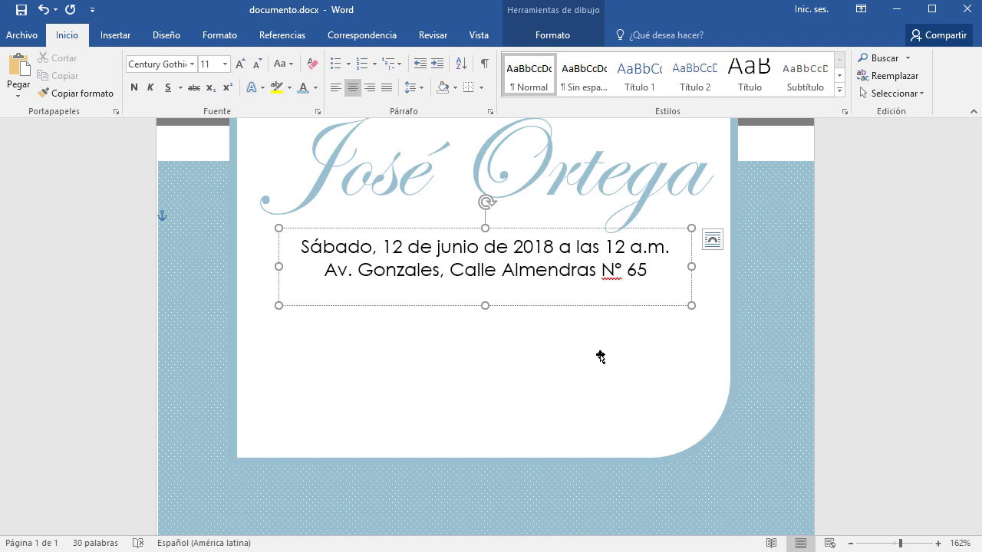
{"action": "mouse_move", "coordinate": [485, 306]}
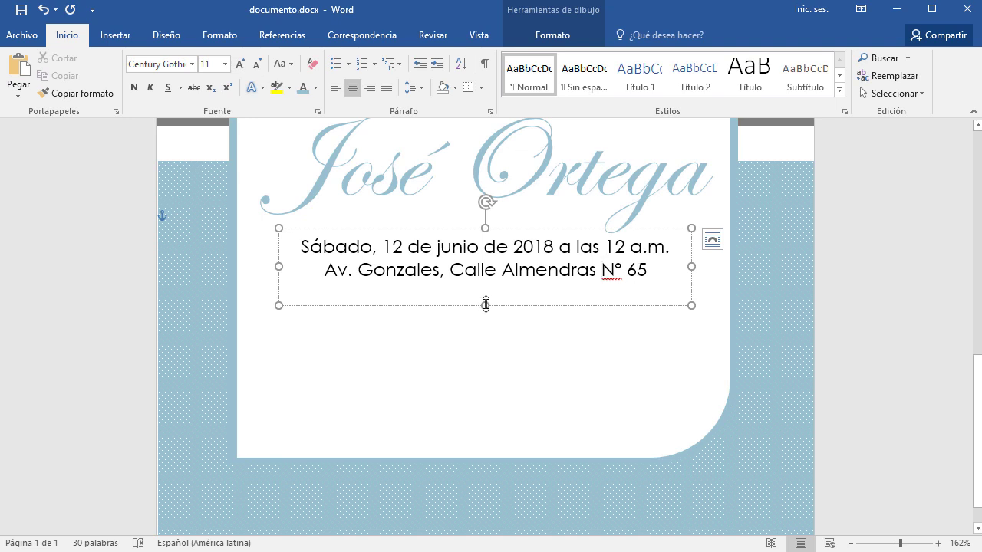
{"action": "left_click_drag", "start_coordinate": [485, 306], "coordinate": [479, 290]}
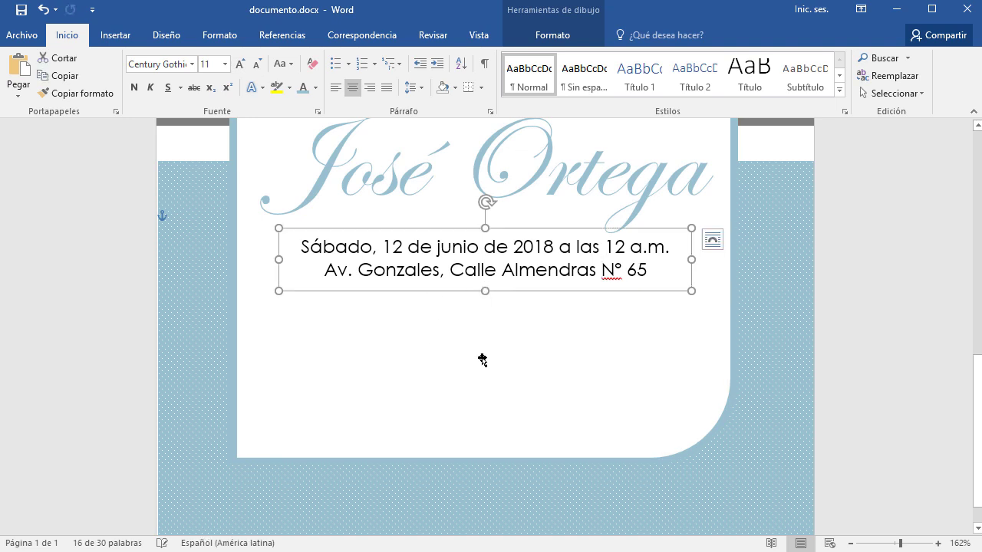
{"action": "left_click", "coordinate": [754, 326]}
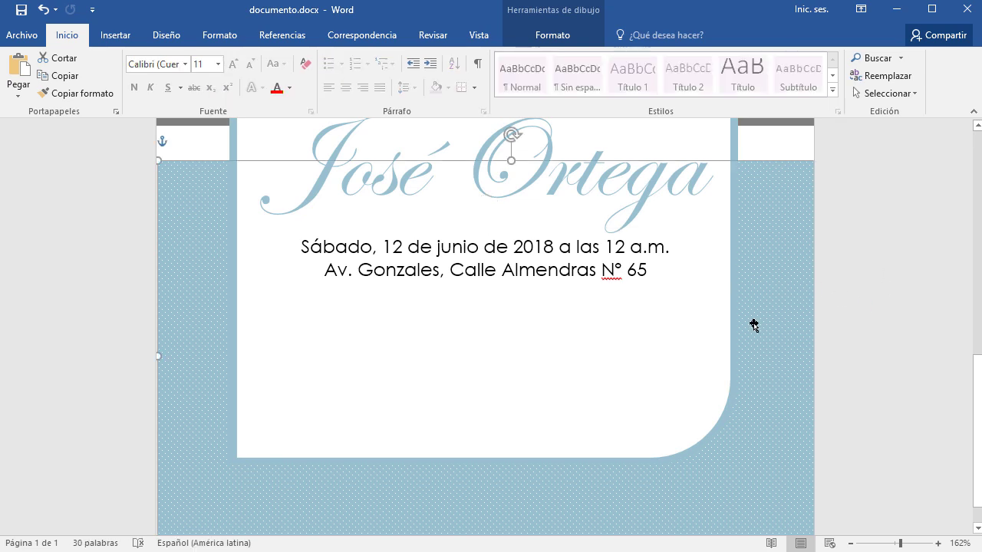
- Begin inserting a picture from file, picking 04.png in the Bautizo folder
{"action": "left_click", "coordinate": [114, 37]}
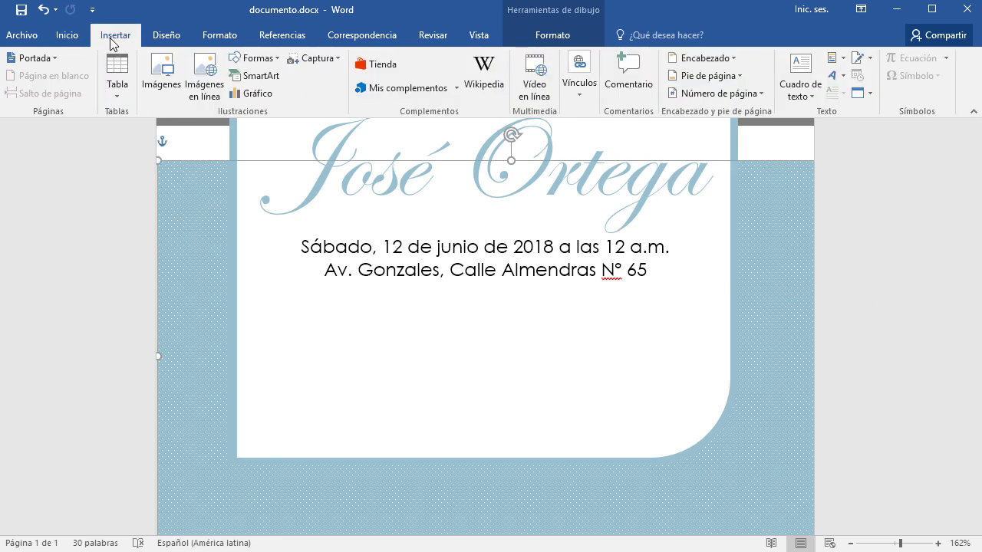
{"action": "left_click", "coordinate": [152, 86]}
{"action": "left_click", "coordinate": [428, 145]}
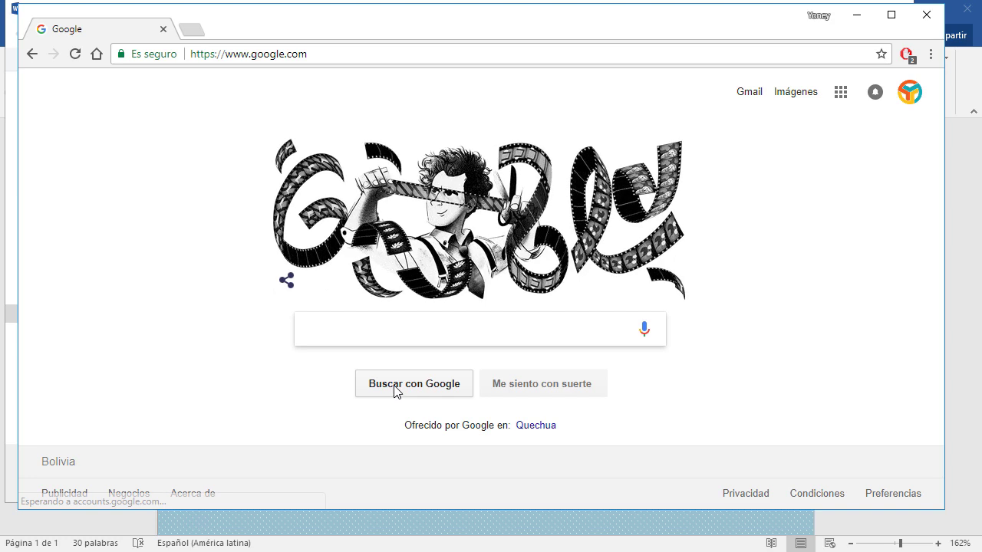
- Search Google Images for 'adorno png' and preview several ornament results
{"action": "type", "text": "adorno p"}
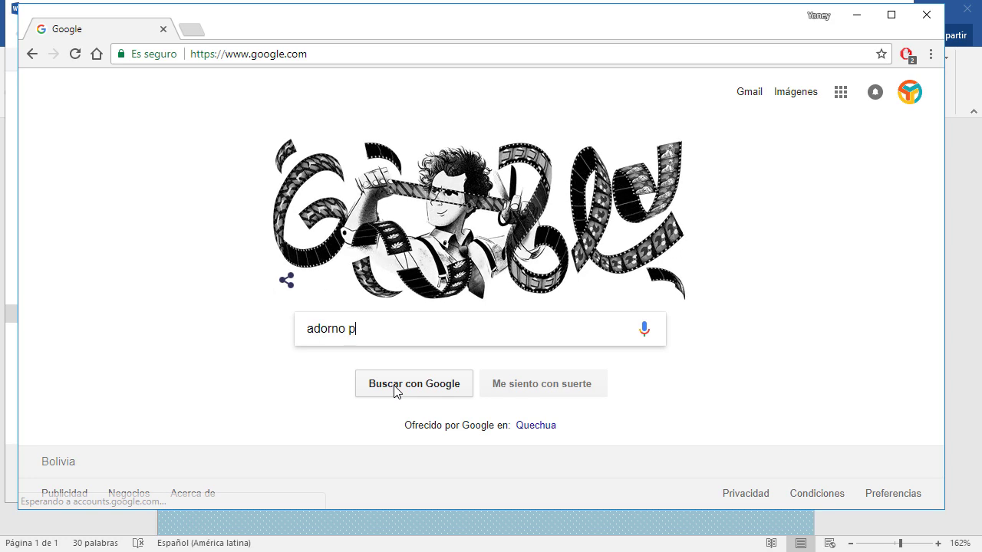
{"action": "type", "text": "ng"}
{"action": "key", "text": "Return"}
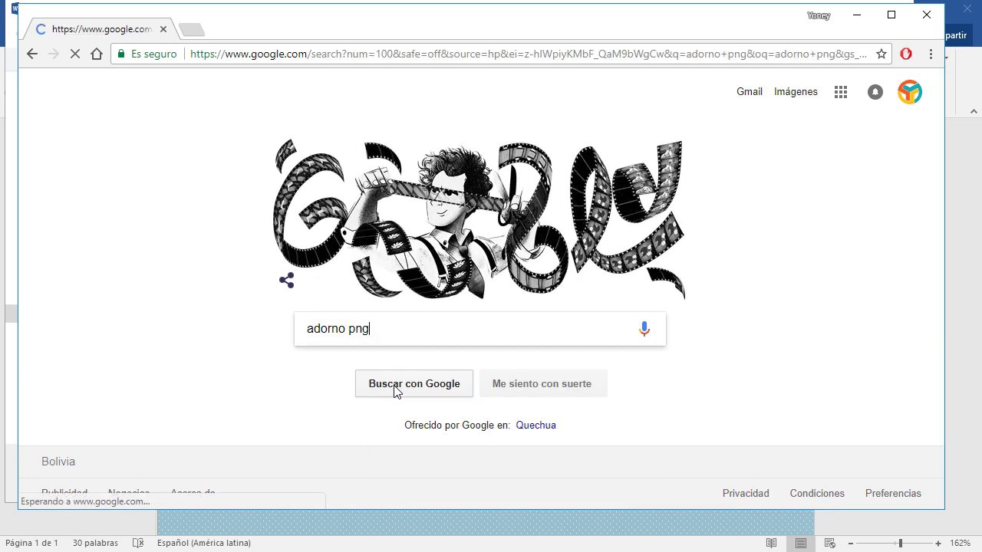
{"action": "left_click", "coordinate": [221, 147]}
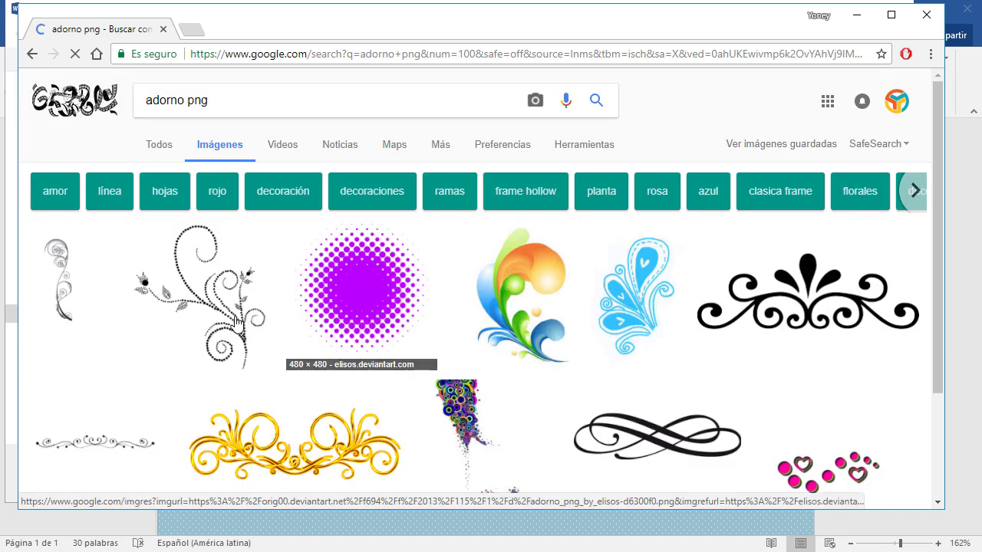
{"action": "left_click", "coordinate": [213, 299]}
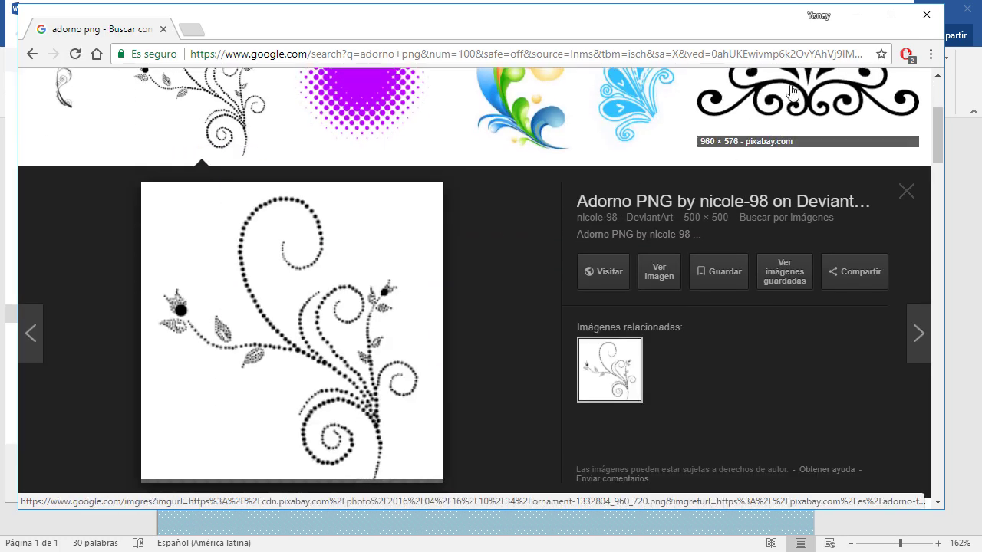
{"action": "left_click", "coordinate": [806, 107]}
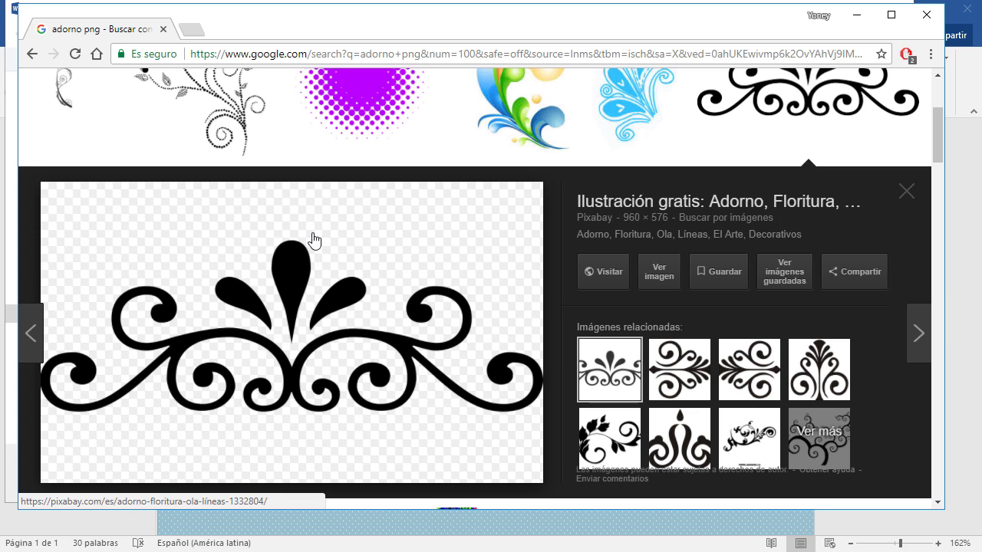
{"action": "left_click", "coordinate": [661, 274]}
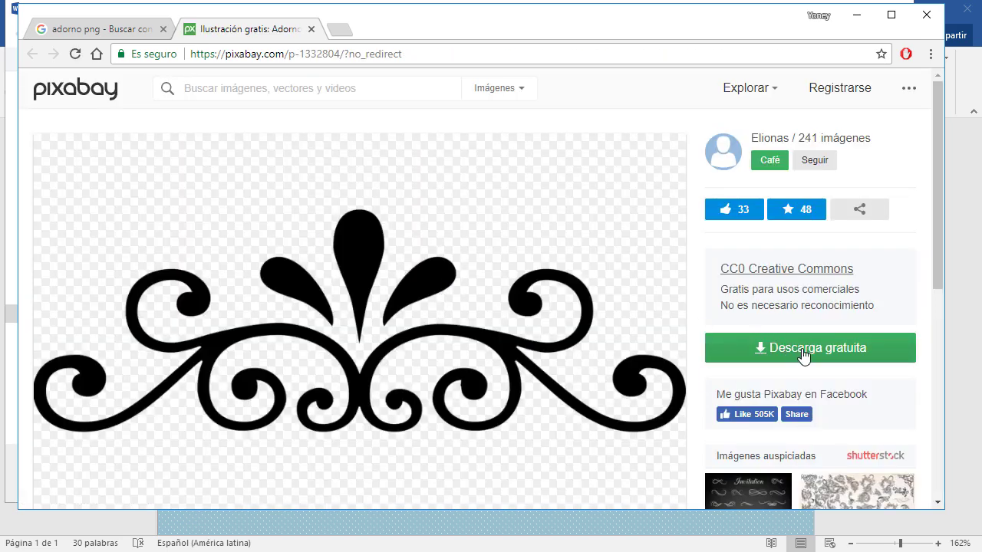
{"action": "left_click", "coordinate": [311, 28]}
{"action": "scroll", "coordinate": [226, 286], "scroll_direction": "up", "scroll_amount": 3}
- Open the thin swirl ornament at full size and bring up its save-image options
{"action": "left_click", "coordinate": [84, 290]}
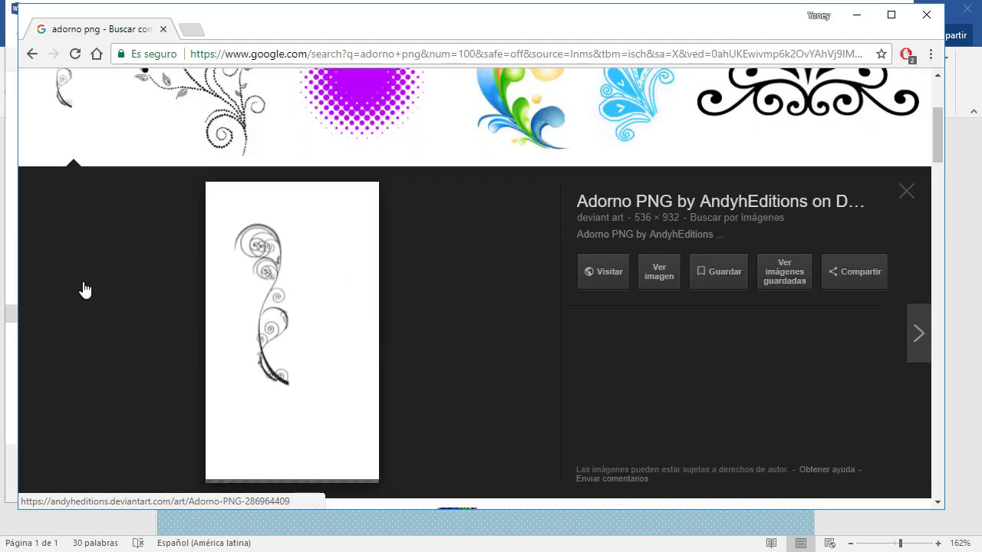
{"action": "left_click", "coordinate": [661, 285]}
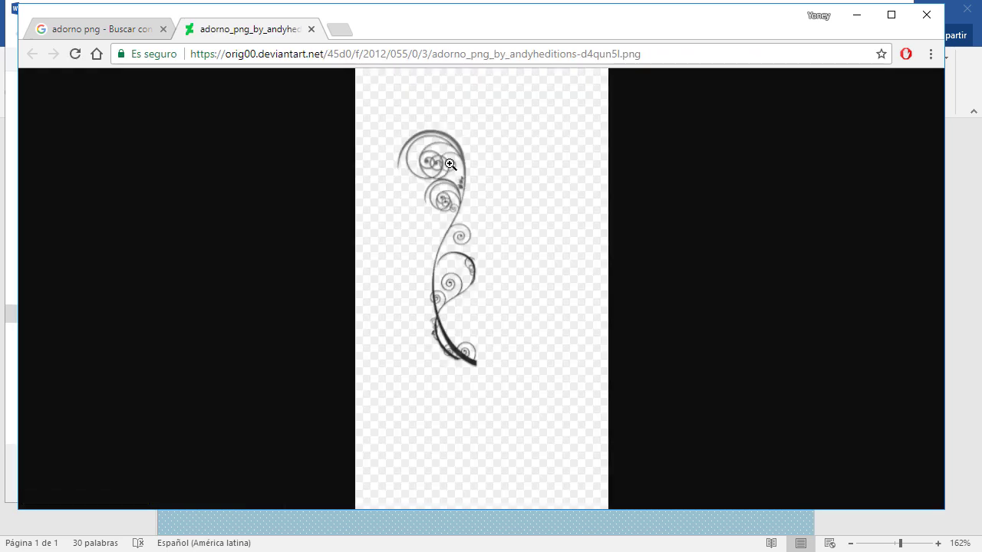
{"action": "left_click", "coordinate": [445, 149]}
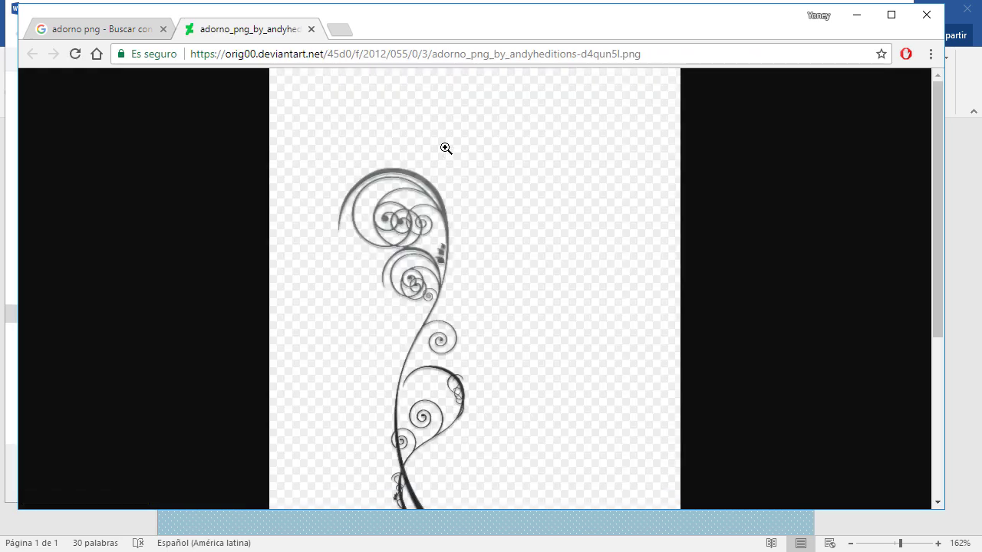
{"action": "right_click", "coordinate": [421, 187]}
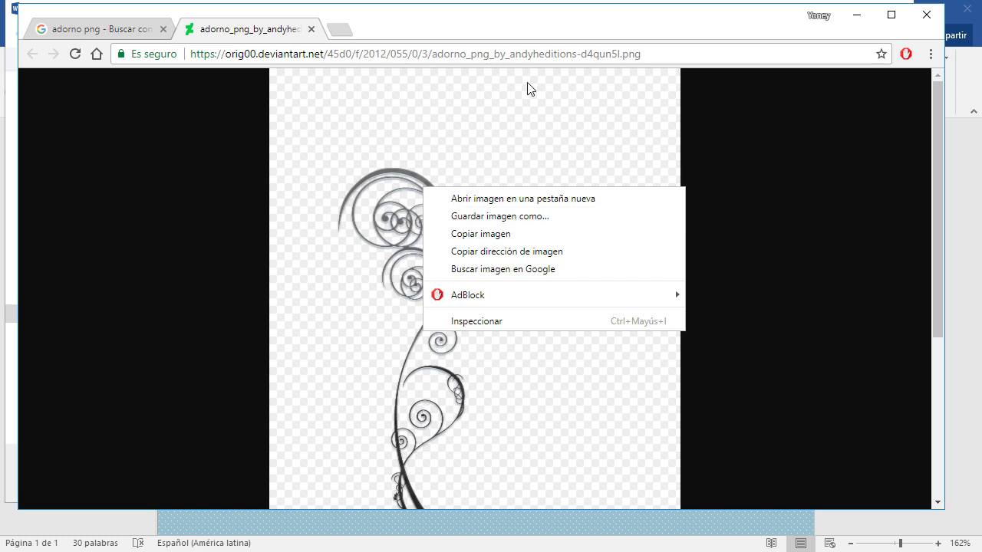
- Insert 04.png from the Bautizo folder as the floral divider
{"action": "left_click", "coordinate": [861, 15]}
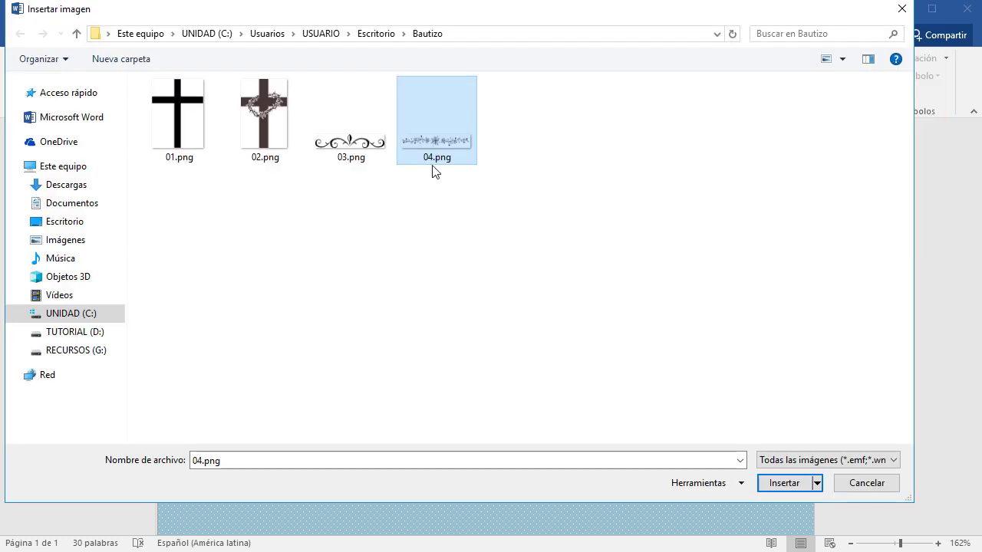
{"action": "left_click", "coordinate": [784, 482]}
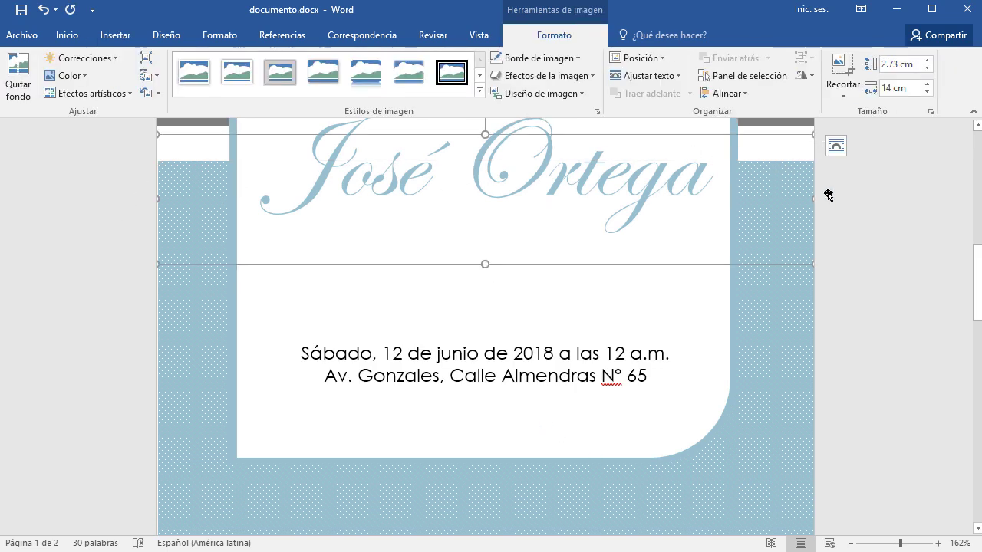
- Set the floral divider to 'In front of text', move it below the address, and shrink it
{"action": "left_click", "coordinate": [835, 145]}
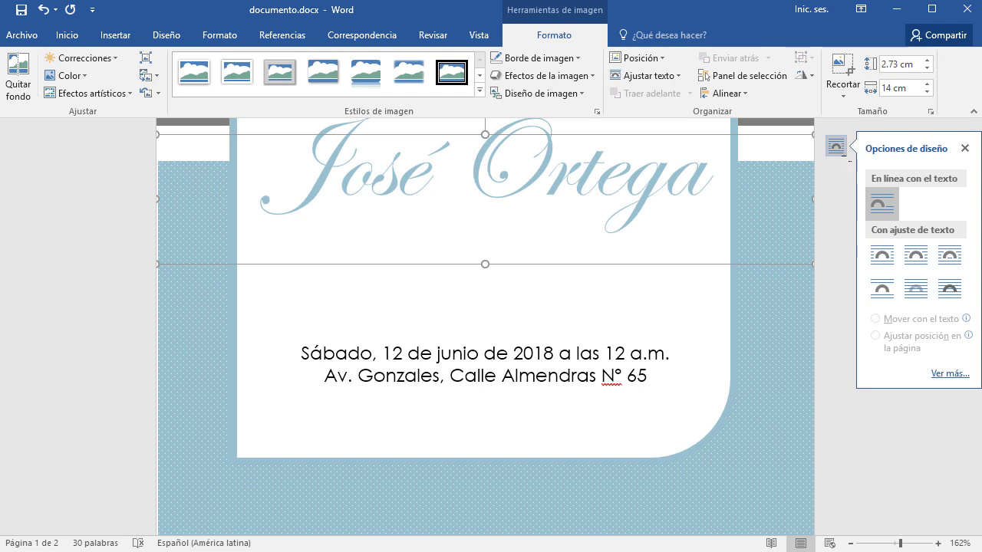
{"action": "left_click", "coordinate": [957, 294]}
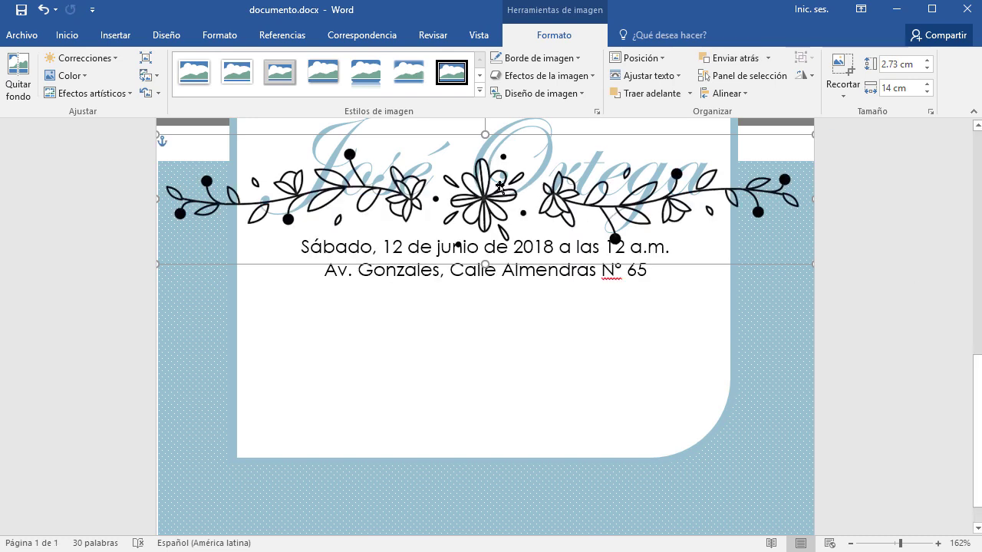
{"action": "left_click_drag", "start_coordinate": [485, 209], "coordinate": [485, 328]}
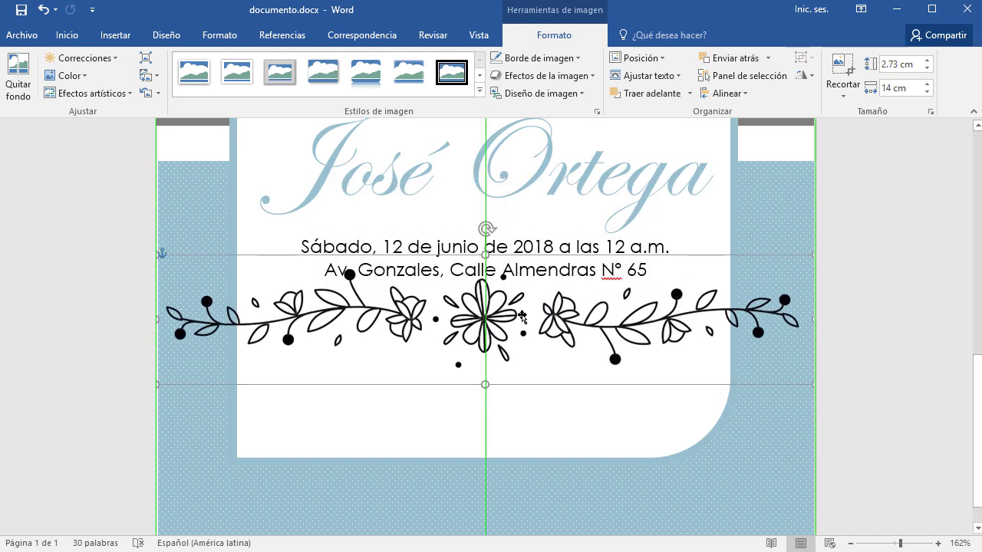
{"action": "mouse_move", "coordinate": [813, 260]}
{"action": "left_mouse_down"}
{"action": "mouse_move", "coordinate": [448, 399]}
{"action": "mouse_move", "coordinate": [389, 372]}
{"action": "mouse_move", "coordinate": [335, 373]}
{"action": "mouse_move", "coordinate": [495, 310]}
{"action": "mouse_move", "coordinate": [542, 307]}
{"action": "left_mouse_up"}
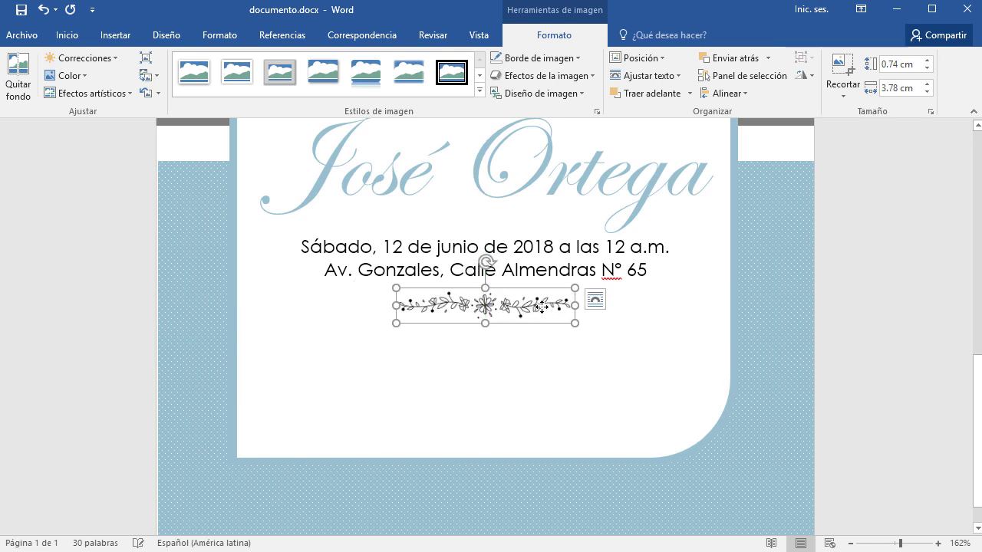
- Recolour the floral divider light blue (Azul, Color de énfasis 5 claro)
{"action": "left_click", "coordinate": [86, 77]}
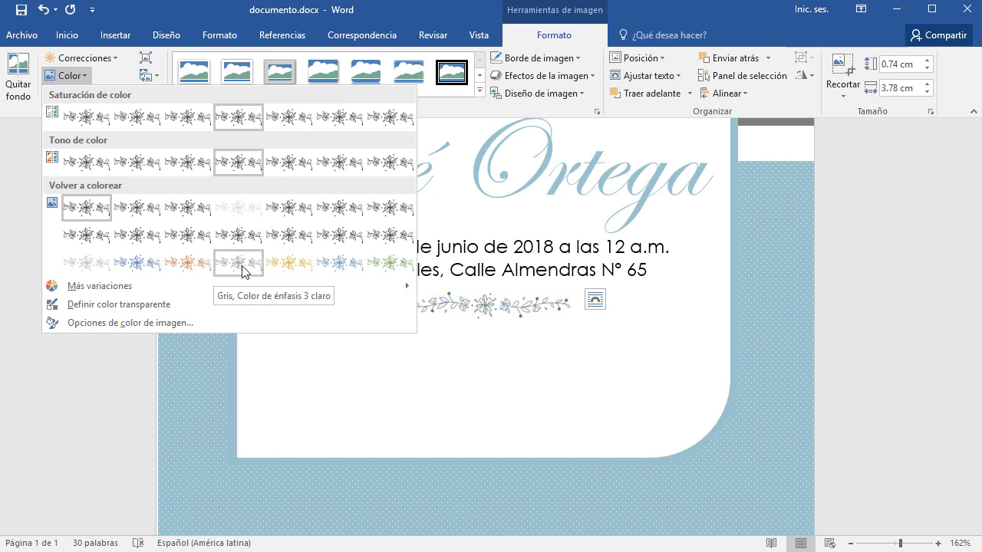
{"action": "left_click", "coordinate": [340, 270]}
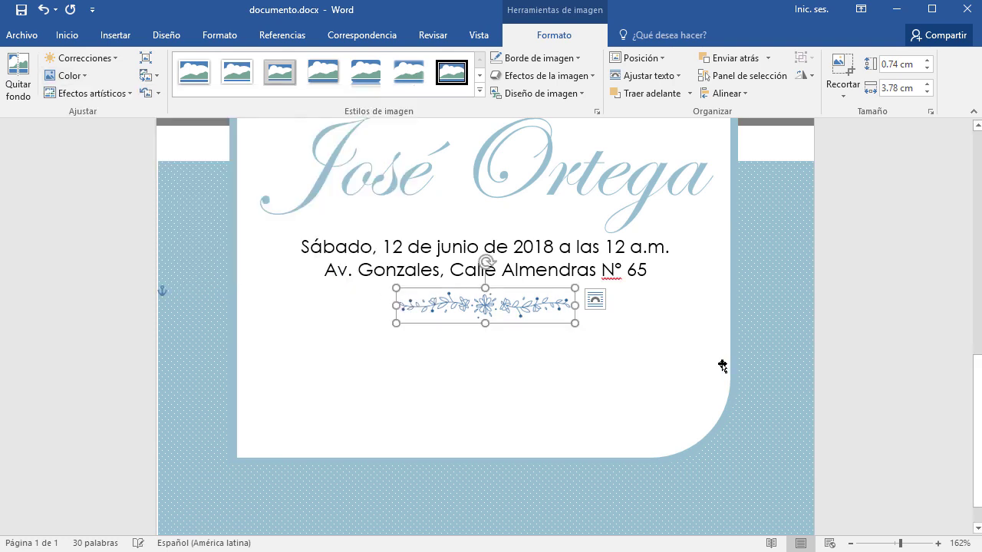
{"action": "left_click", "coordinate": [611, 254]}
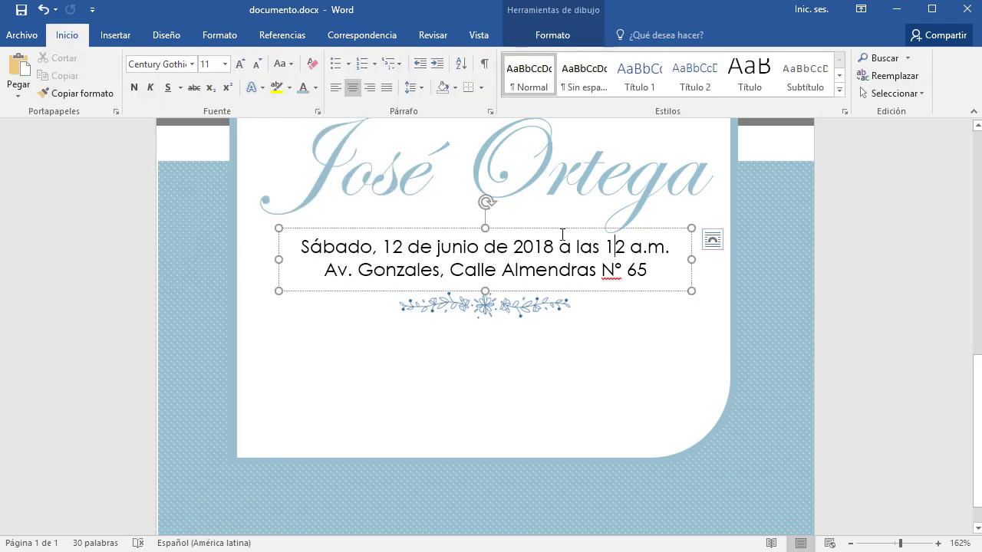
- Copy the date box below the divider and replace its text with 'Pasando la ceremonia les invitamos a compartir y celebrar en el Salón Imperial.'
{"action": "left_click_drag", "start_coordinate": [563, 230], "coordinate": [563, 320]}
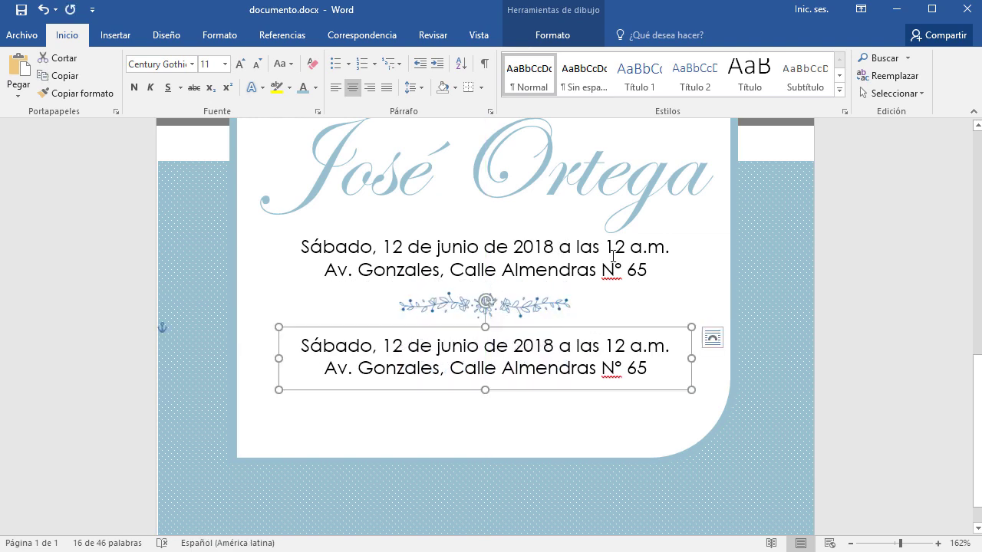
{"action": "left_click_drag", "start_coordinate": [648, 369], "coordinate": [313, 323]}
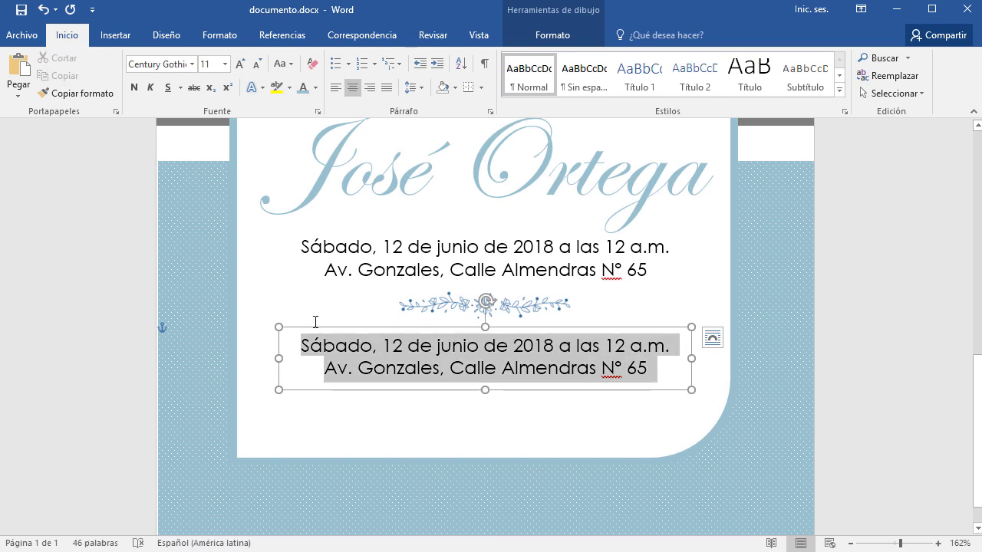
{"action": "type", "text": "Pasando "}
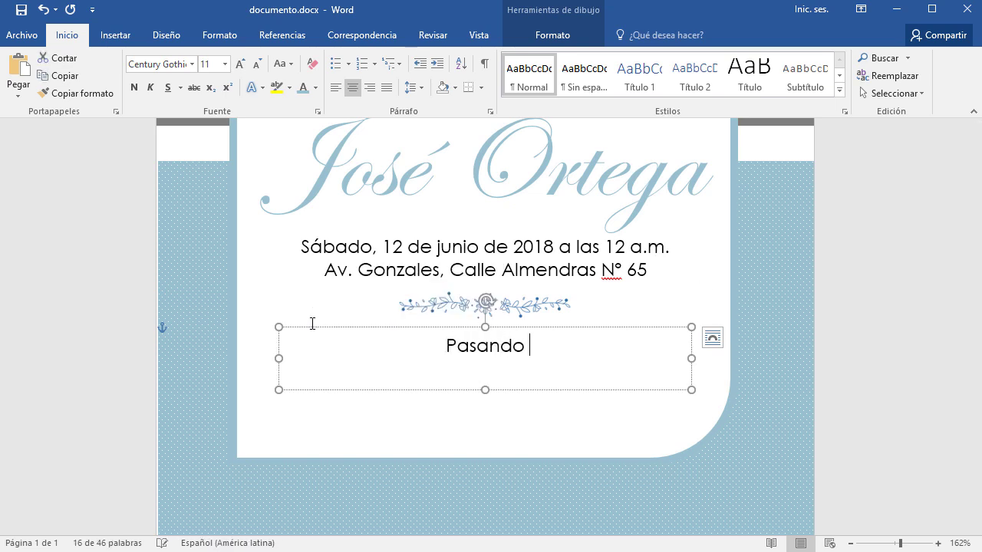
{"action": "type", "text": "la ceremonia "}
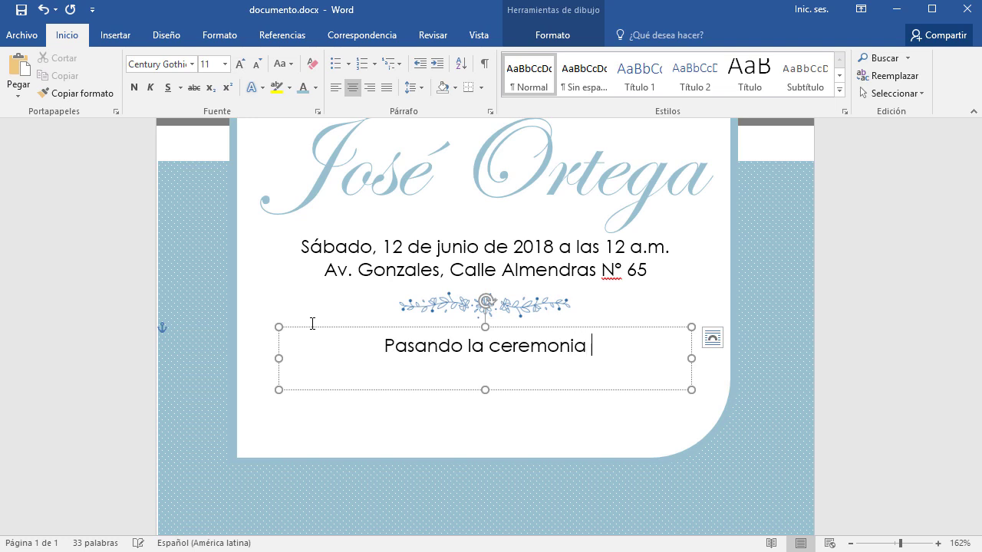
{"action": "type", "text": "les invitamos a"}
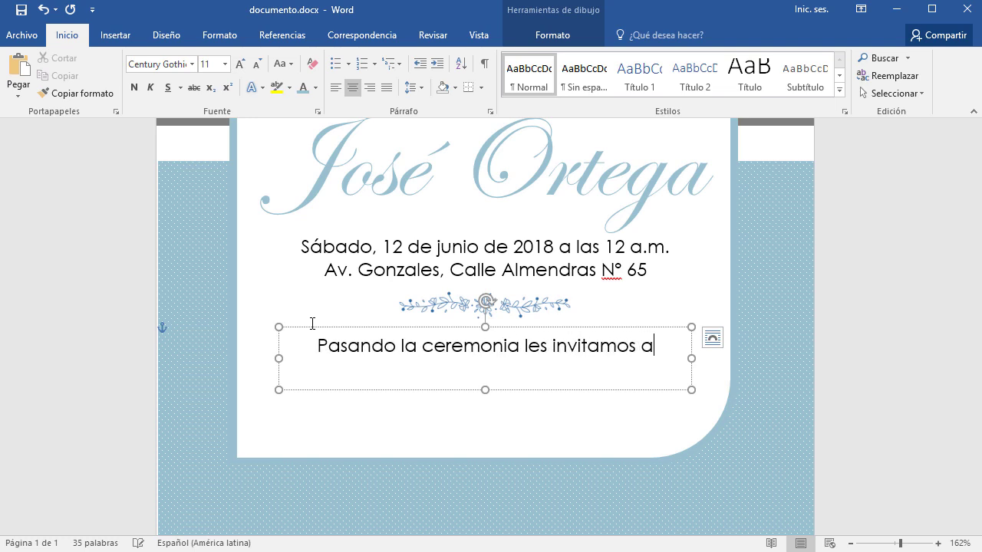
{"action": "type", "text": " compartir "}
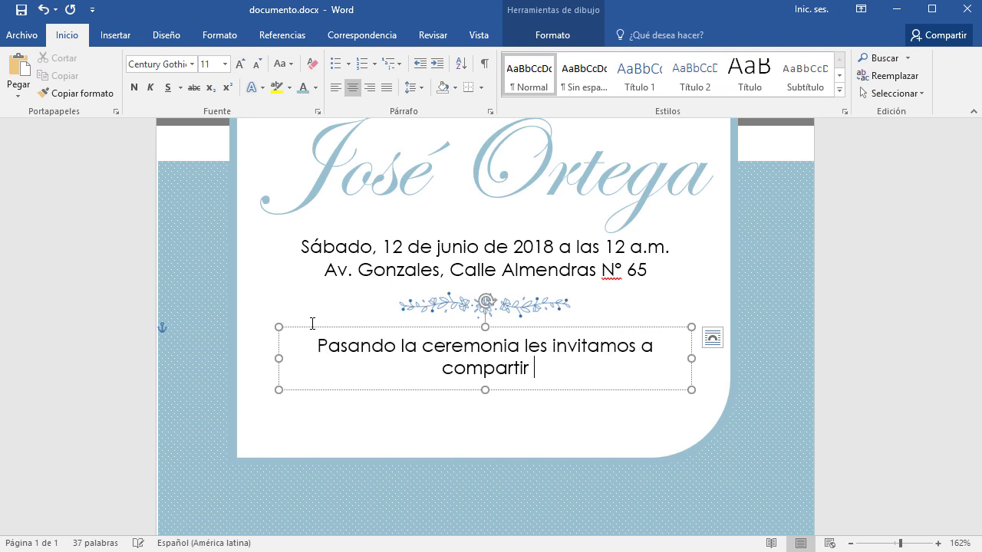
{"action": "type", "text": "un"}
{"action": "key", "text": "BackSpace"}
{"action": "key", "text": "BackSpace"}
{"action": "type", "text": "yce"}
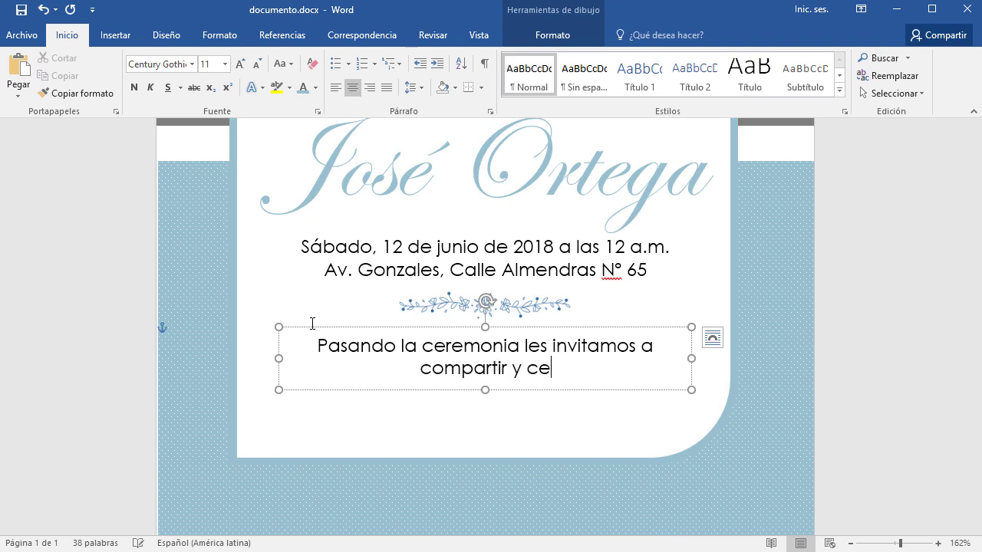
{"action": "type", "text": "lebrara"}
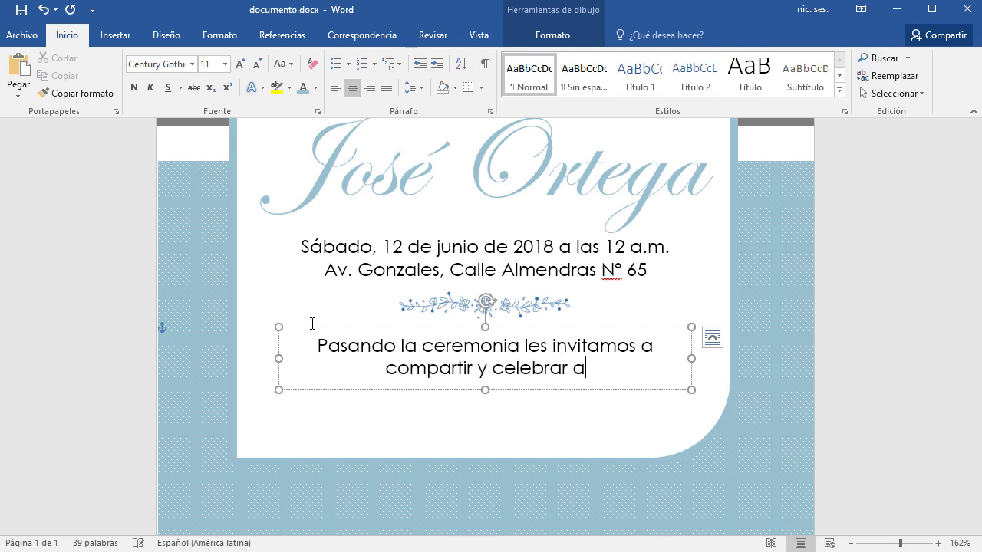
{"action": "key", "text": "BackSpace"}
{"action": "type", "text": "enb"}
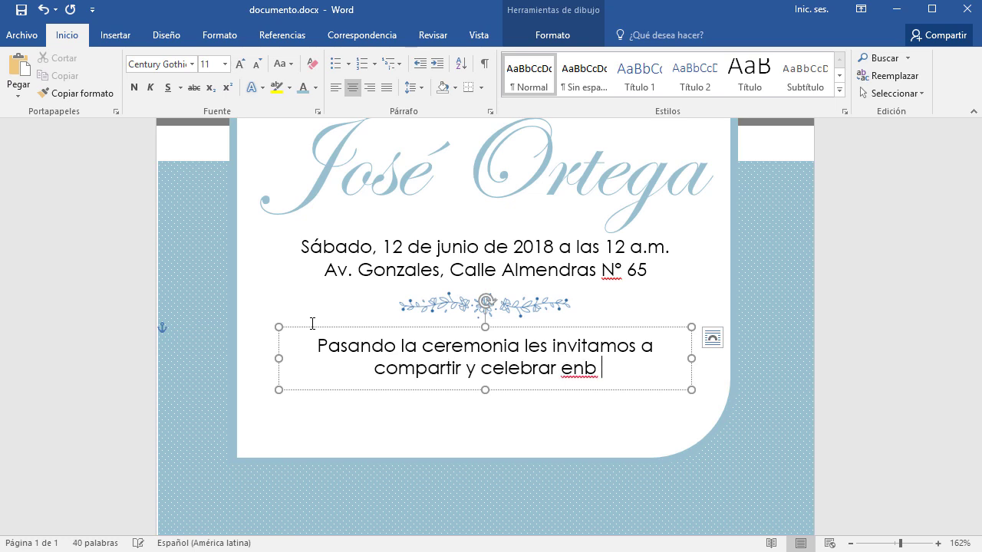
{"action": "key", "text": "BackSpace"}
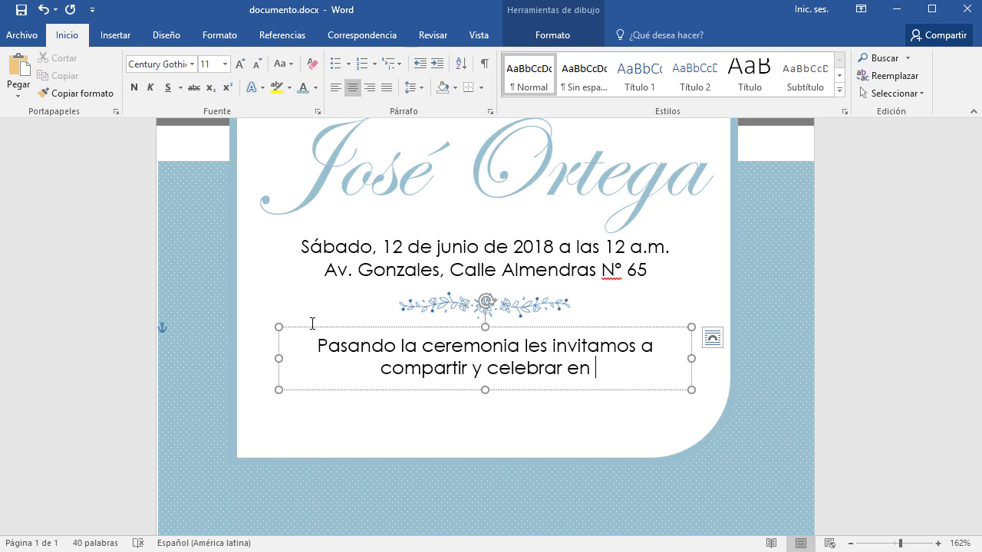
{"action": "type", "text": "el Salón "}
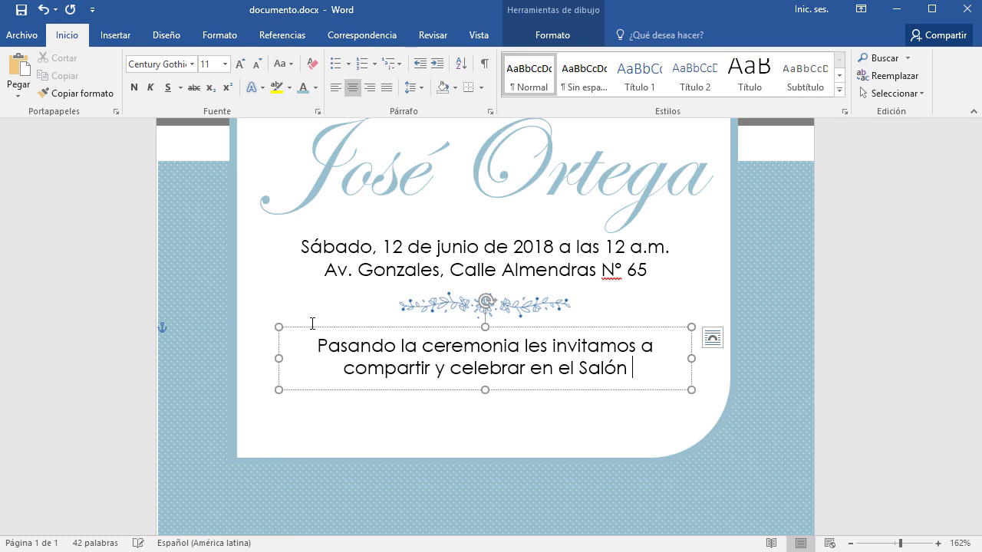
{"action": "type", "text": "Imper"}
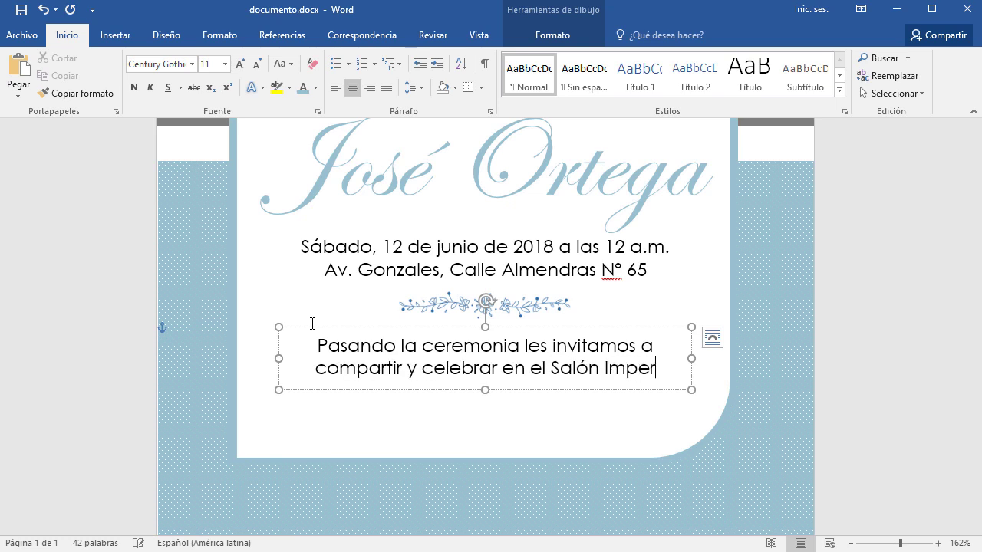
{"action": "type", "text": "ial"}
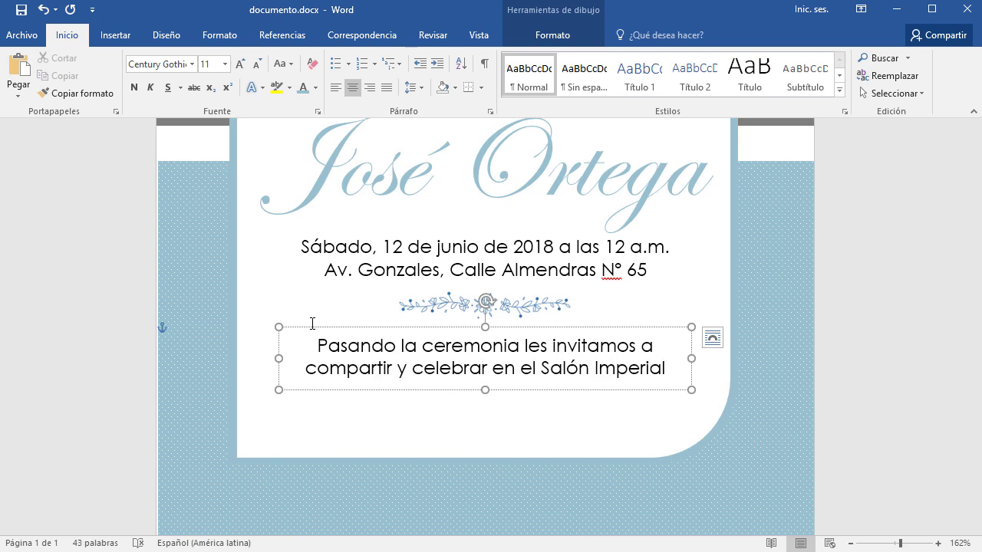
{"action": "type", "text": "."}
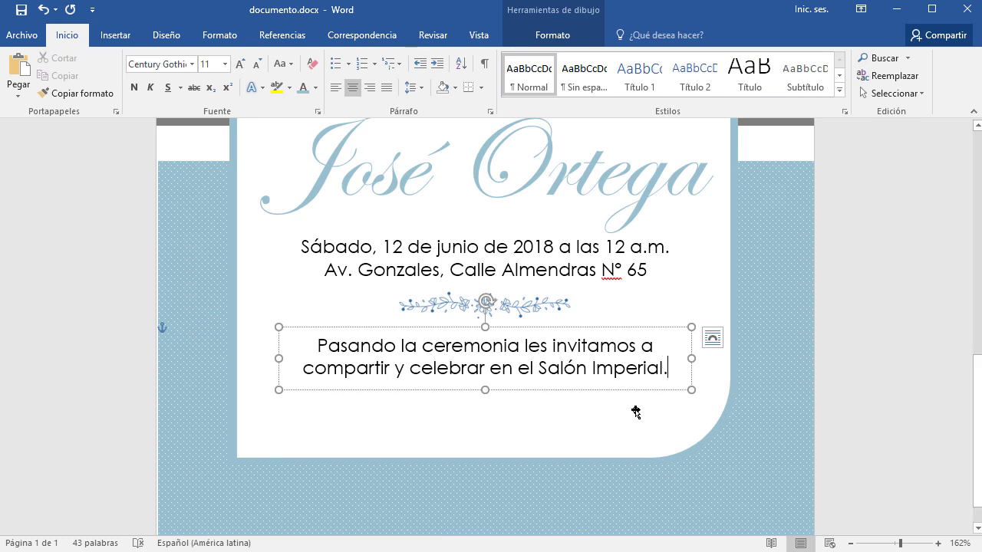
- Deselect the reception text box and zoom out to 62% to see the full page
{"action": "left_click", "coordinate": [897, 435]}
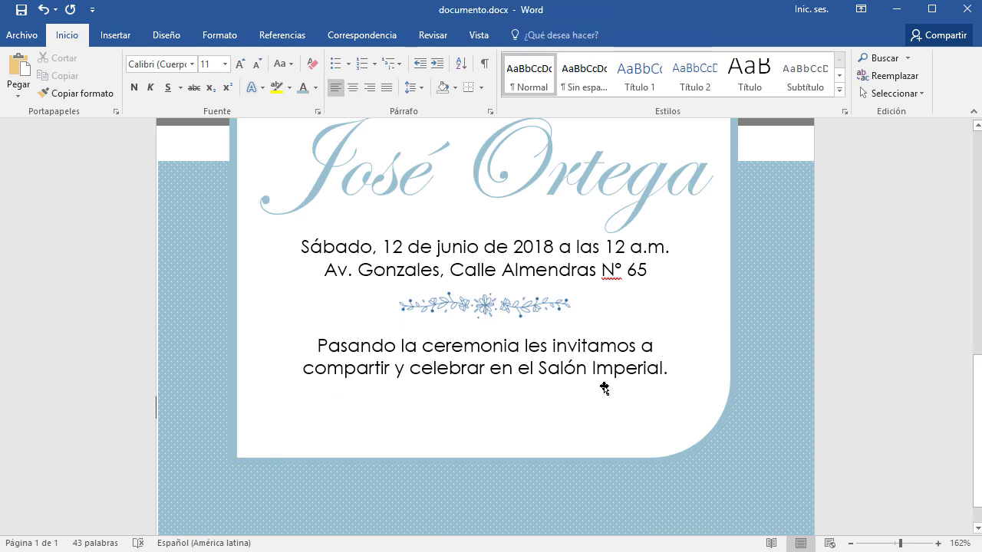
{"action": "scroll", "coordinate": [598, 378], "scroll_direction": "down", "scroll_amount": 7}
{"action": "scroll", "coordinate": [599, 378], "scroll_direction": "down", "scroll_amount": 1}
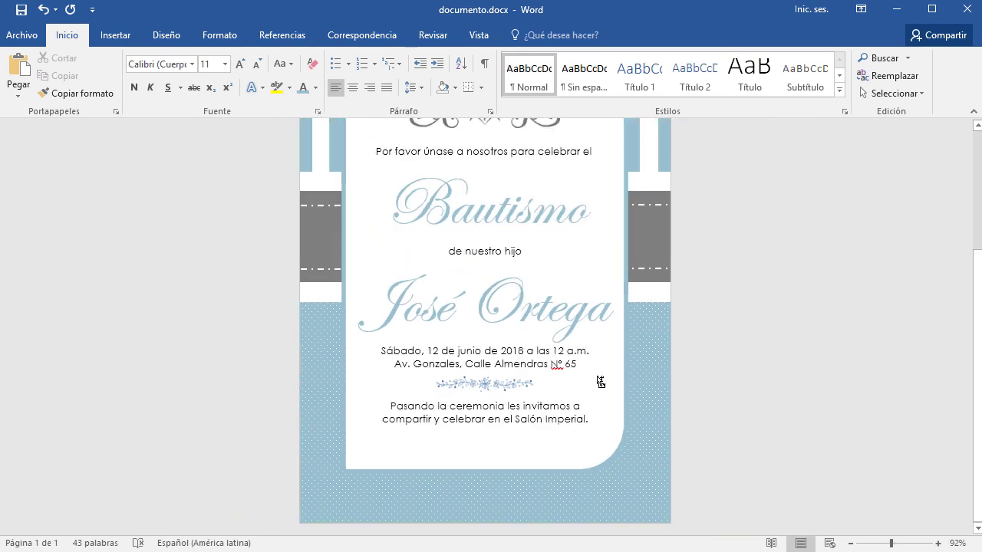
{"action": "scroll", "coordinate": [599, 379], "scroll_direction": "down", "scroll_amount": 1}
{"action": "scroll", "coordinate": [600, 381], "scroll_direction": "down", "scroll_amount": 1}
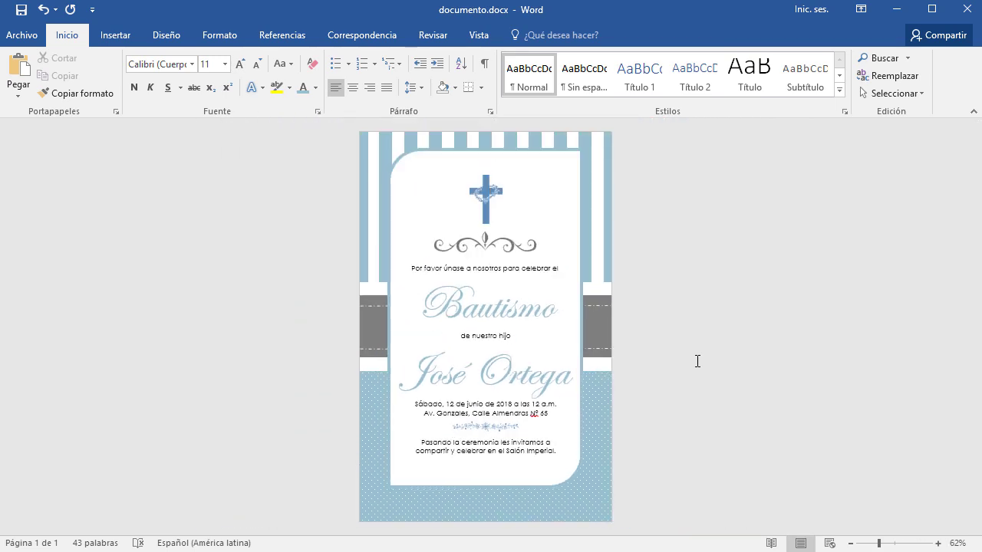